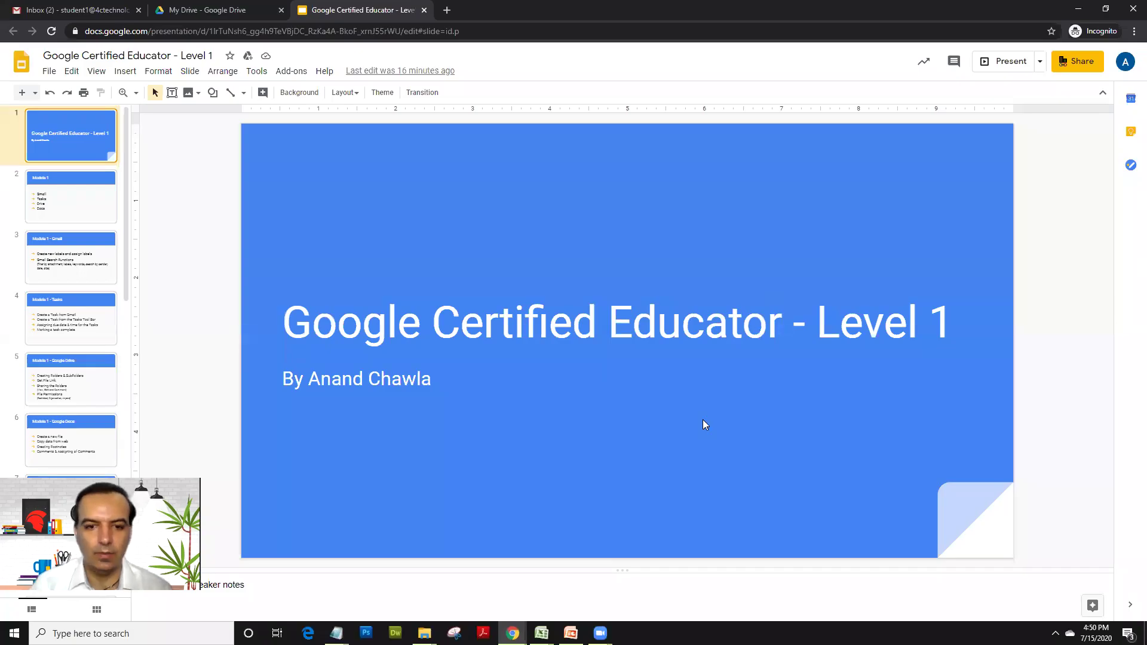
Open the presentation's version history and scroll through the earlier versions
key("ctrl+alt+shift+h")
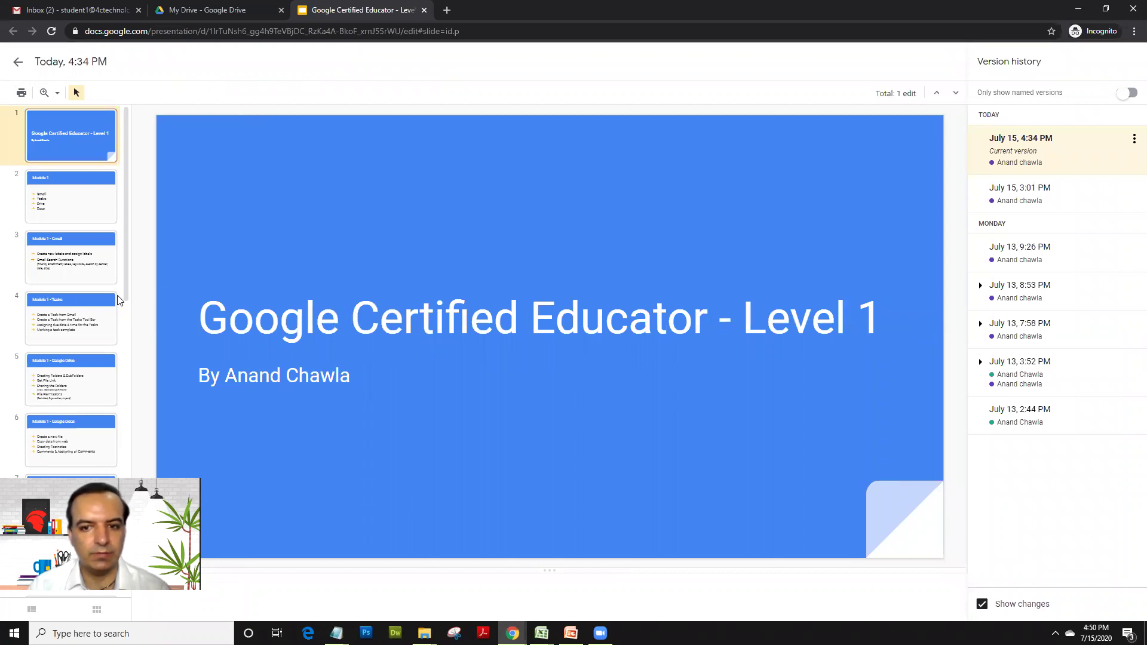
scroll(73, 307, "down", 10)
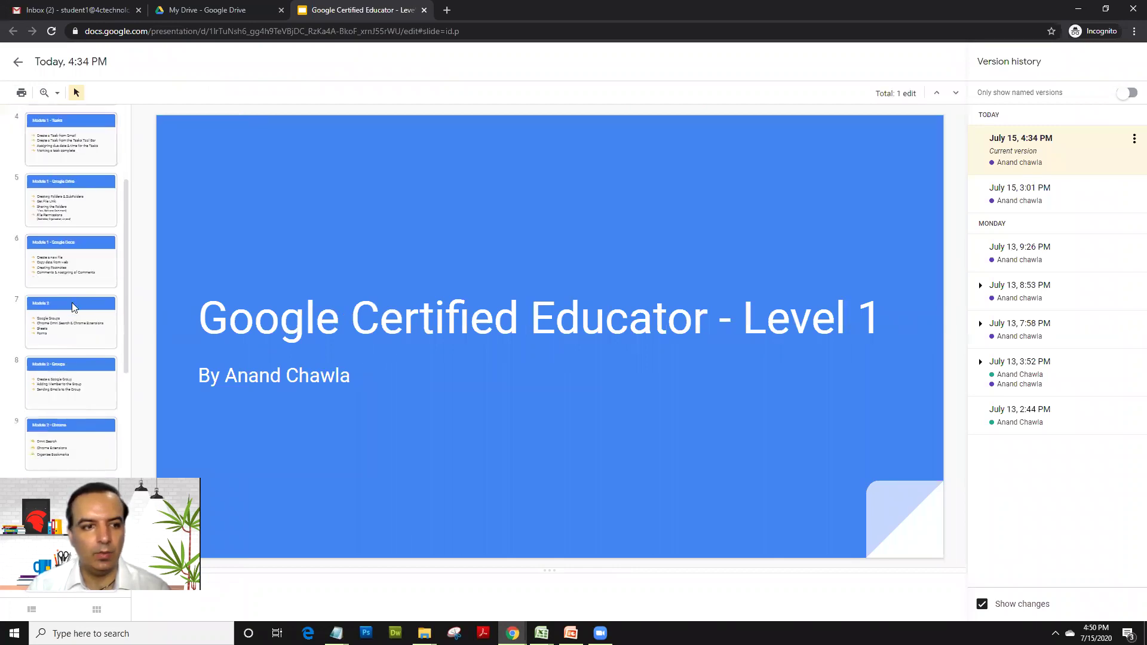
scroll(74, 308, "down", 3)
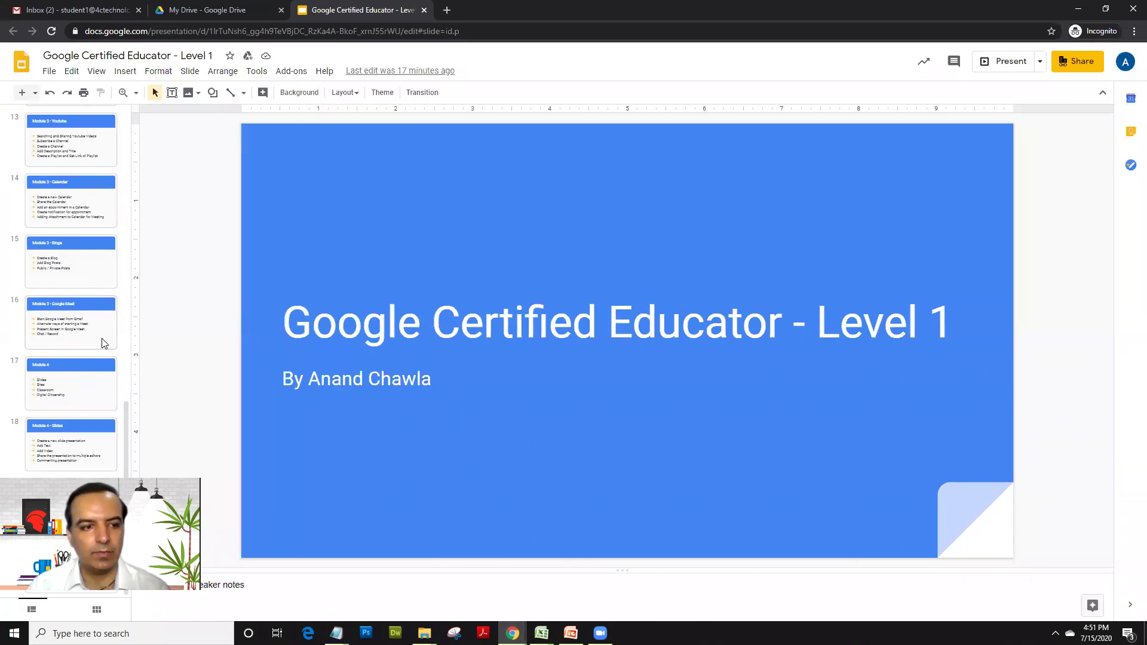
Move through the filmstrip from slide 18 to the 'Module 4 - Sites' slide
left_click(64, 383)
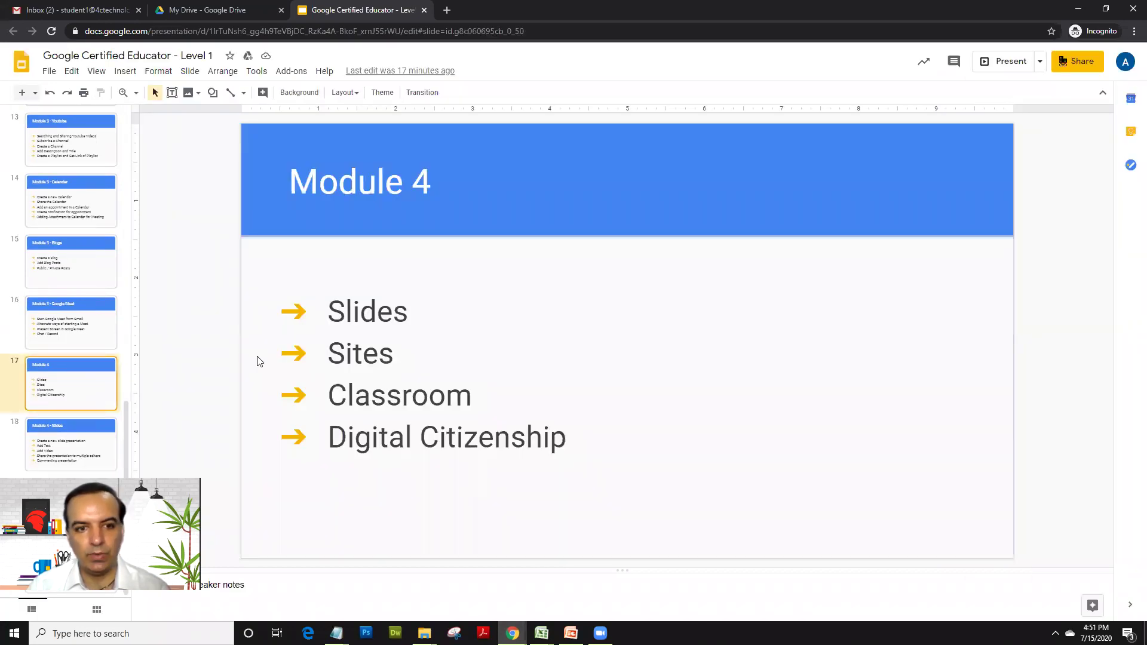
left_click(334, 357)
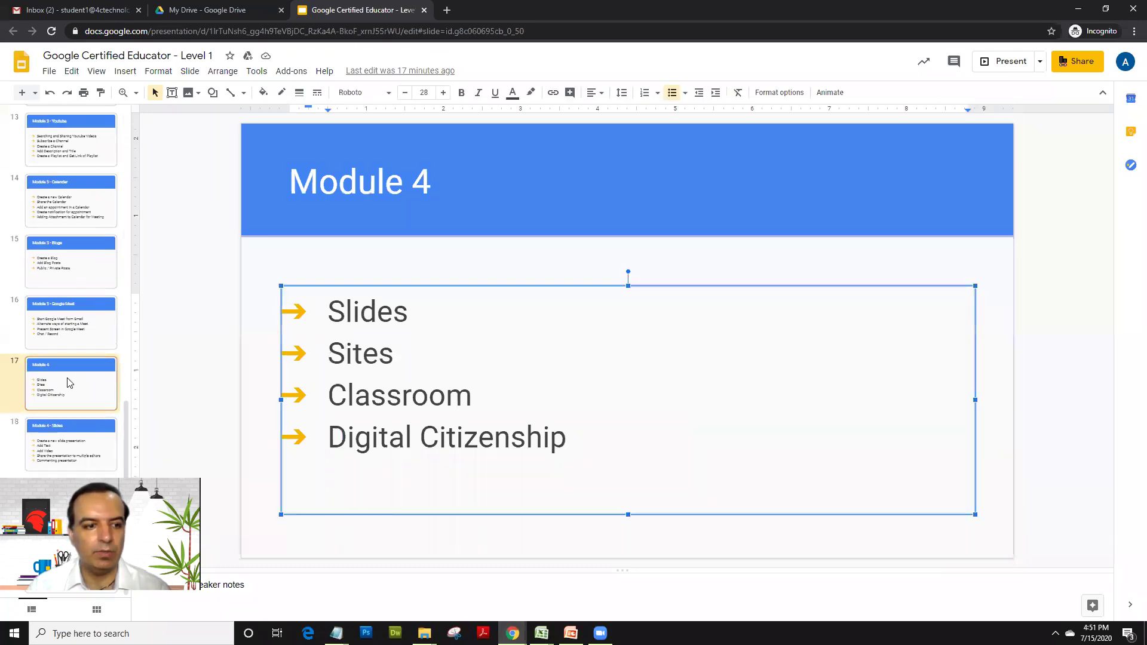
left_click(80, 431)
key("Down")
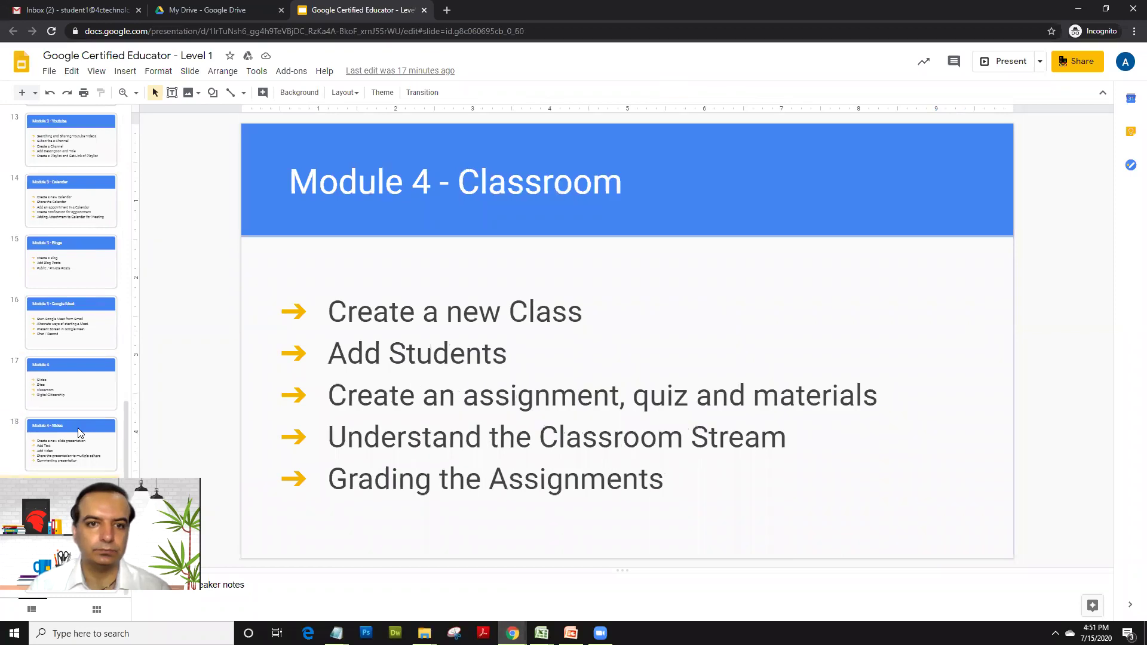
key("Down")
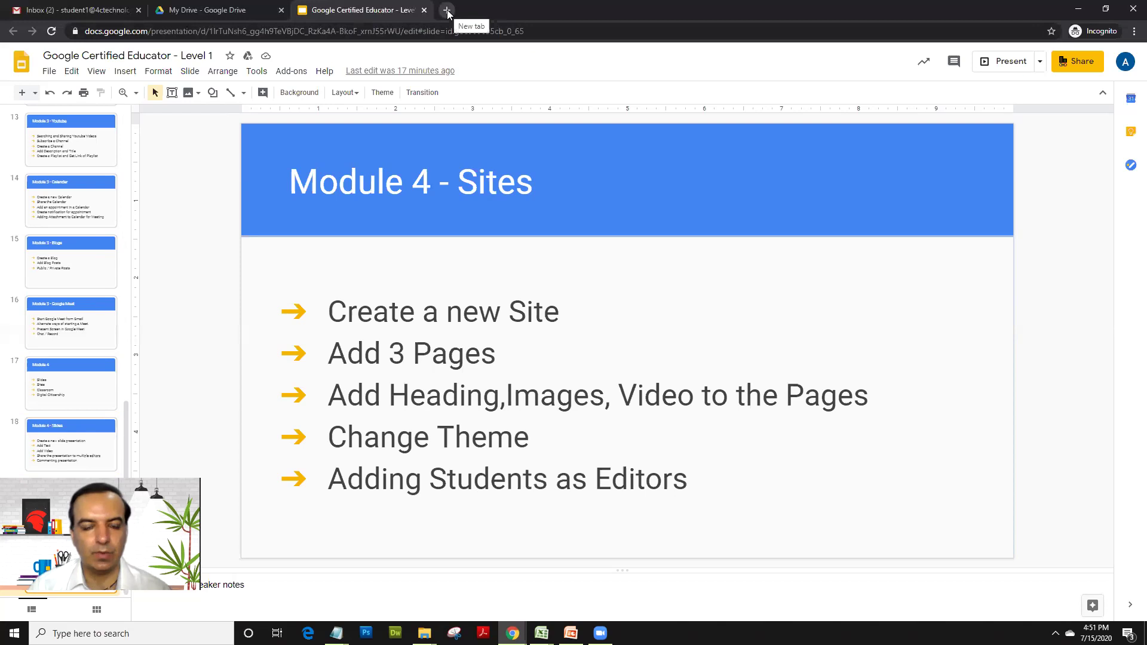
left_click(448, 346)
left_click(361, 332)
left_click(335, 318)
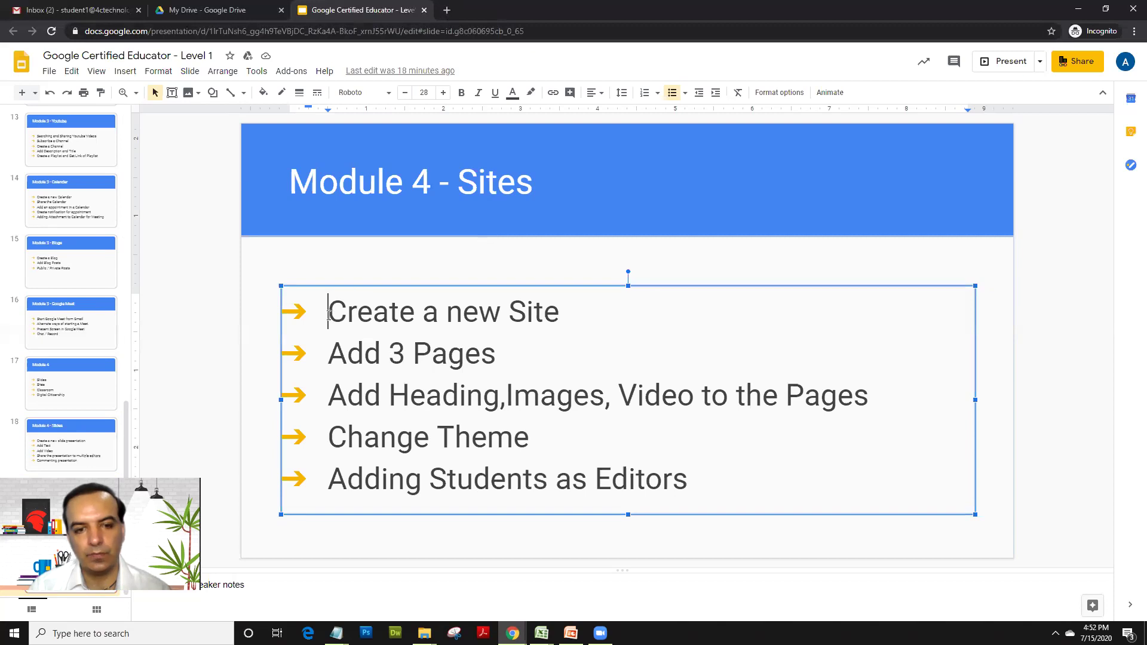
left_click_drag(334, 318, 749, 469)
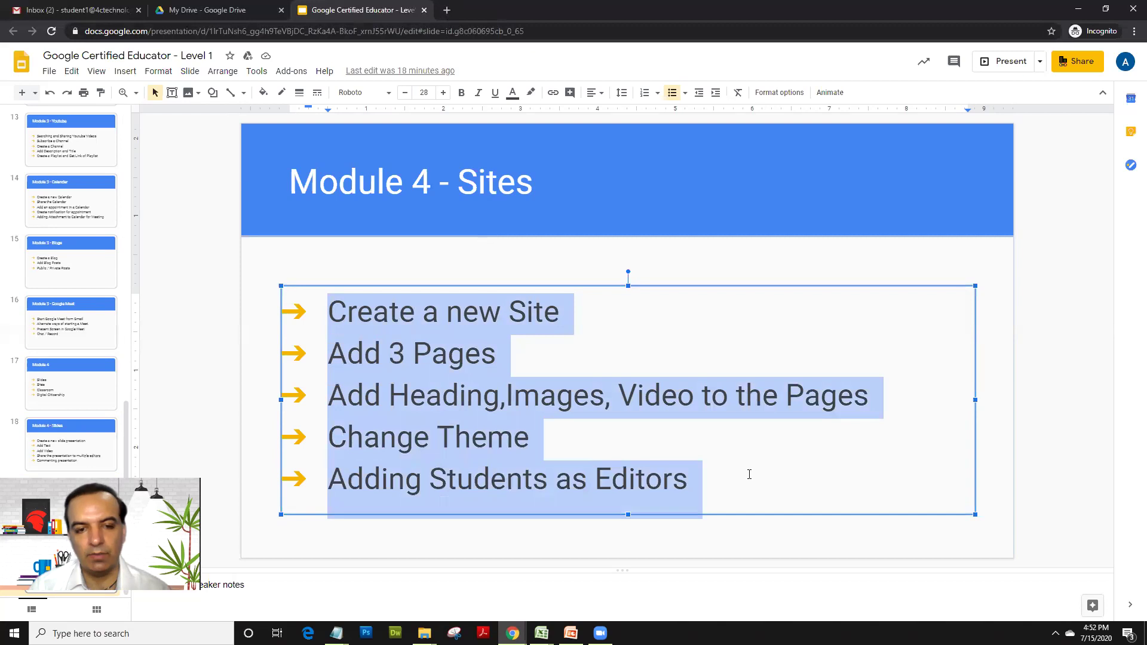
left_click(560, 372)
left_click(421, 312)
left_click_drag(330, 312, 576, 311)
left_click_drag(332, 357, 503, 350)
left_click(434, 388)
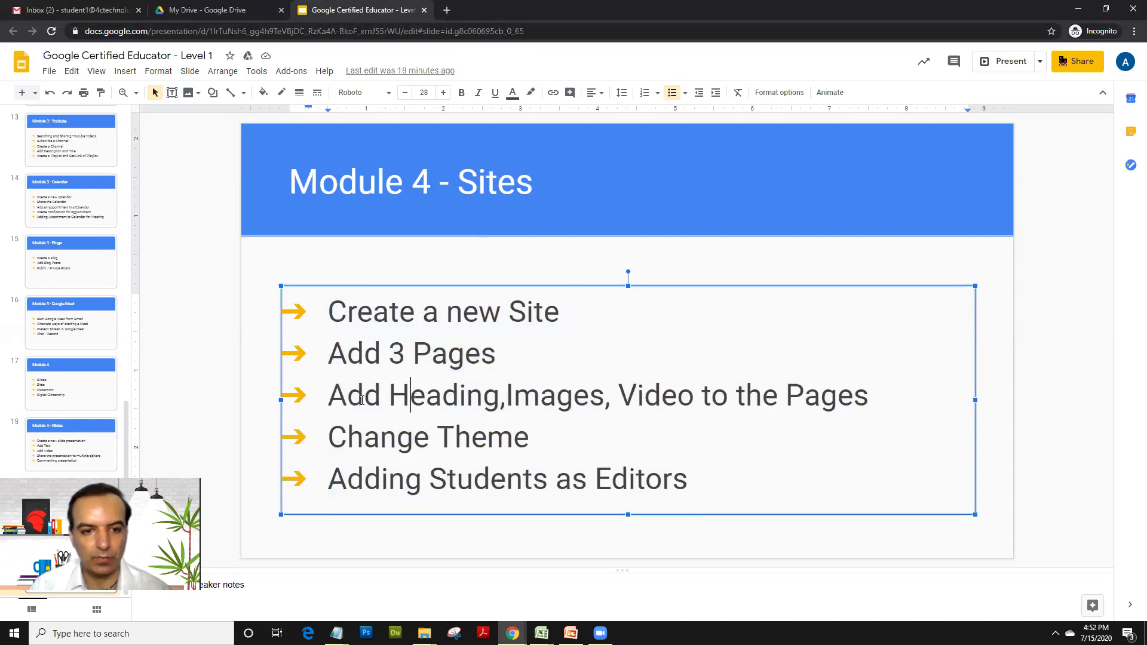
left_click_drag(329, 395, 498, 395)
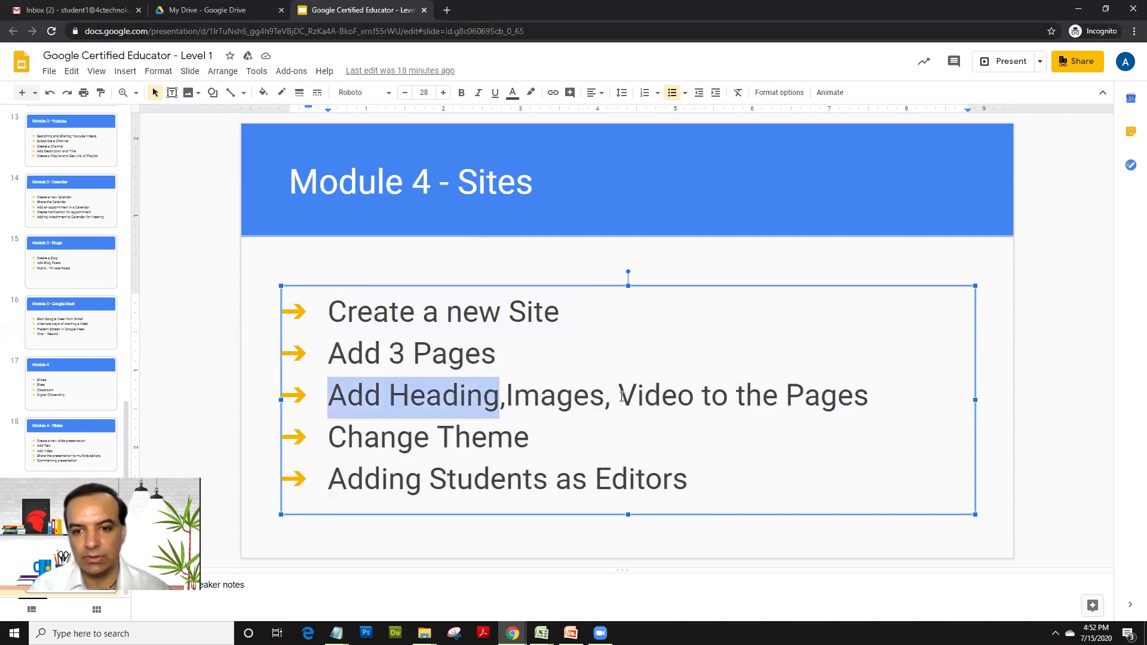
double_click(879, 397)
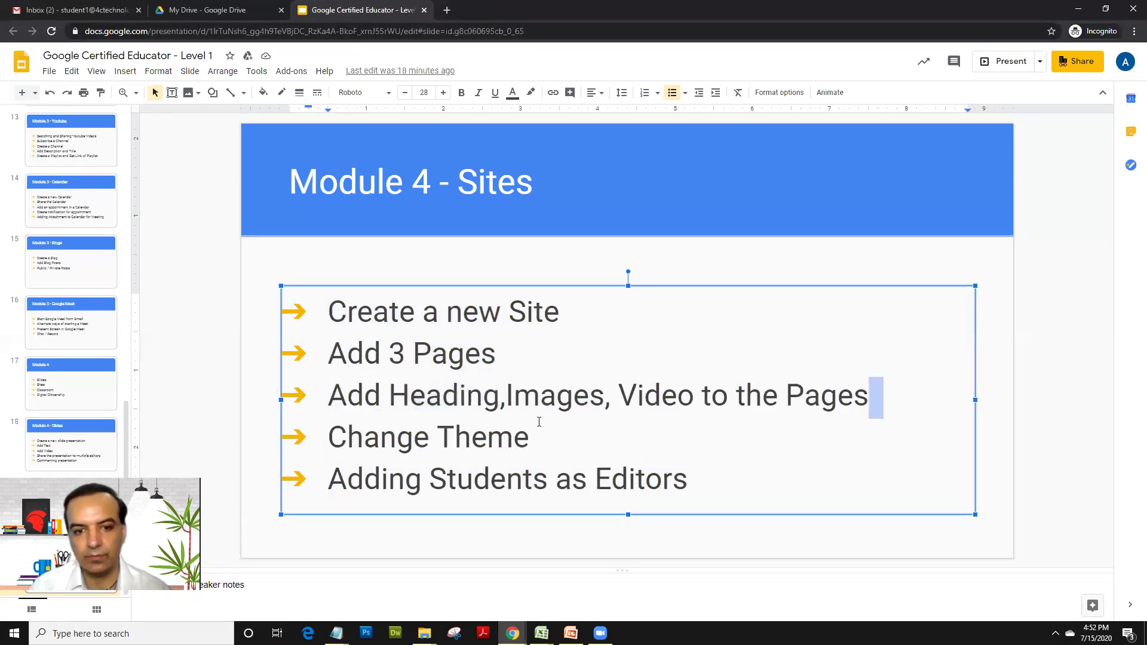
left_click(523, 436)
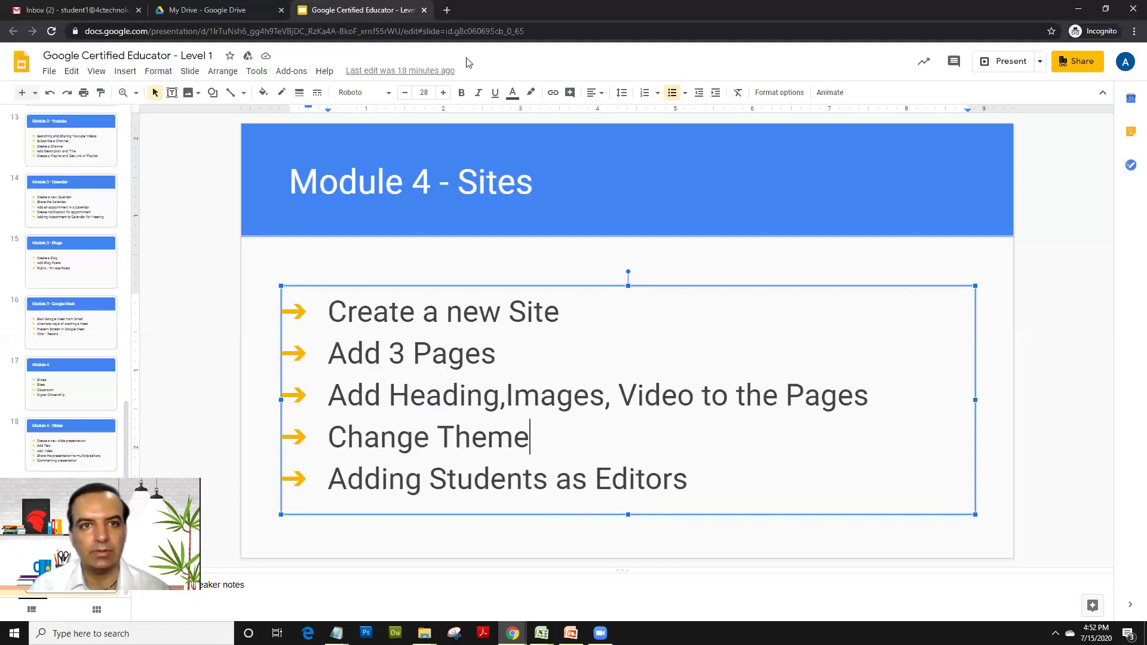
In a new browser tab, try loading newsites.google.com
left_click(446, 10)
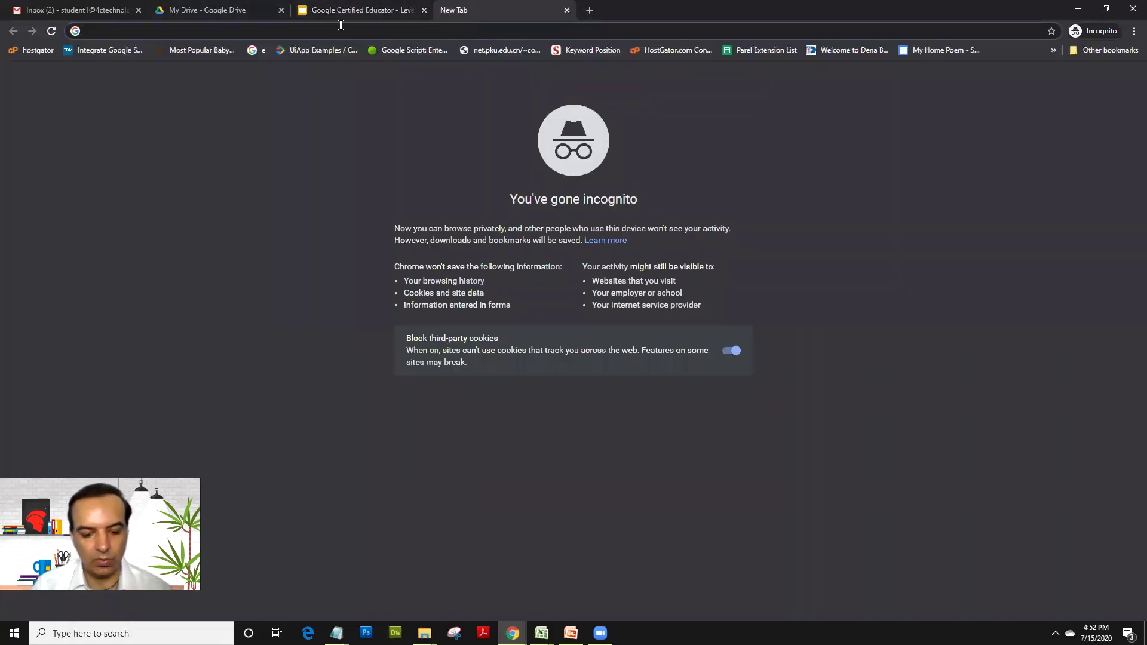
type("sites")
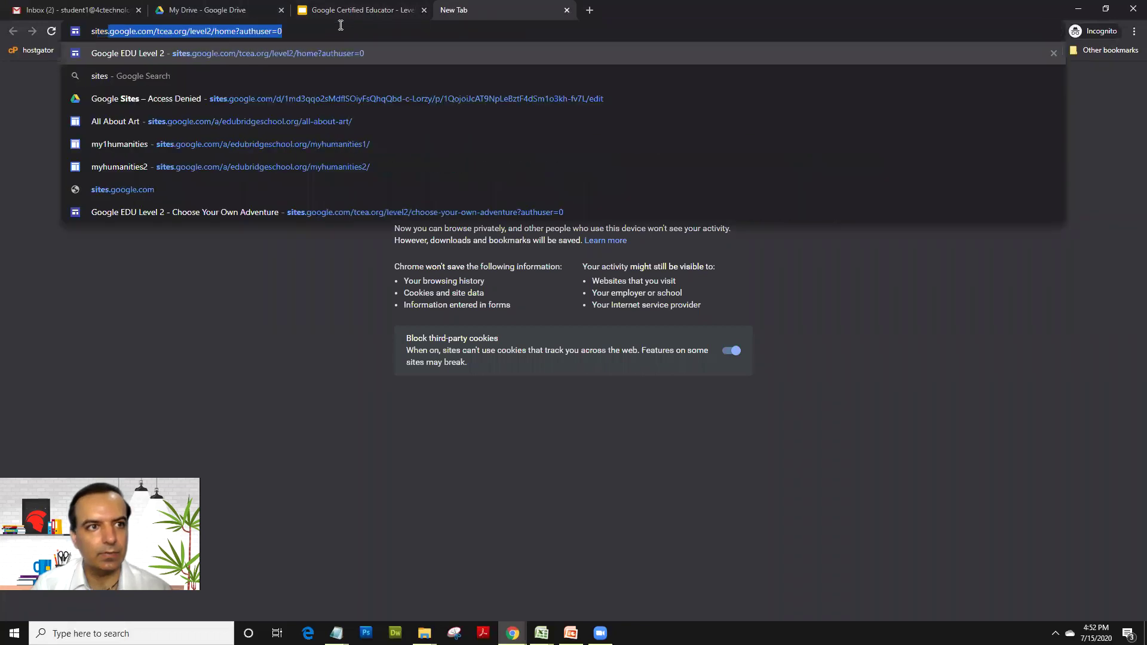
key("BackSpace")
key("BackSpace")
key("BackSpace")
key("BackSpace")
key("BackSpace")
key("BackSpace")
type("newsites.google.")
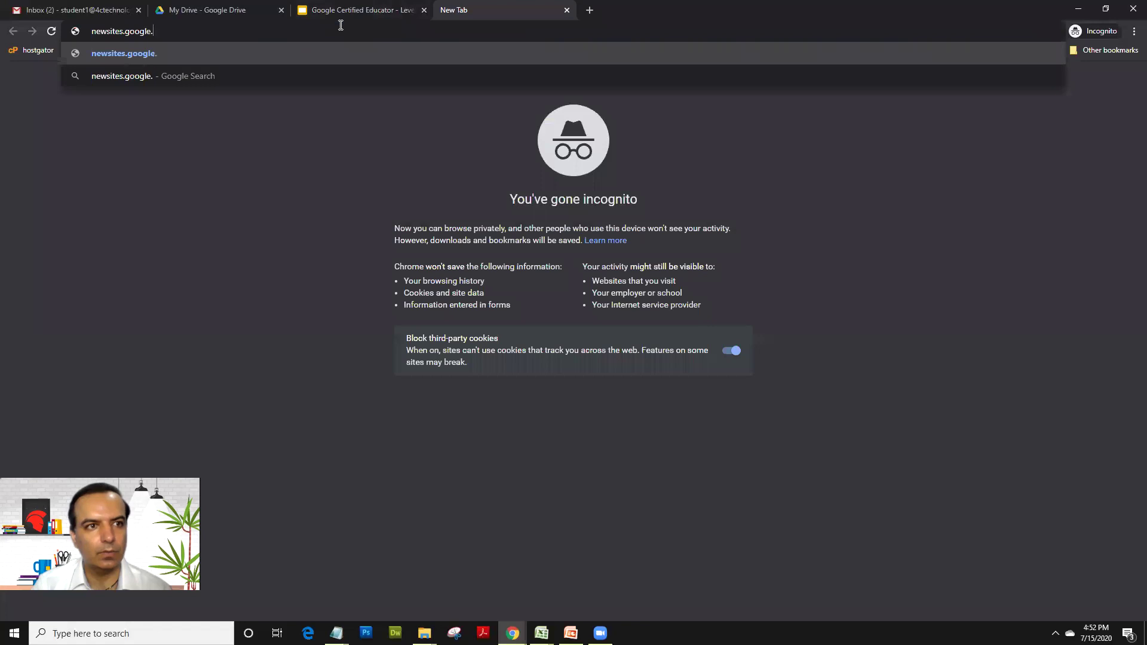
type("com")
key("Return")
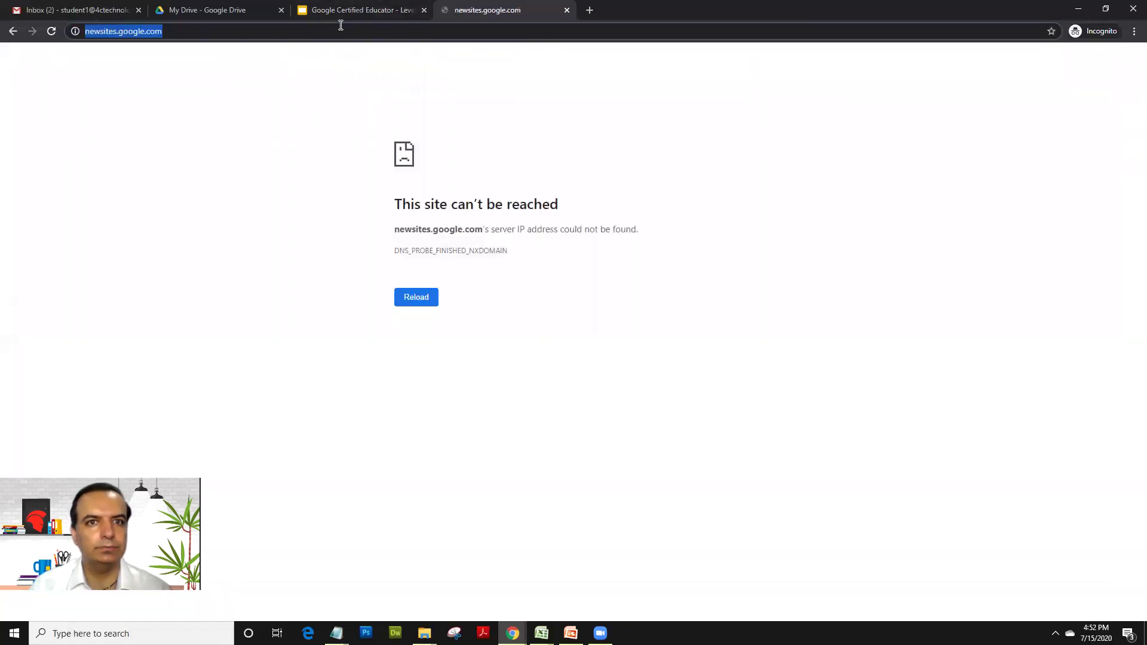
Replace the failed address with sites.google.com, trimmed of its extra path, and load it
left_click(341, 25)
triple_click(341, 25)
type("sites.")
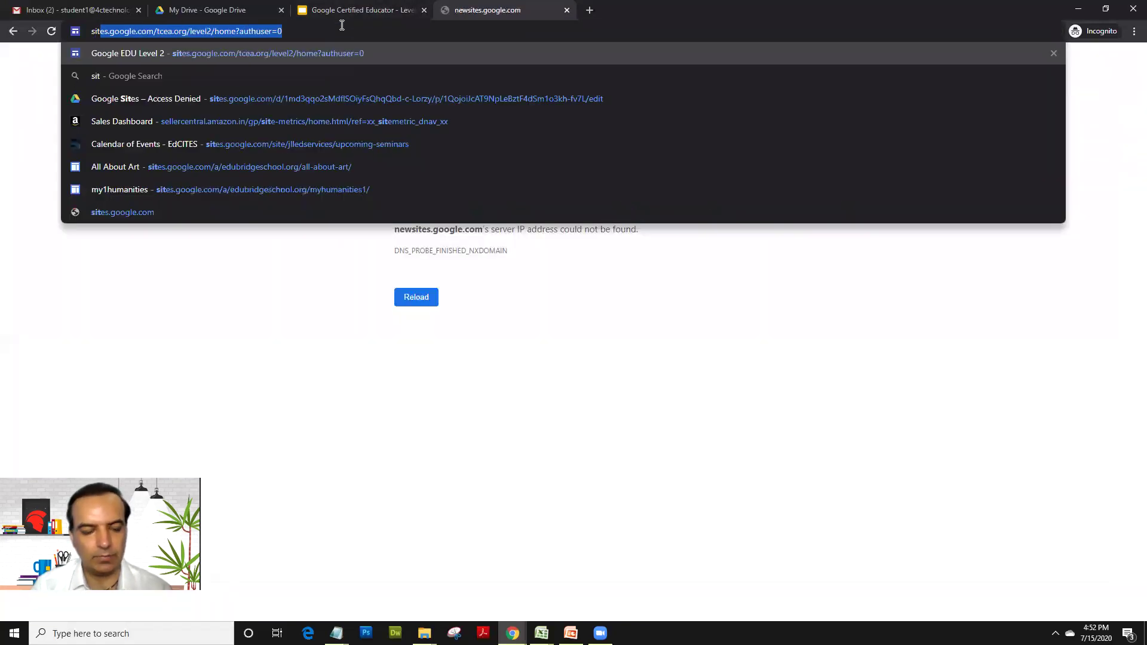
type("g")
key("Return")
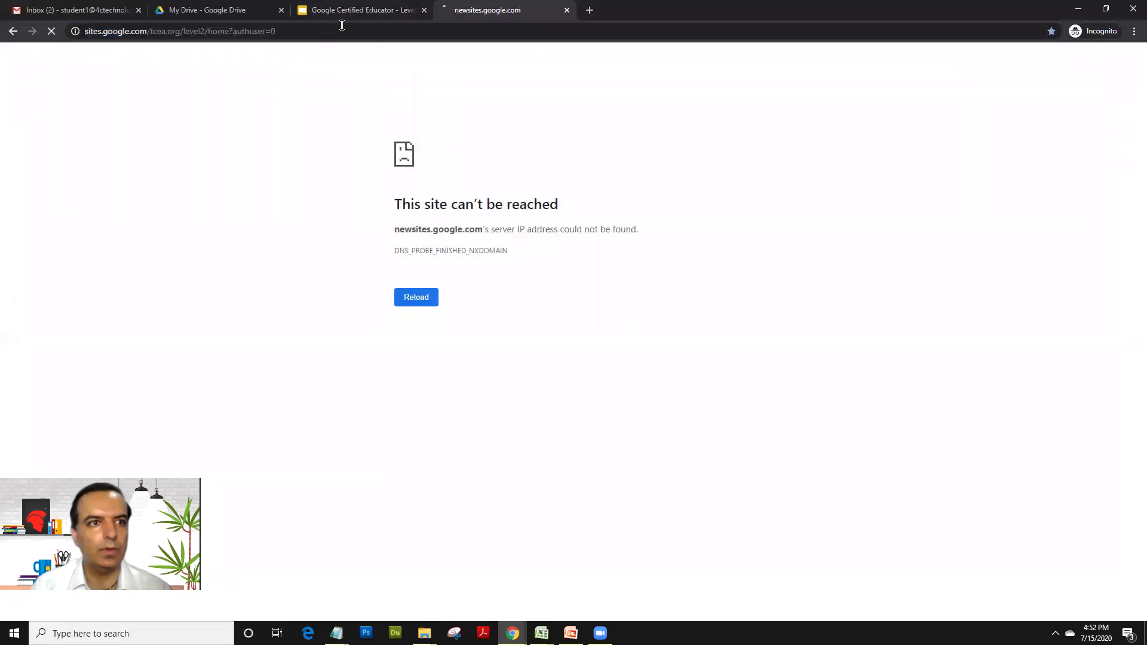
left_click_drag(149, 31, 344, 37)
key("BackSpace")
key("Return")
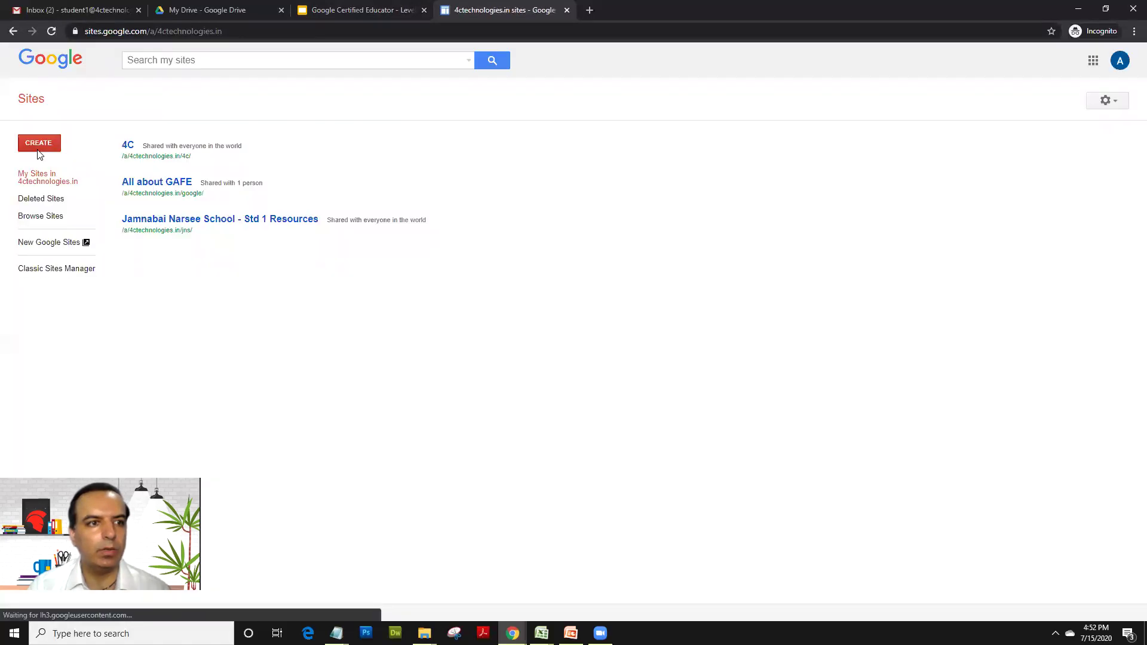
Create a blank site using 'in new sites (recommended)'
left_click(38, 143)
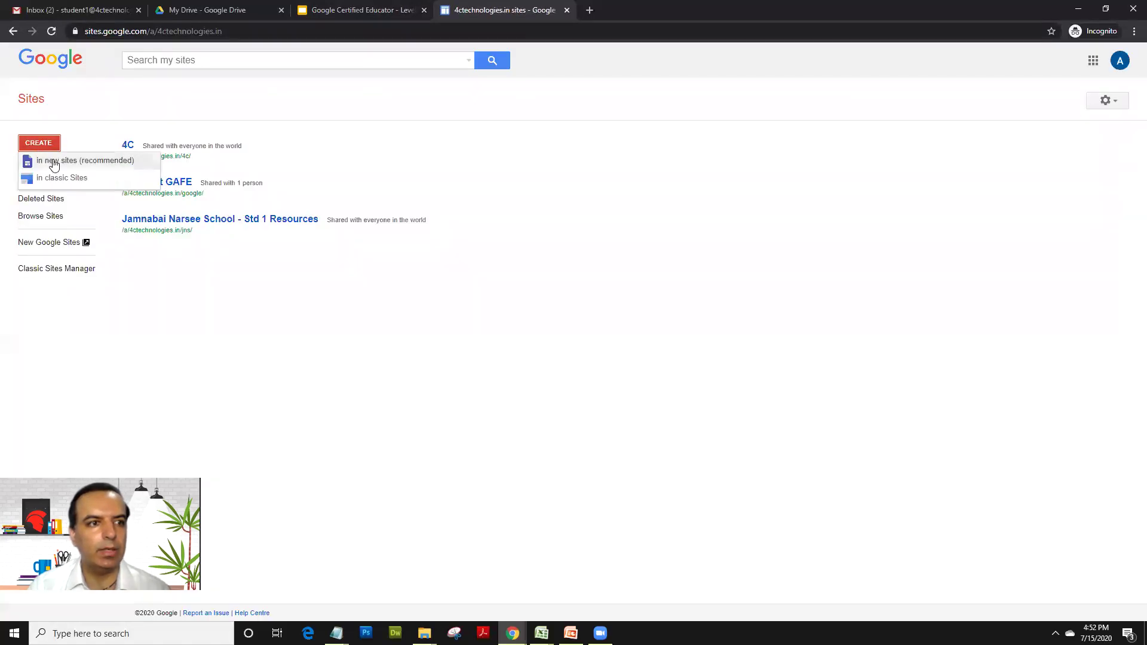
left_click(54, 178)
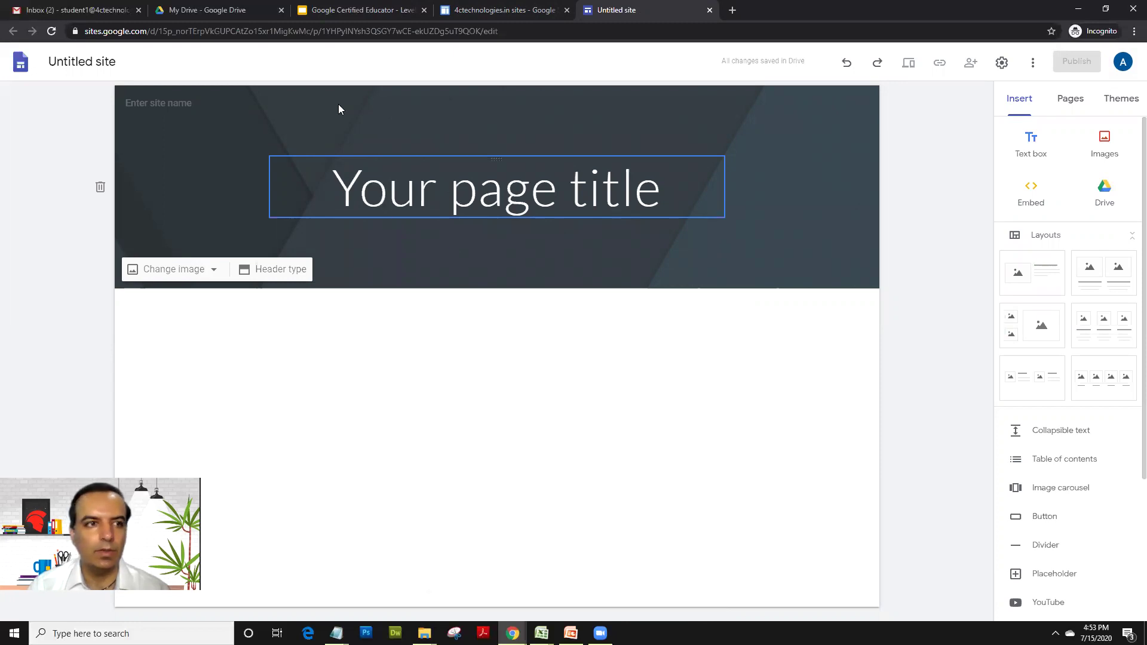
Name the untitled site 'Student Portfolio', correcting the typos
left_click(78, 61)
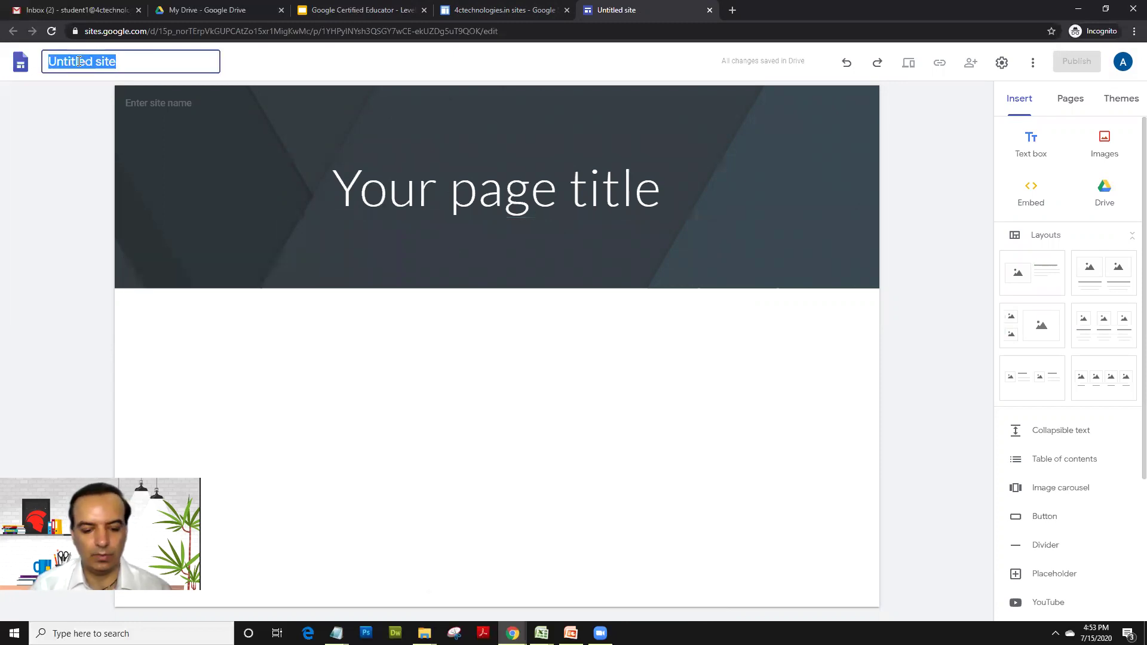
type("Studnet P")
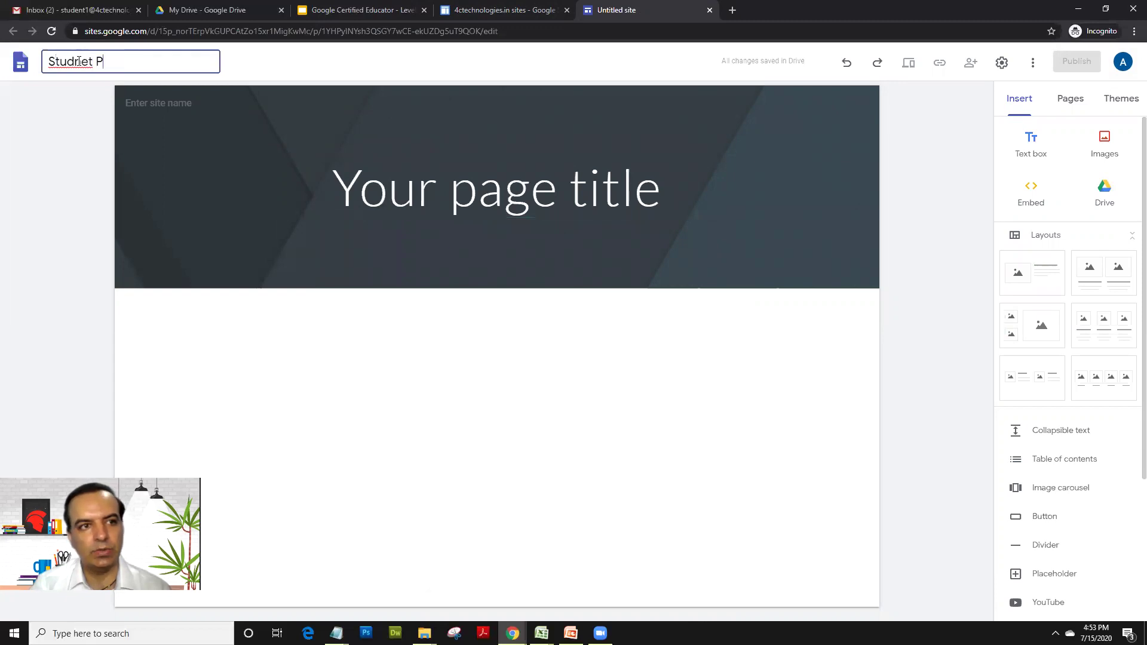
type("or")
key("BackSpace")
key("BackSpace")
key("BackSpace")
key("BackSpace")
key("BackSpace")
key("BackSpace")
key("BackSpace")
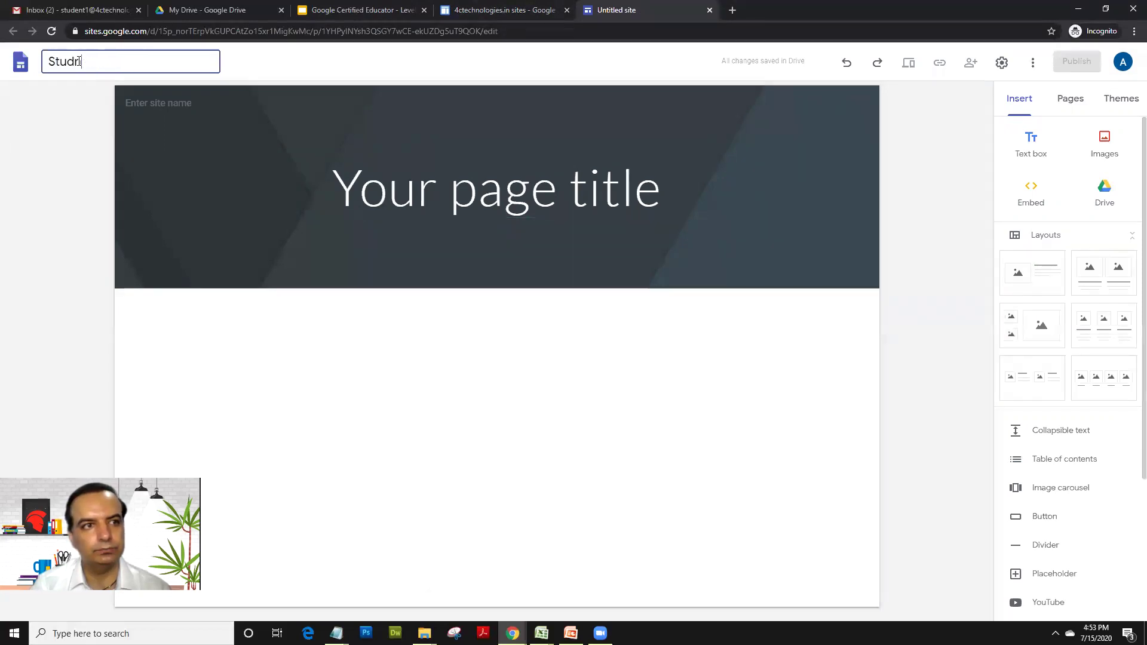
type("ent Portof")
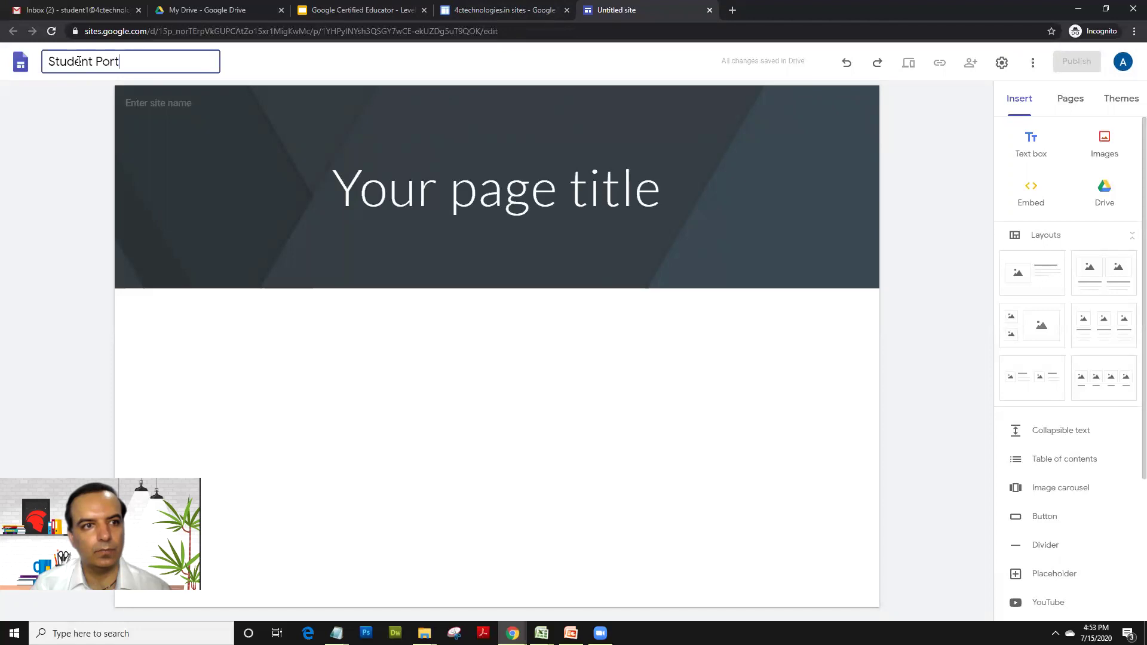
key("BackSpace")
key("BackSpace")
type("folio")
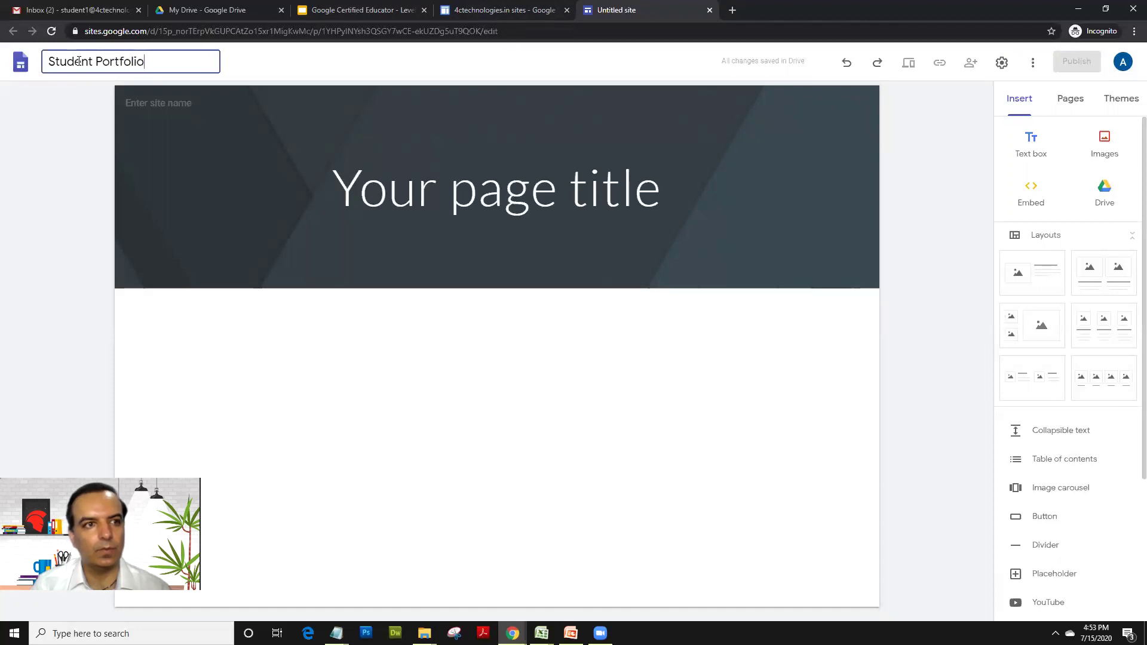
left_click(227, 328)
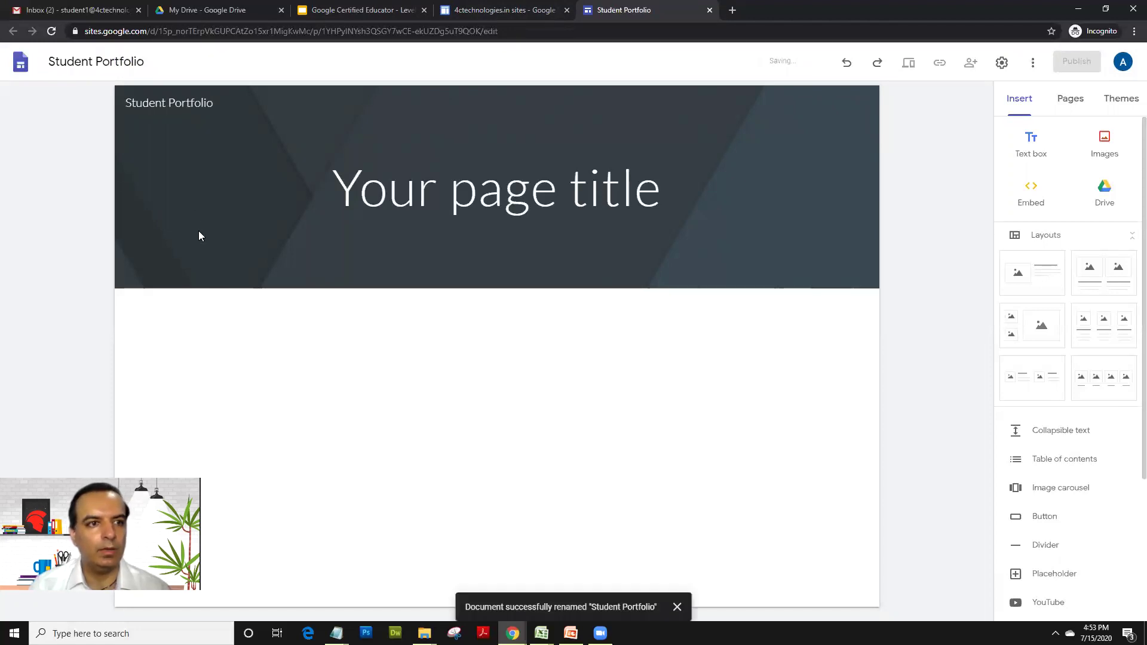
left_click(198, 100)
left_click(100, 71)
left_click(148, 108)
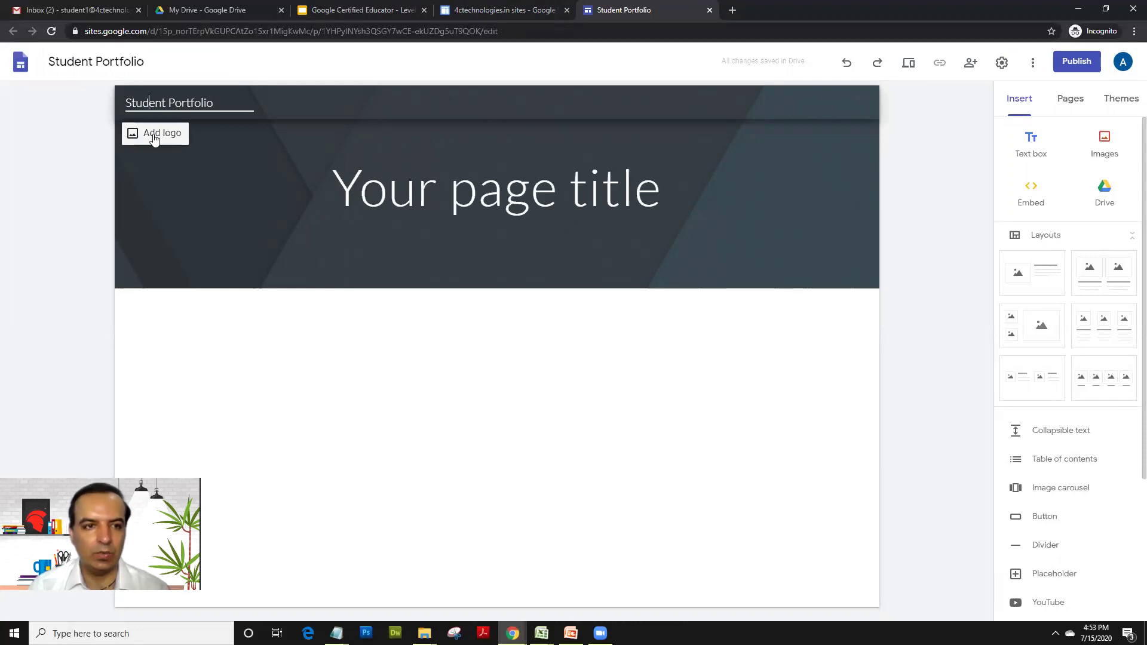
Replace the placeholder page title with 'Student 1'
double_click(411, 184)
triple_click(411, 184)
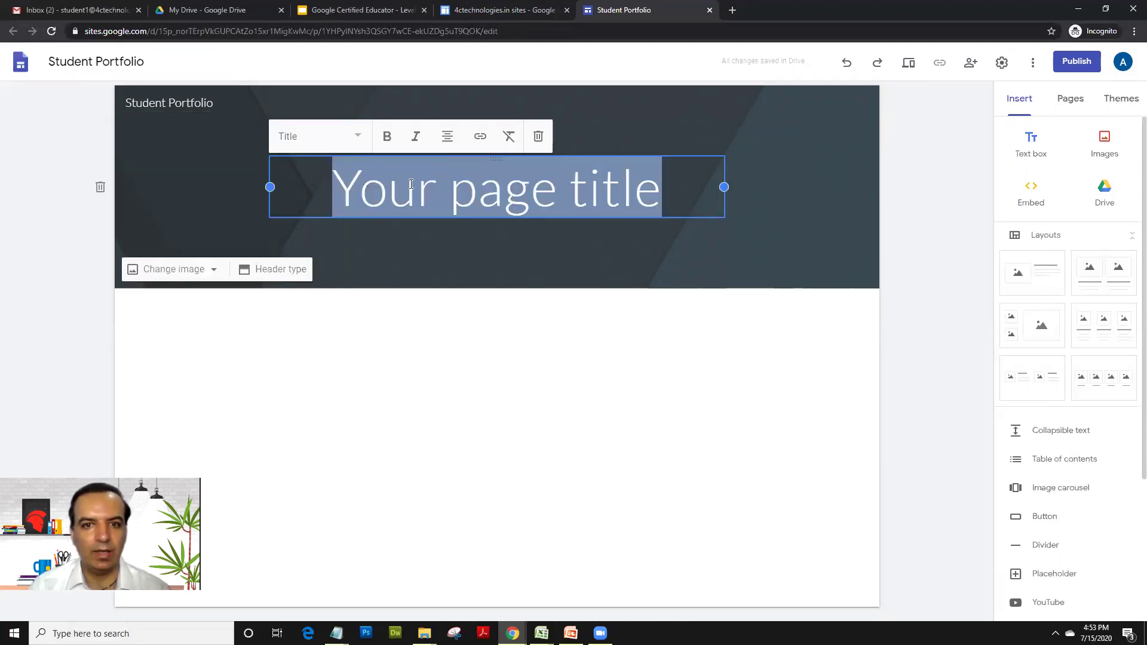
type("Stud")
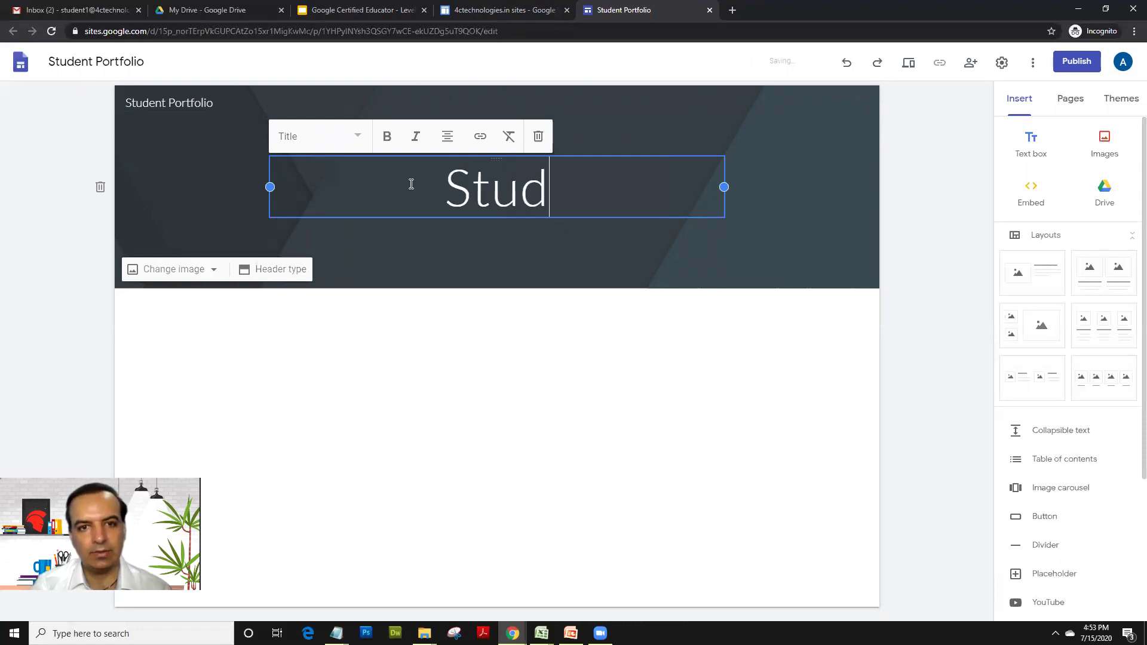
type("ent 1")
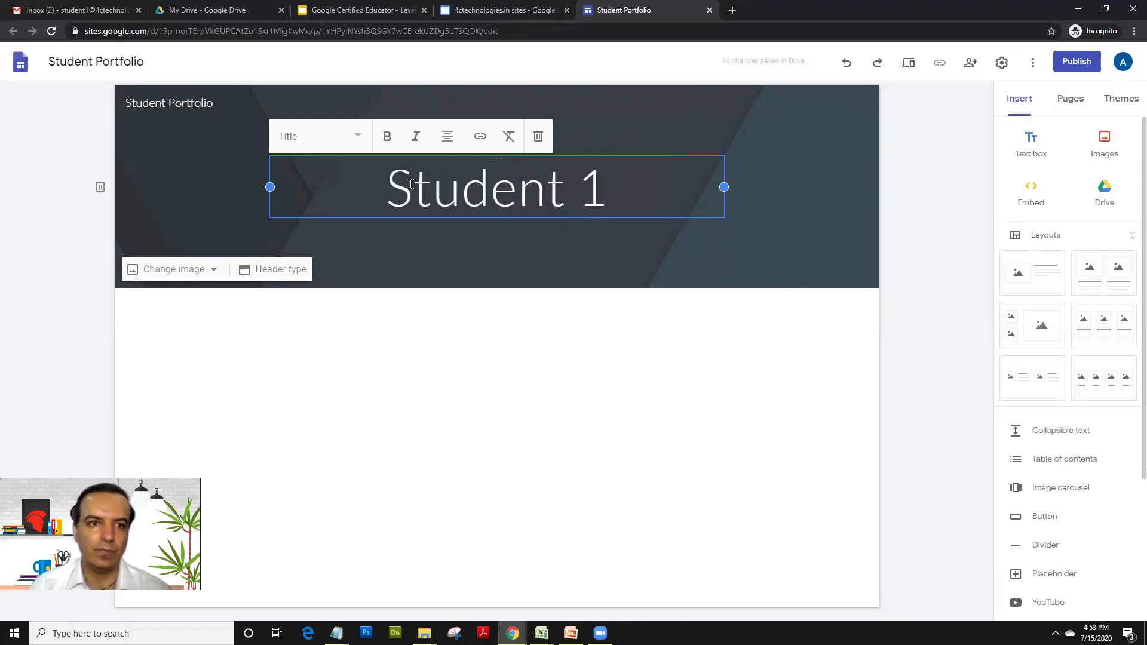
left_click(483, 326)
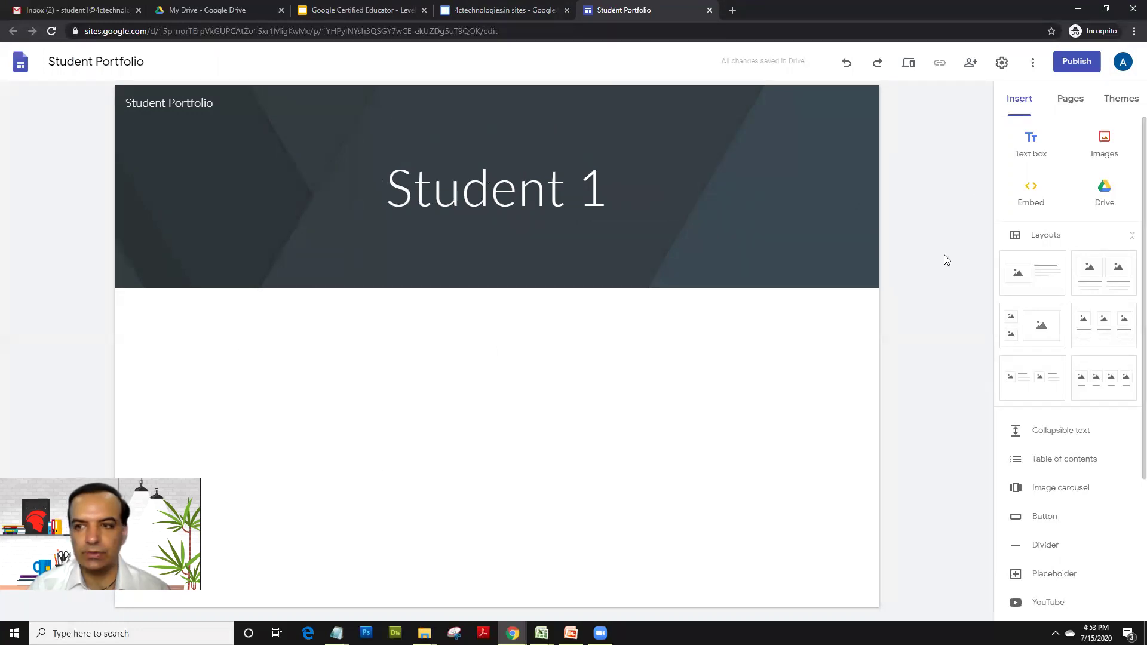
Add a text box reading 'Welcome to my website - My name is Student 1' styled as Heading
left_click(1020, 160)
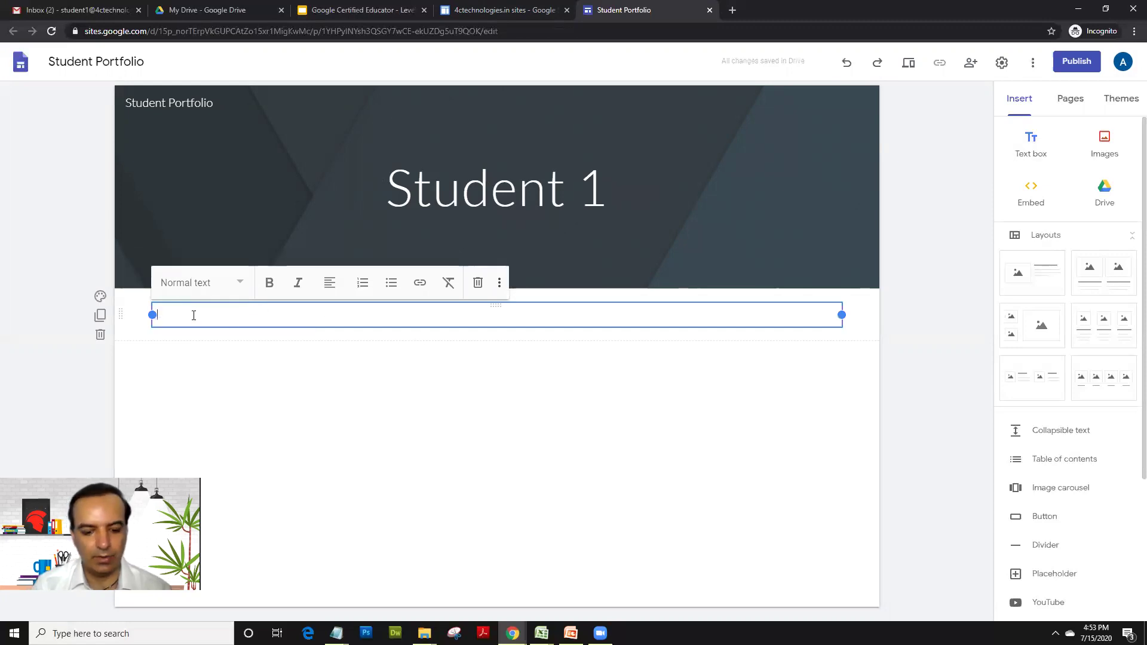
type("Welcome")
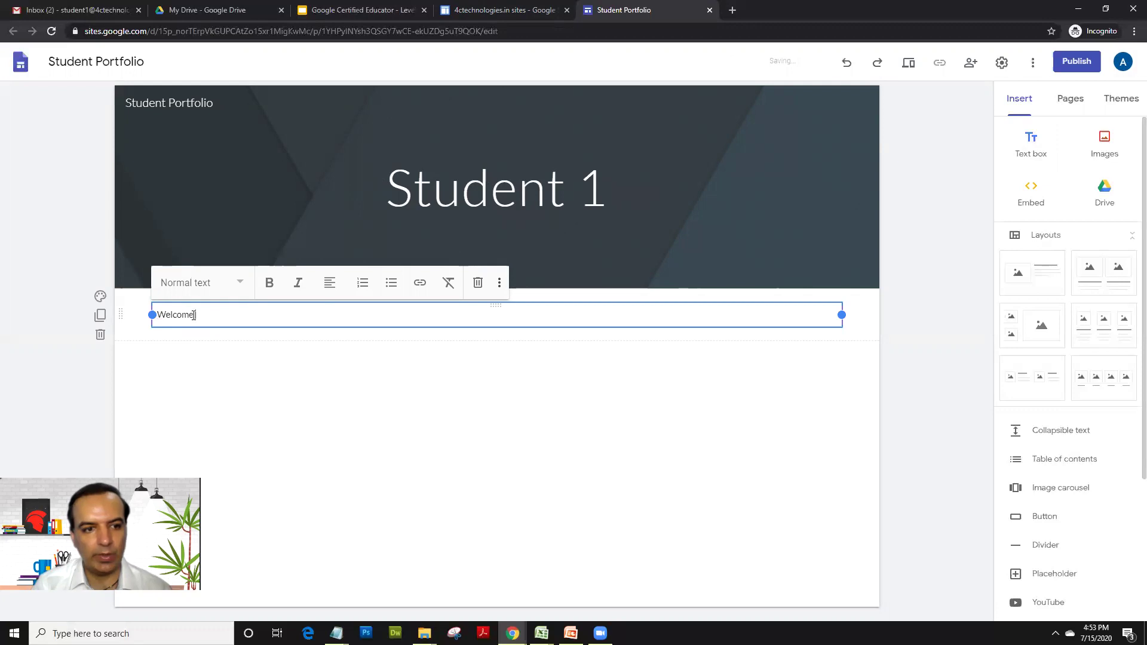
type(" to my website")
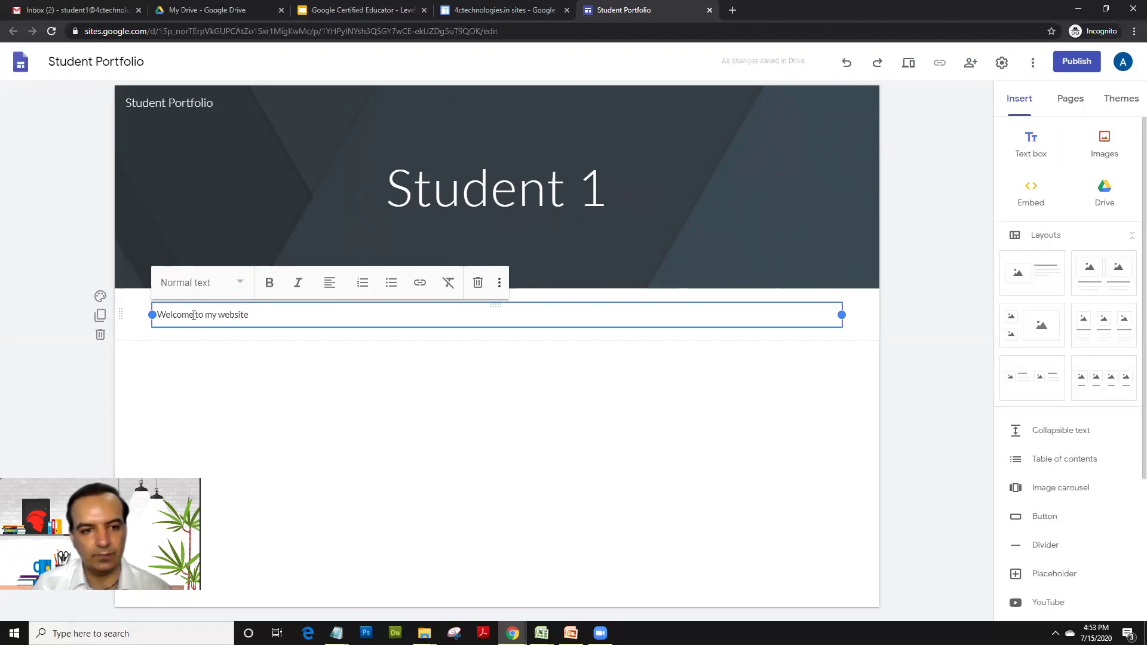
type(" - My name is Student 1")
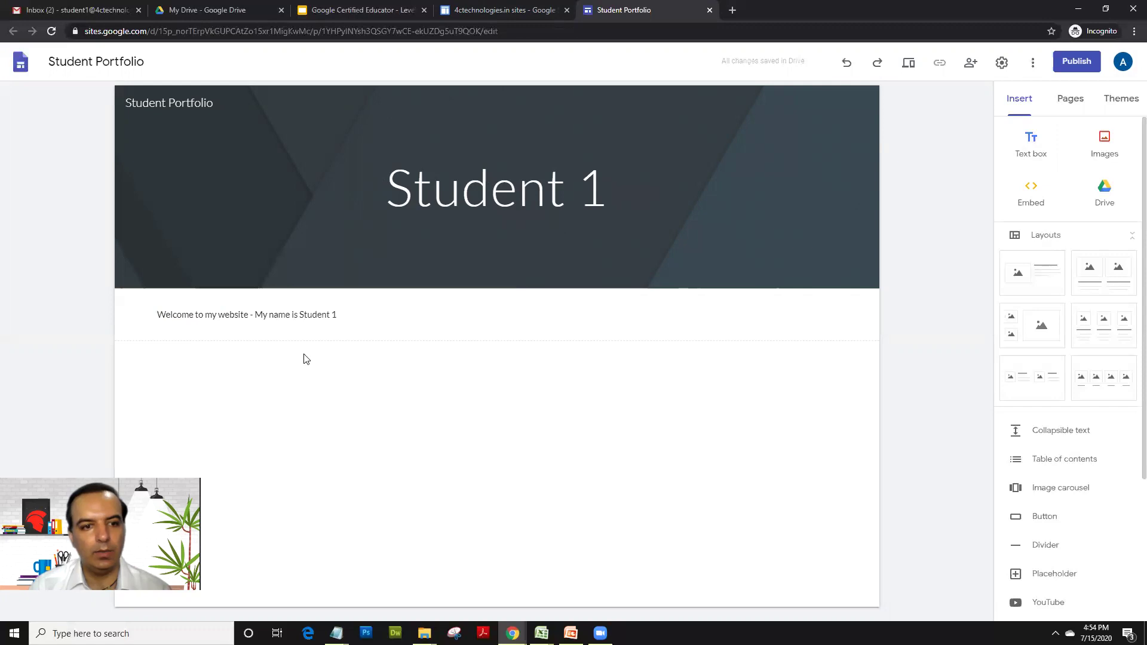
left_click(308, 318)
left_click_drag(348, 314, 154, 313)
left_click(245, 287)
left_click(197, 354)
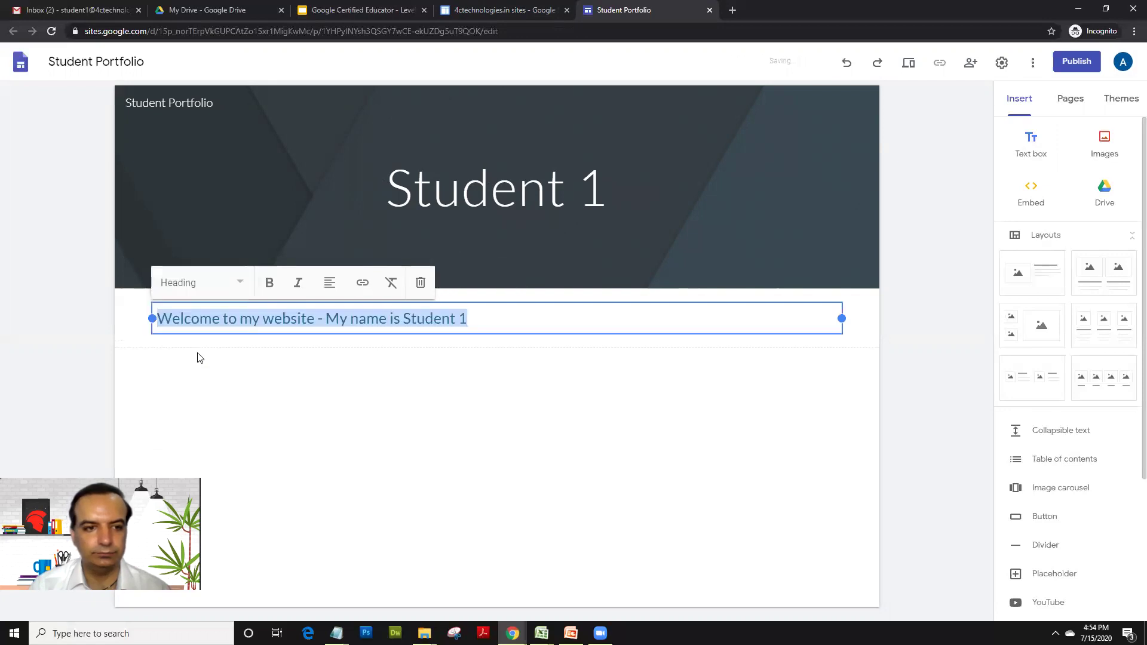
left_click(263, 438)
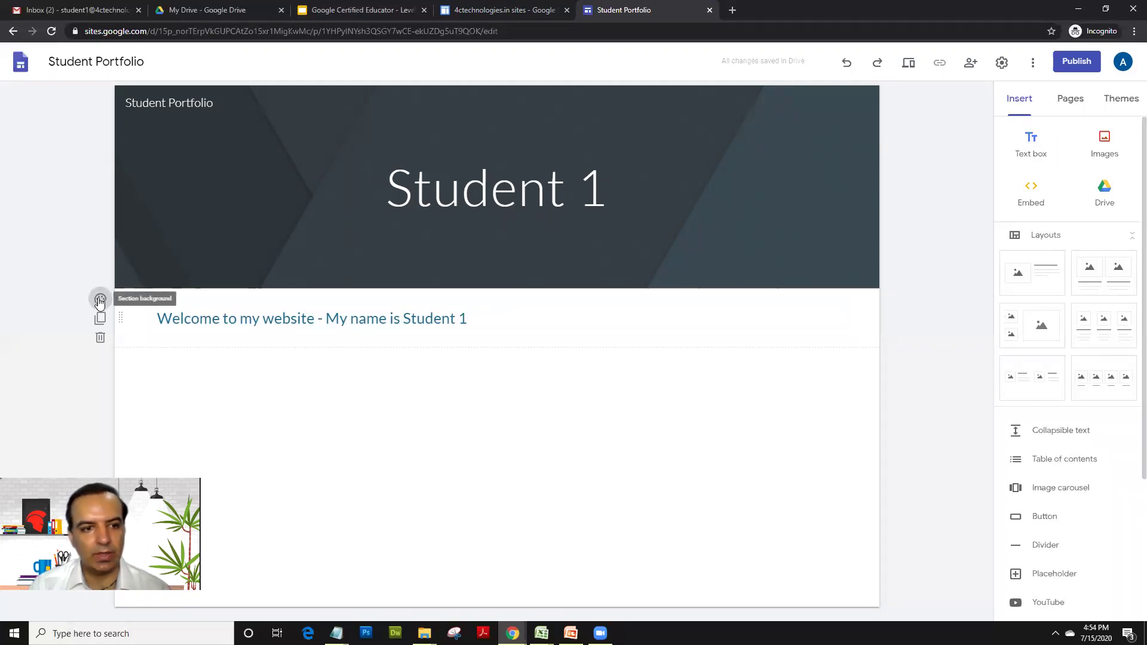
Give the welcome section the blue Emphasis 2 section background
left_click(100, 300)
left_click(174, 371)
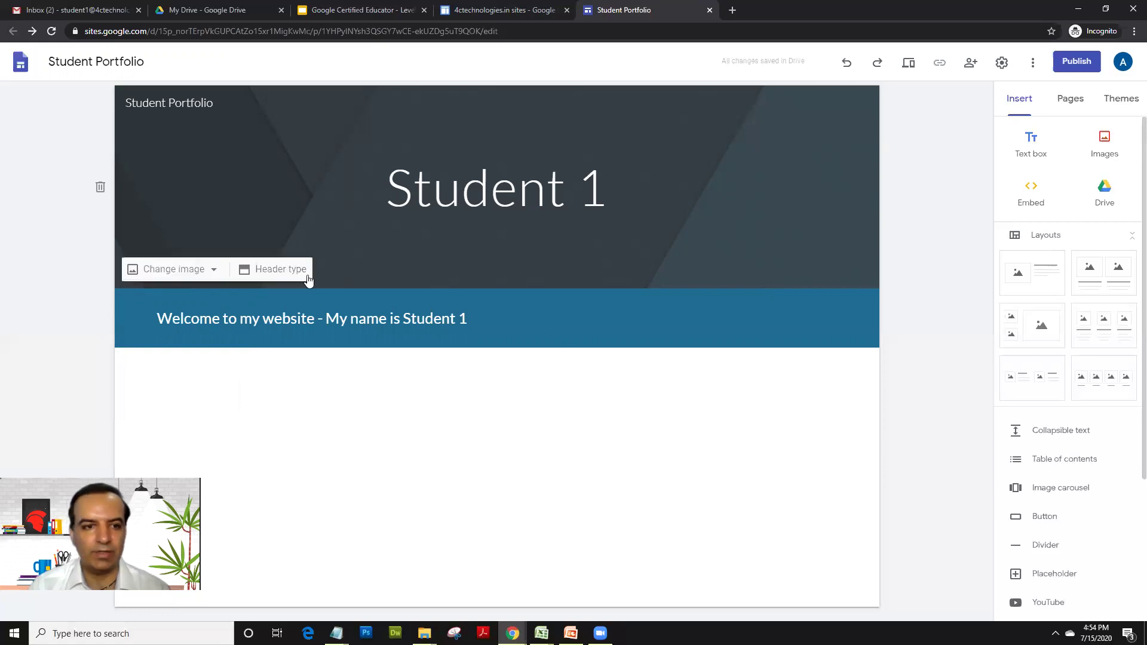
Add a text box with the intro sentence about adding web pages, followed by Page 1, Page 2, Page lines
left_click(1031, 156)
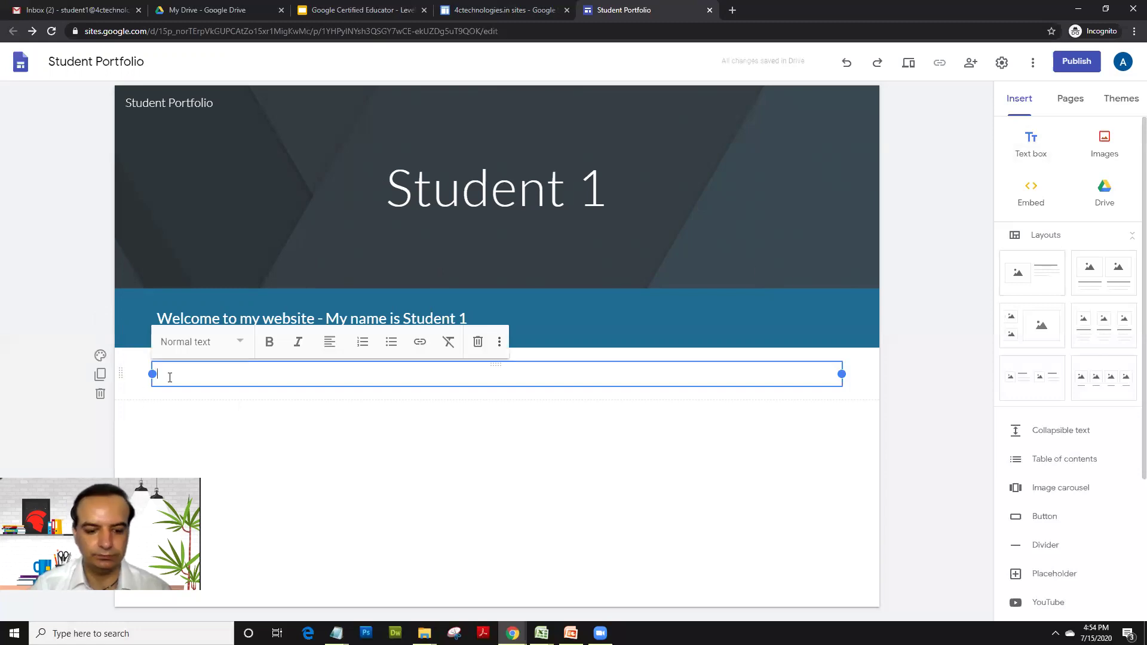
type("Lets learn to add 3 web pages")
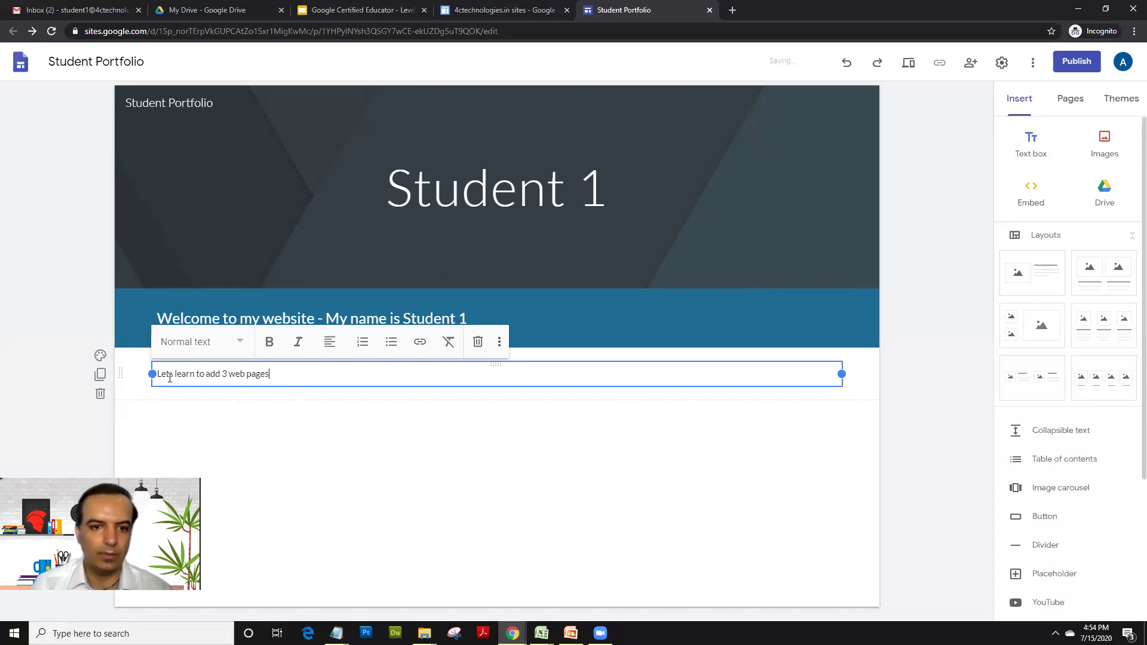
left_click_drag(275, 373, 151, 373)
left_click(328, 368)
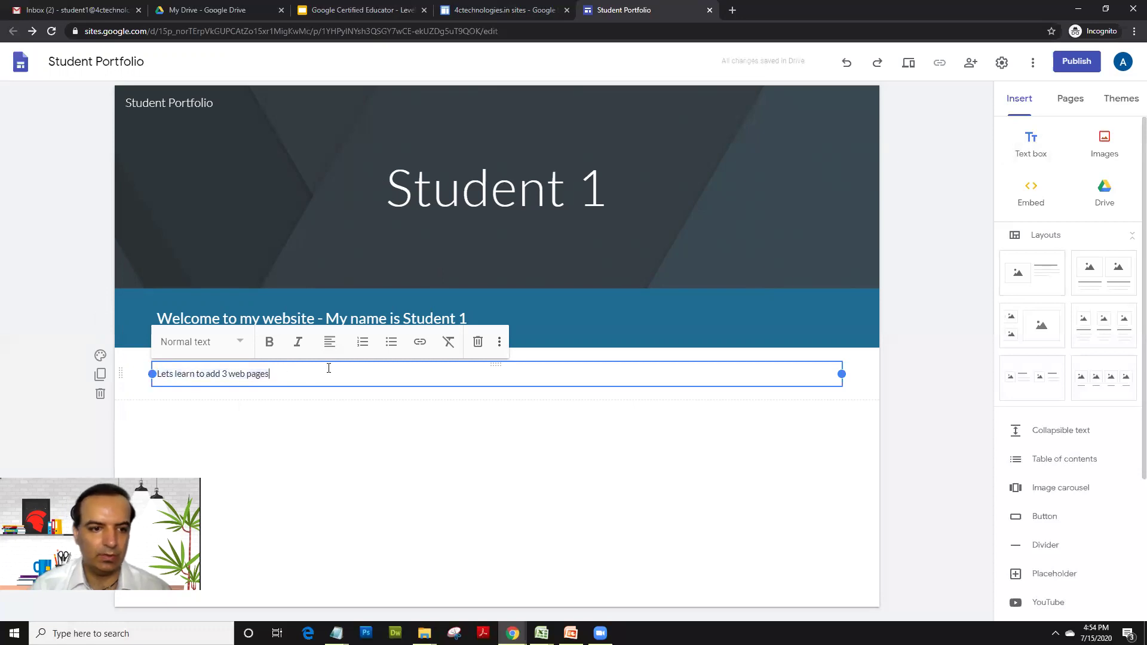
key("Return")
type("Page")
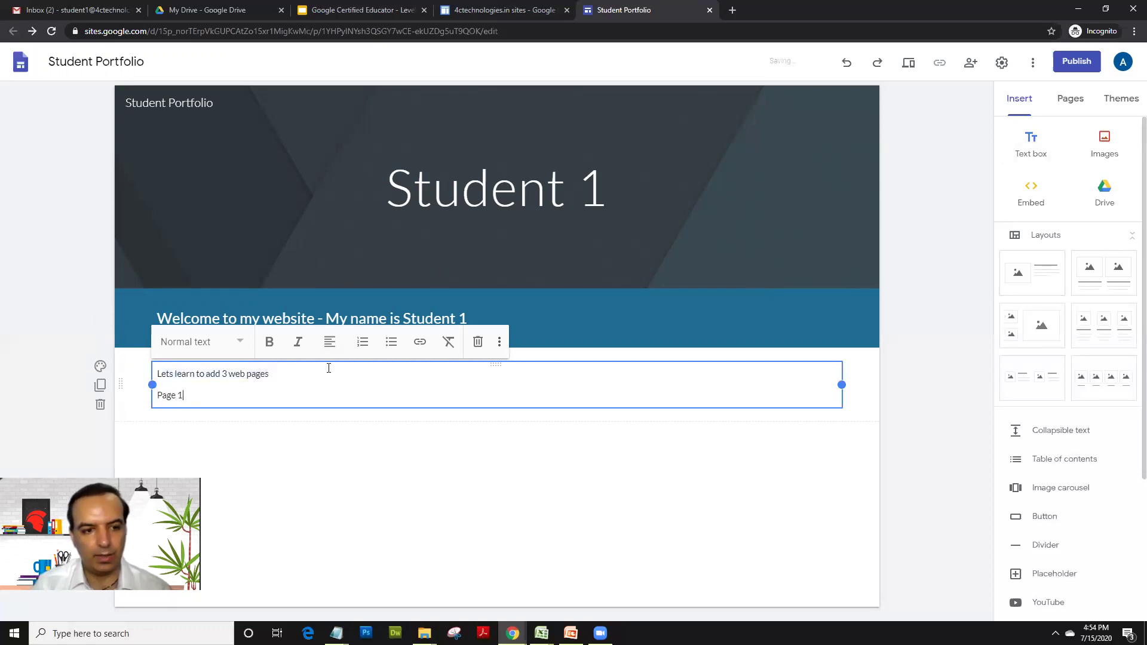
type(" 1")
key("Return")
type("Page 2")
key("Return")
type("Pag")
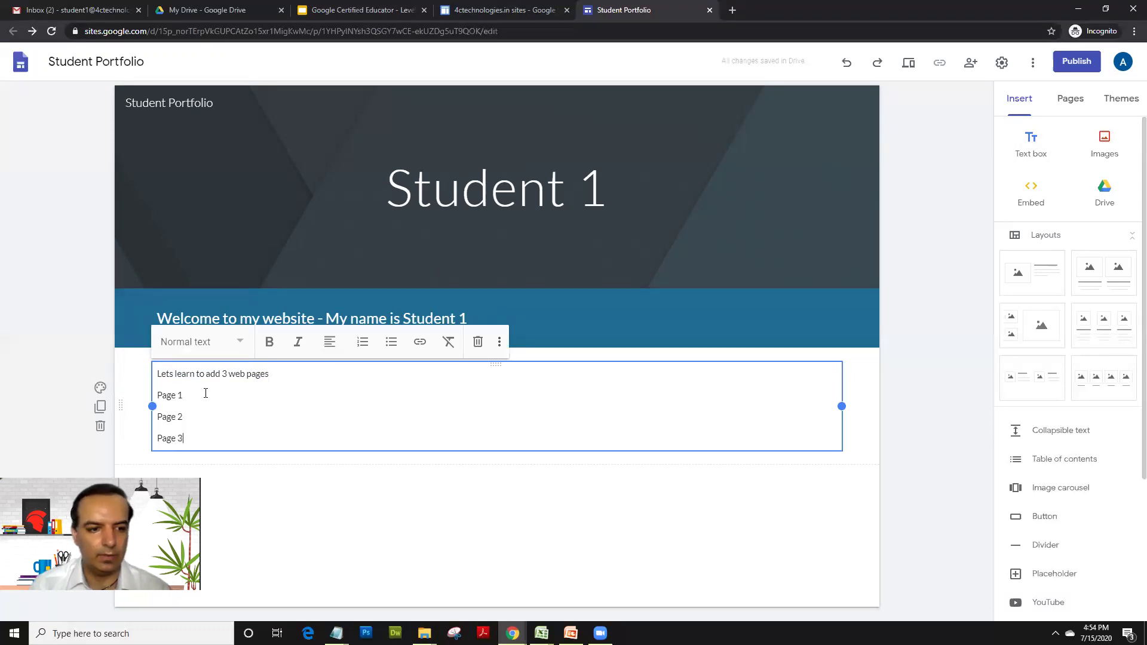
Rename the lines Grade 1, Grade 2, Grade 3 and format them as a bulleted list
left_click_drag(176, 393, 155, 393)
type("Std")
key("shift+Home")
type("Grade")
key("Down")
key("shift+Left")
key("shift+Left")
key("shift+Left")
type("Gra")
key("shift+Left")
type("Grad")
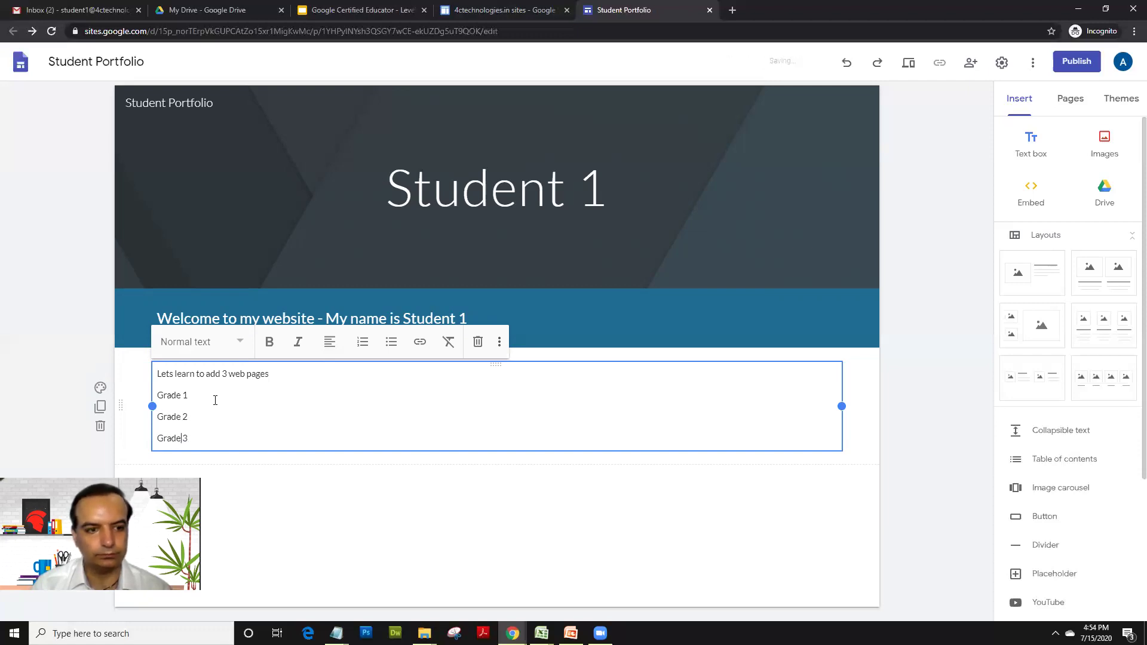
left_click_drag(208, 438, 132, 391)
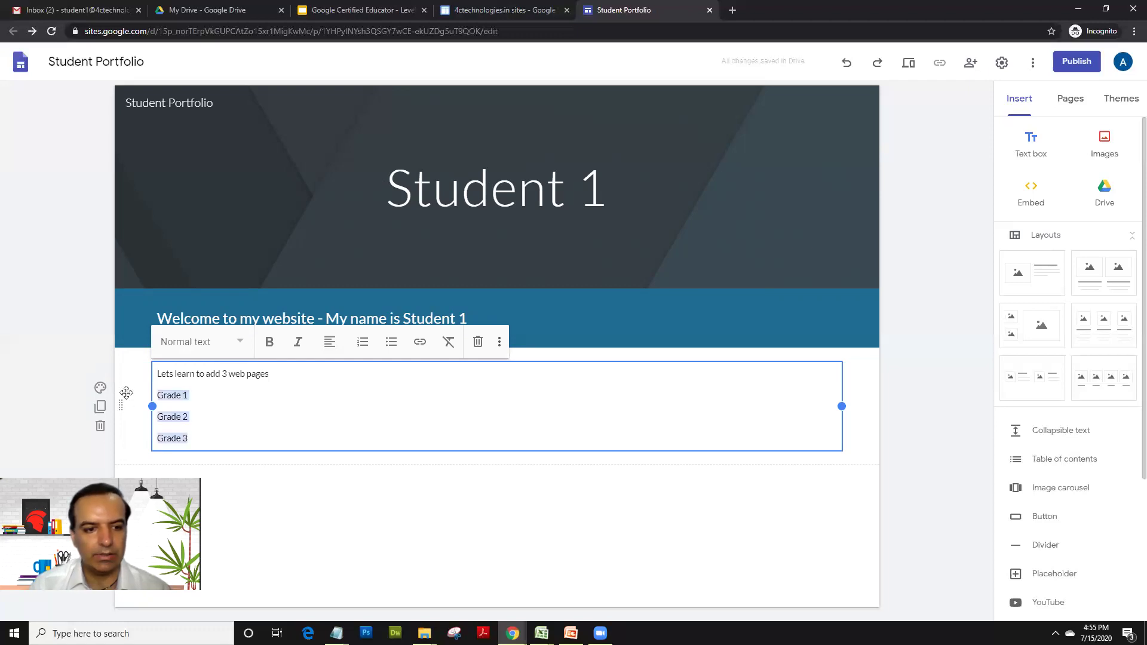
left_click(391, 345)
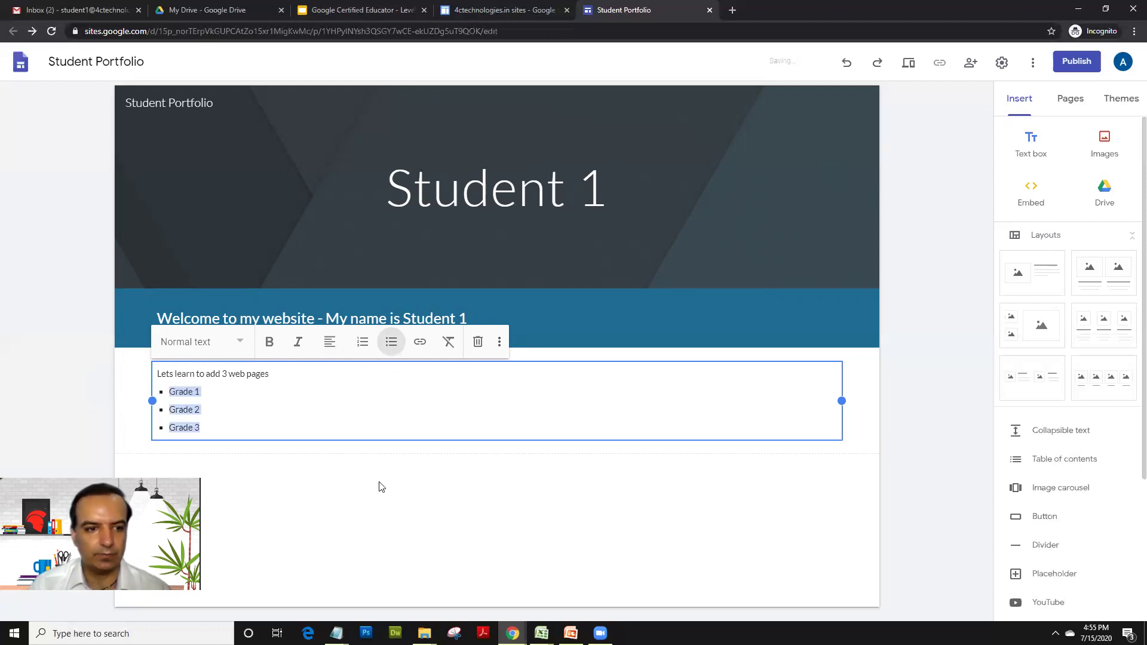
left_click(383, 489)
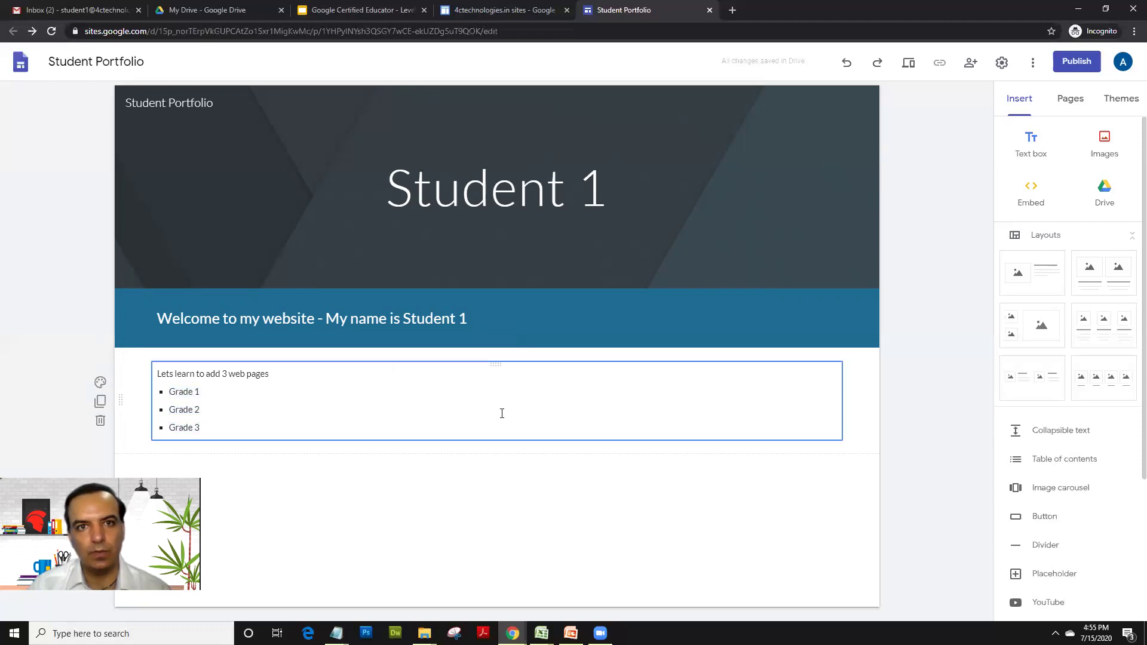
left_click(365, 10)
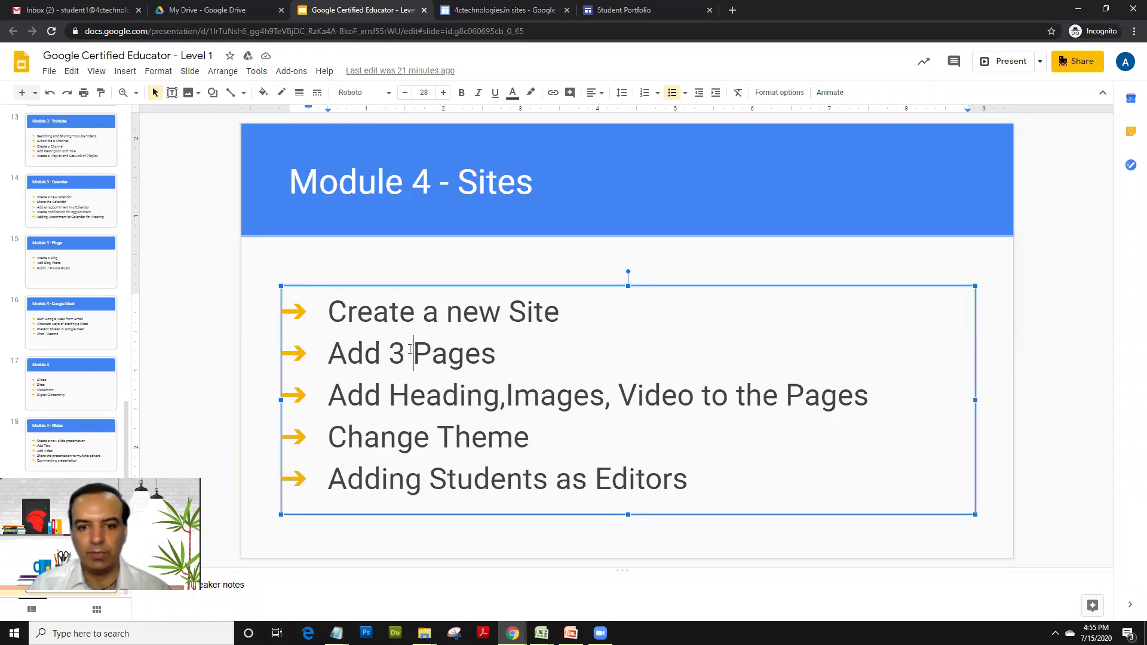
left_click(619, 10)
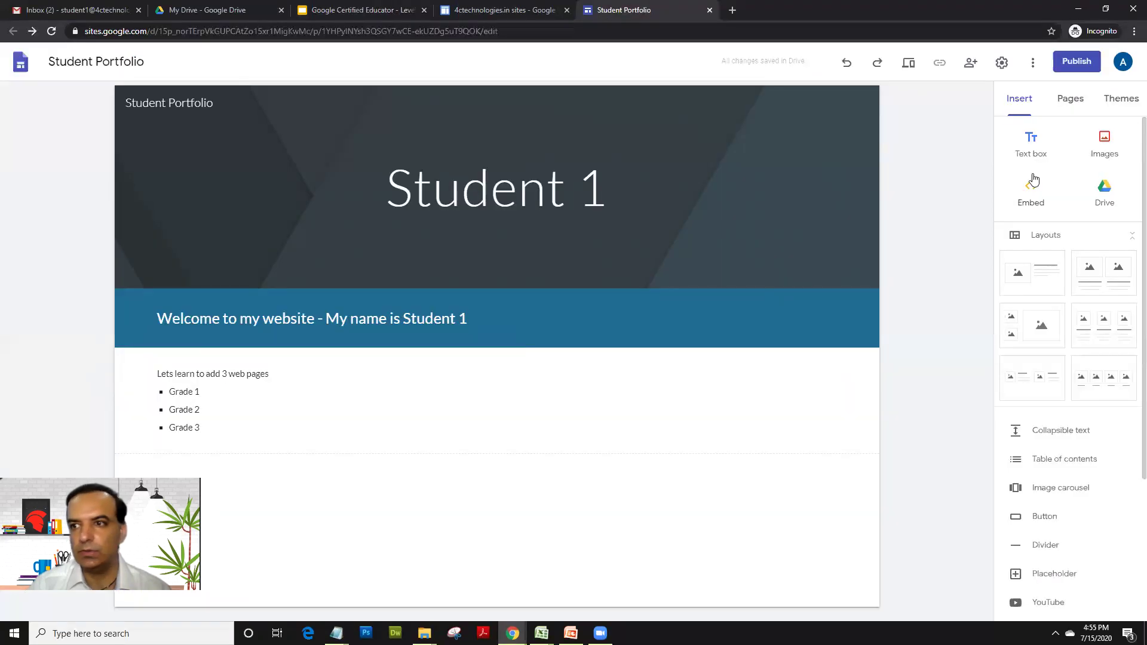
From the Pages panel, create three new pages named Grade 1, Grade 2 and Grade 3
left_click(1068, 102)
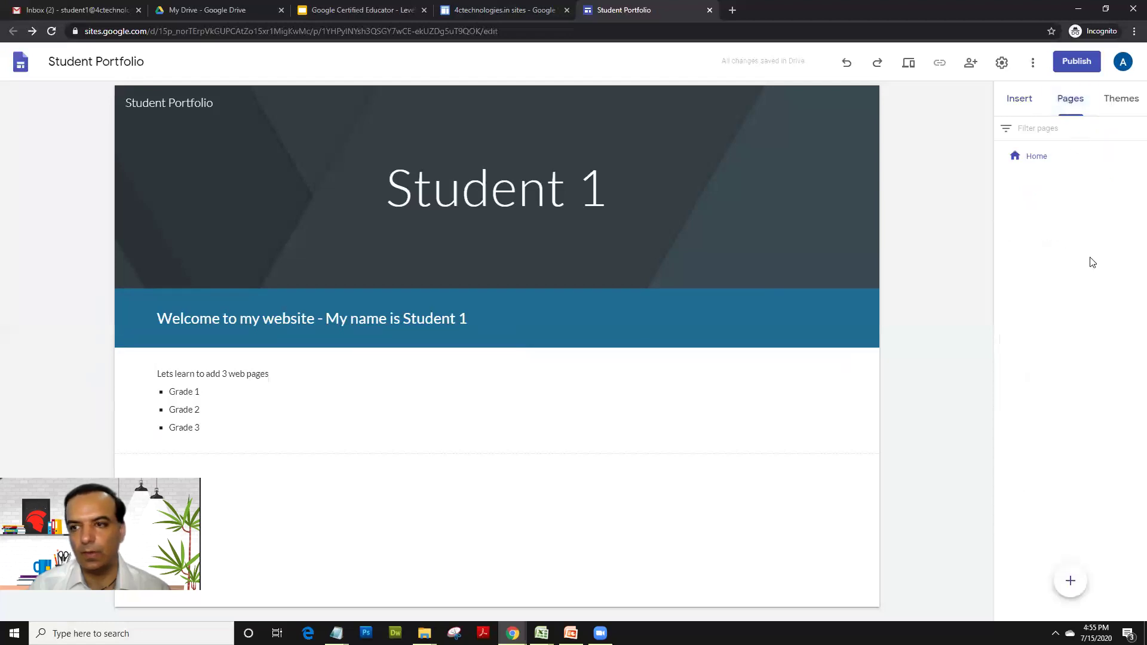
mouse_move(1070, 582)
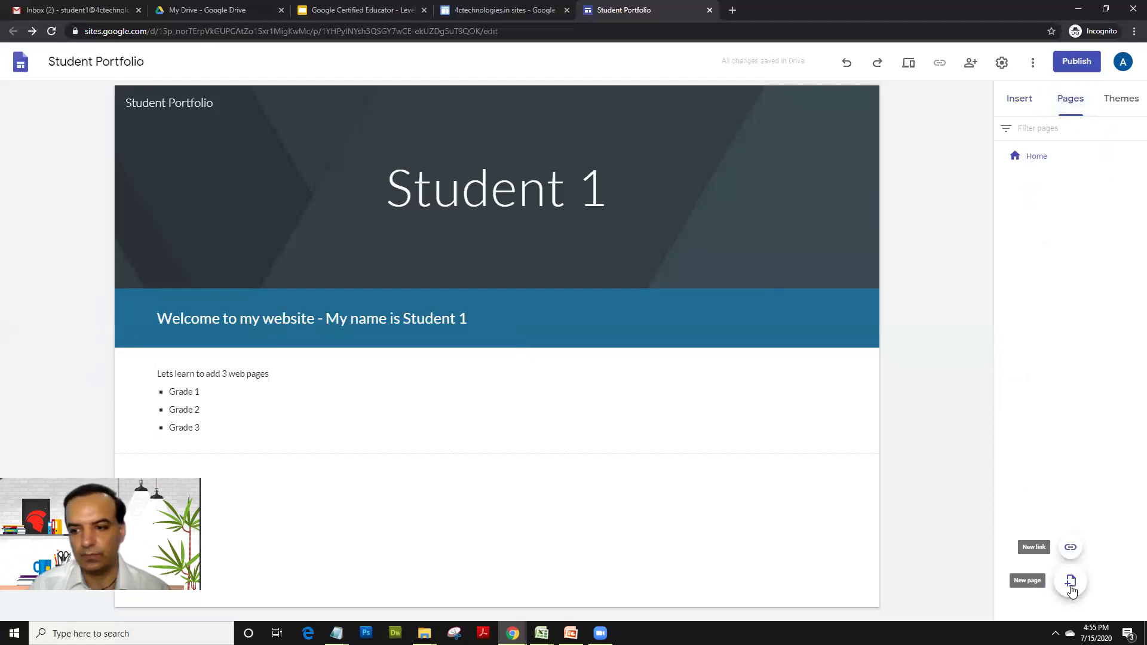
left_click(1070, 582)
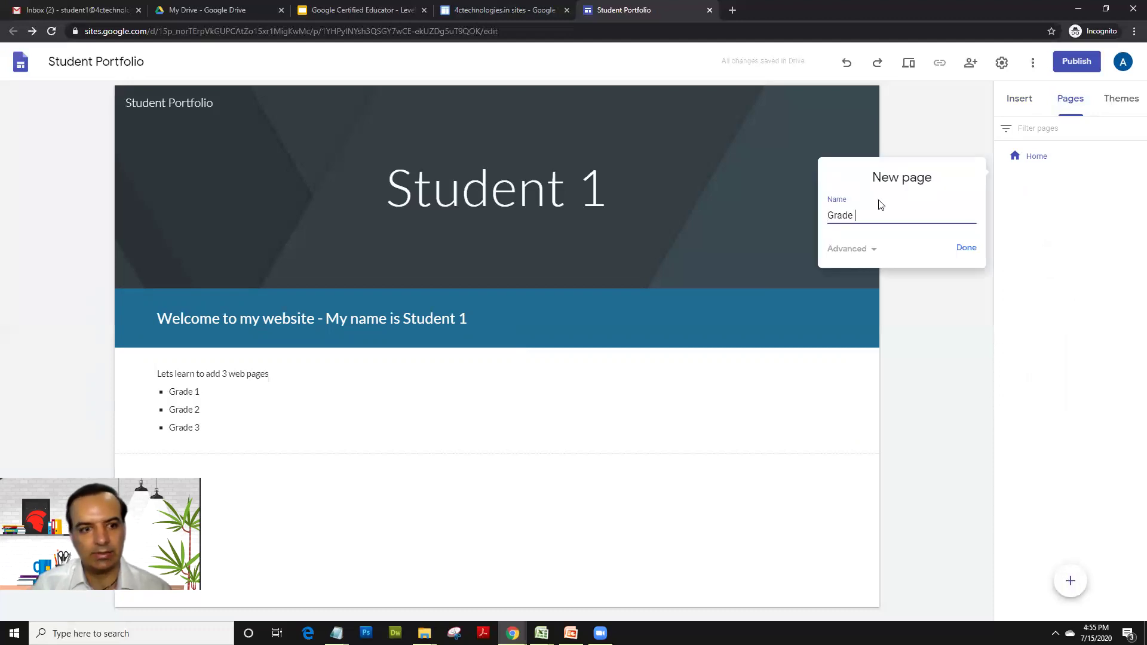
left_click(965, 254)
mouse_move(1079, 598)
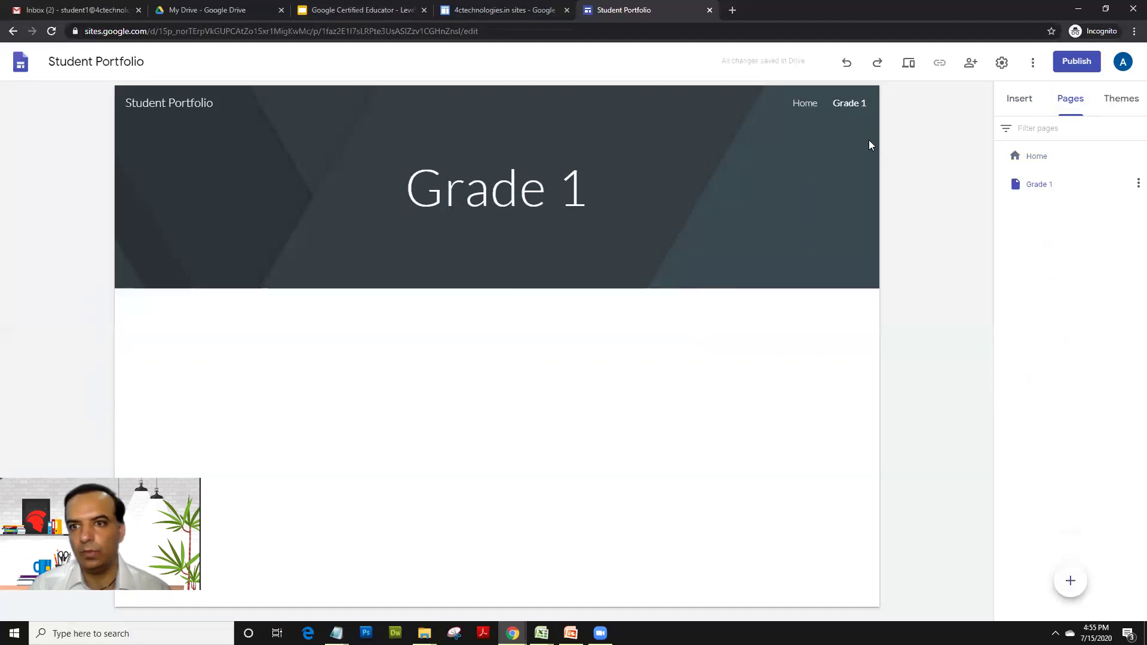
left_click(1070, 583)
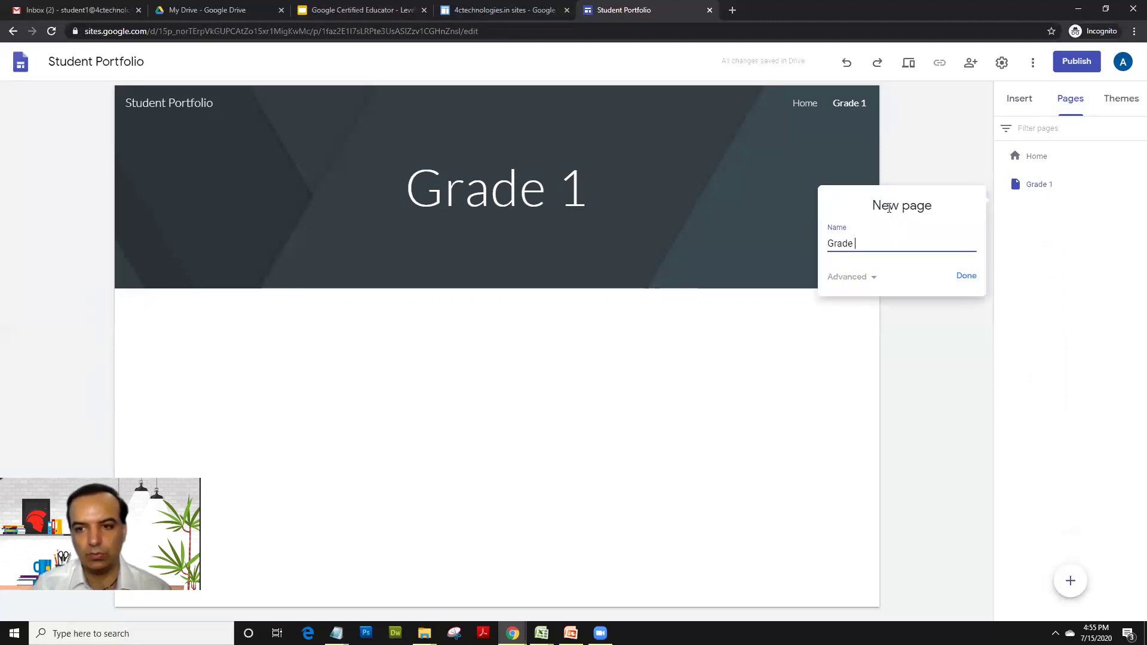
left_click(964, 276)
mouse_move(1061, 532)
left_click(1070, 581)
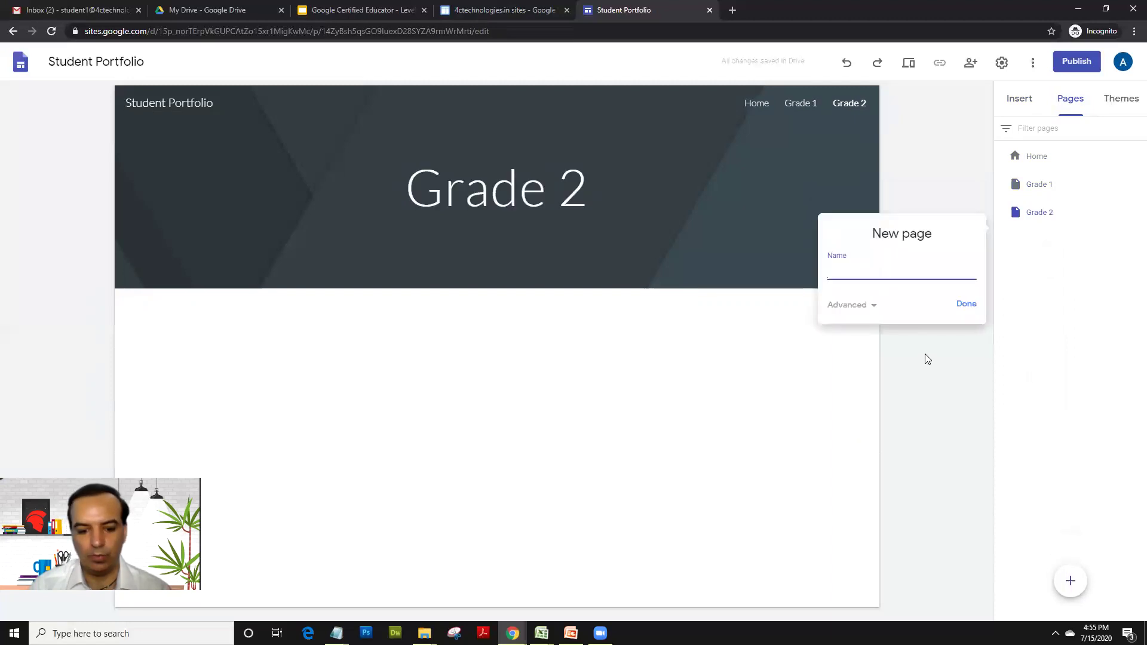
type("Grade 3")
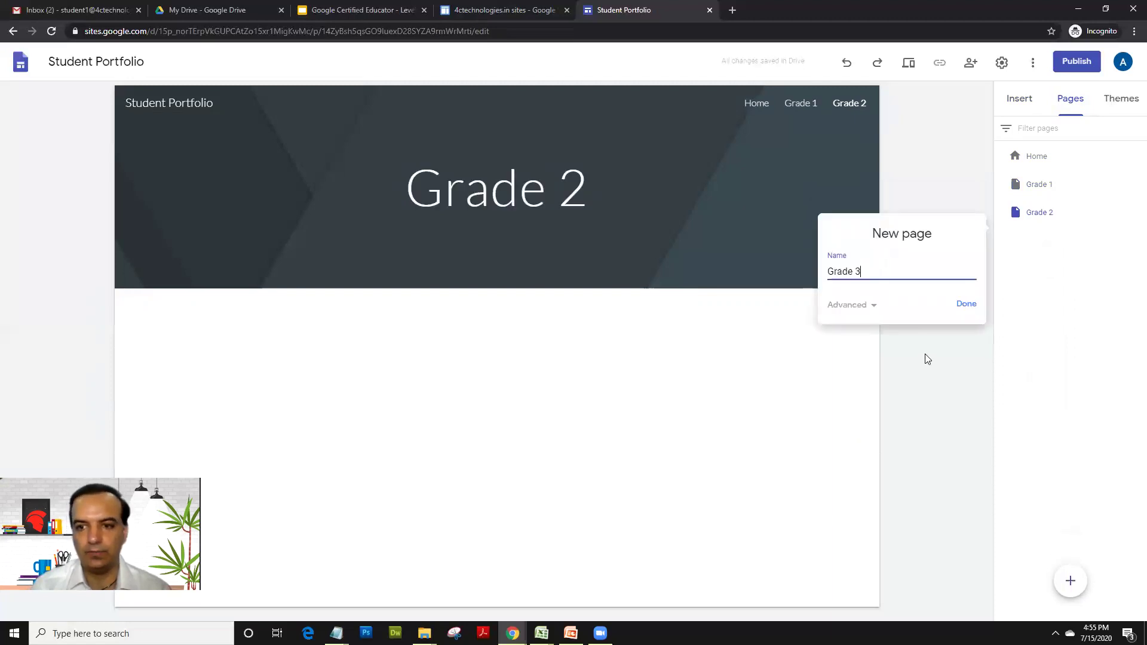
left_click(872, 305)
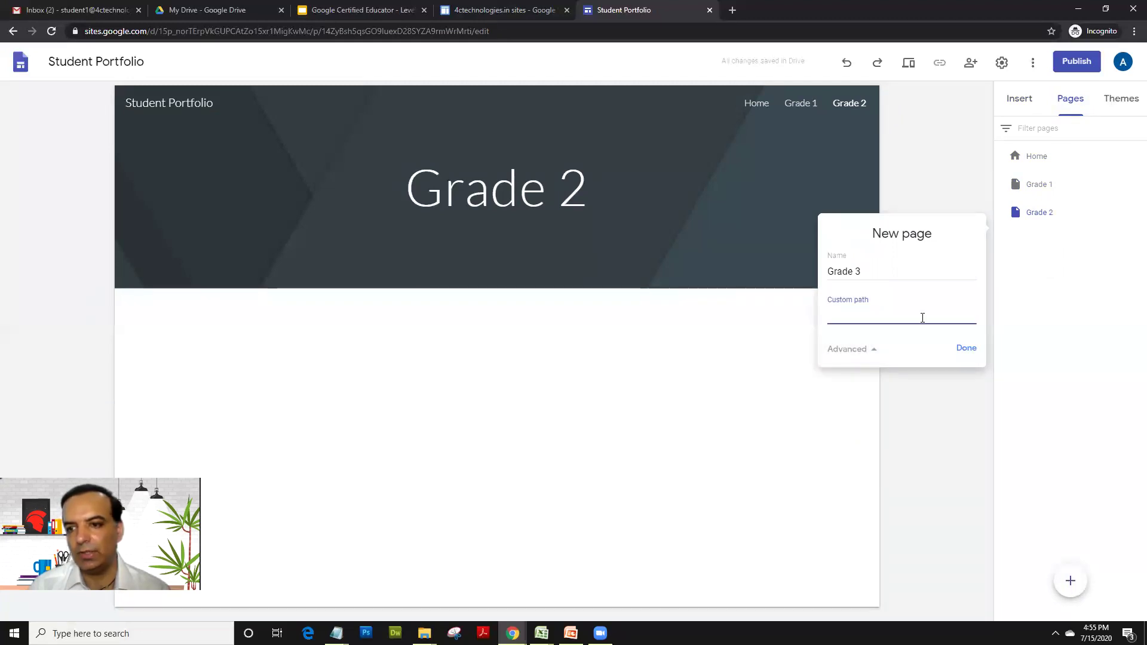
left_click(957, 351)
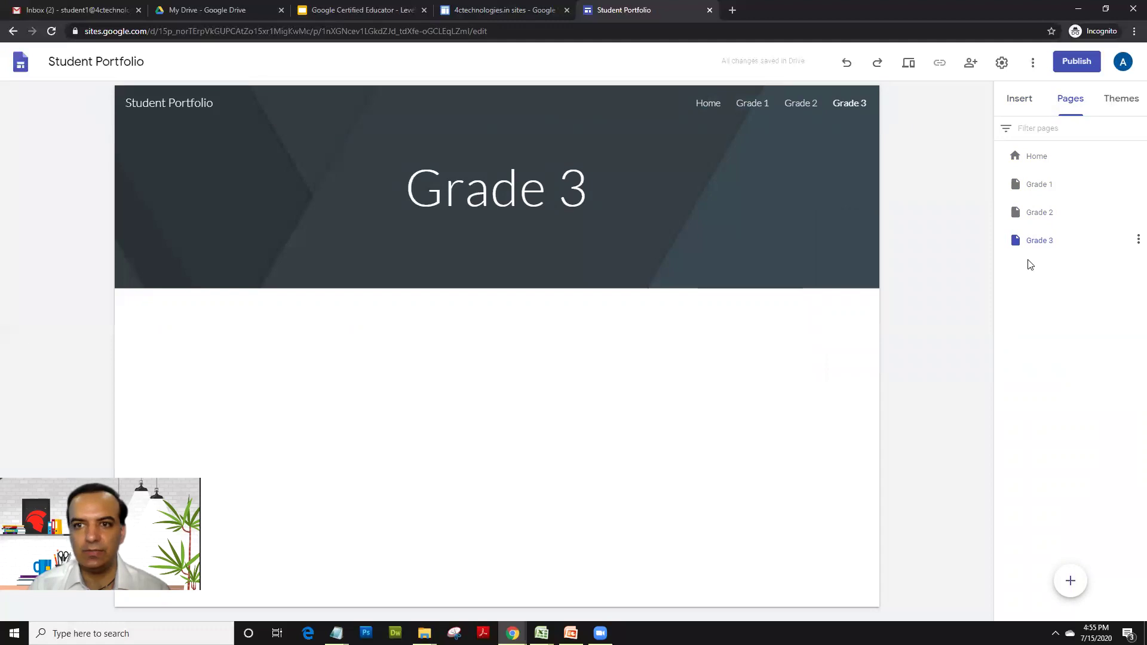
On the Grade 1 page, search Google Images for 'Painting' to insert an image
mouse_move(737, 154)
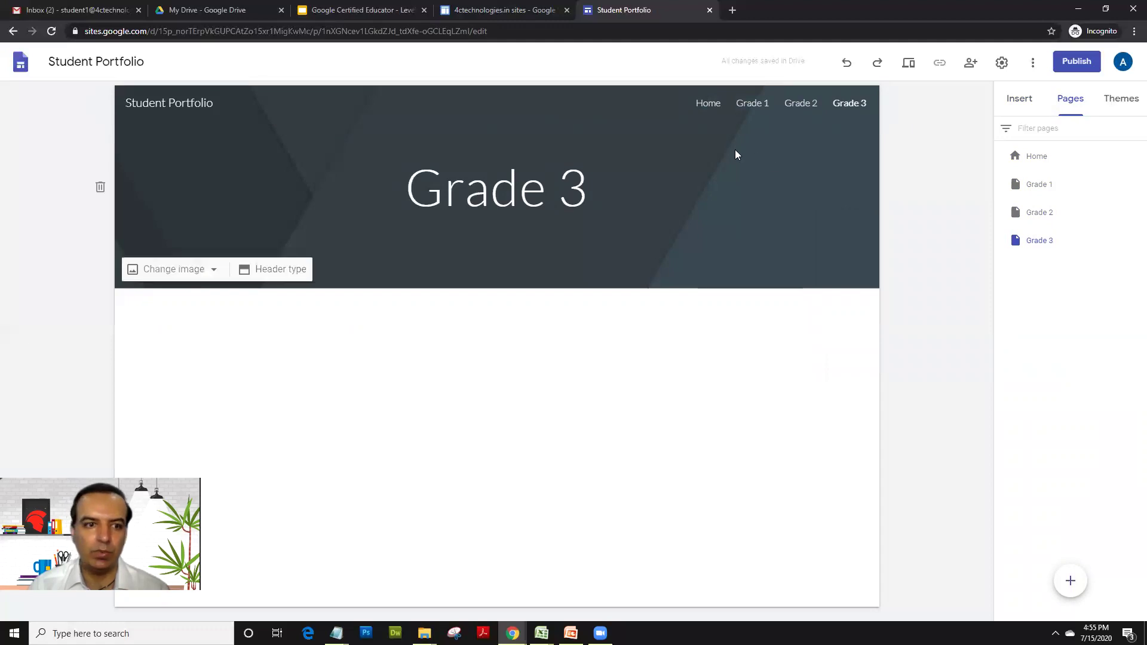
left_click(747, 105)
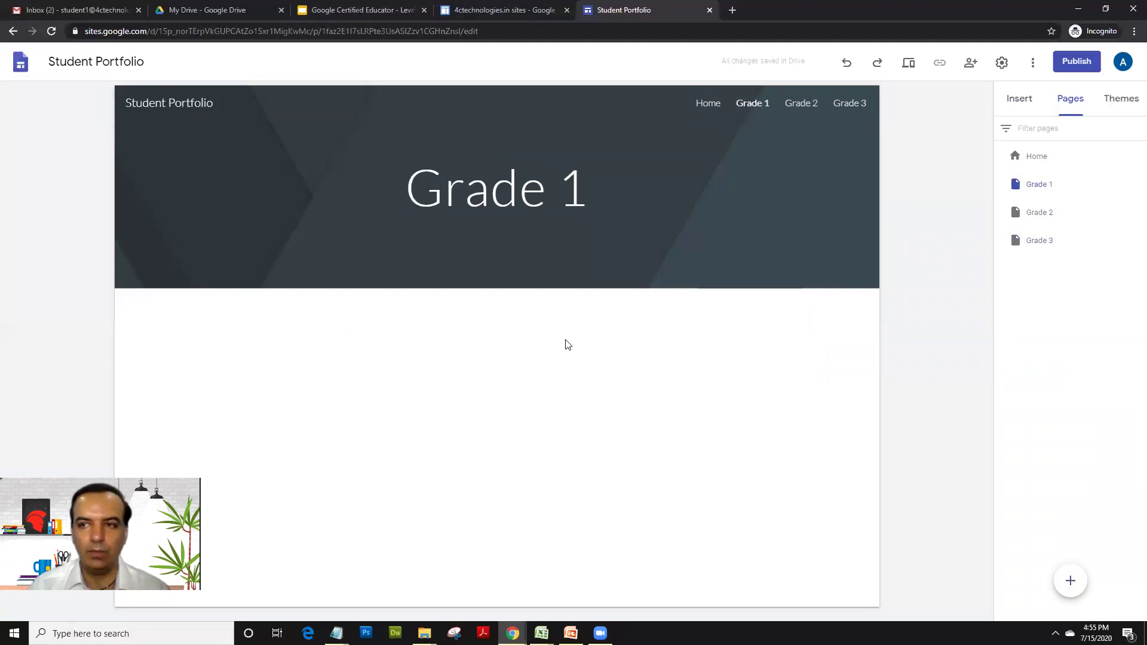
left_click(1021, 101)
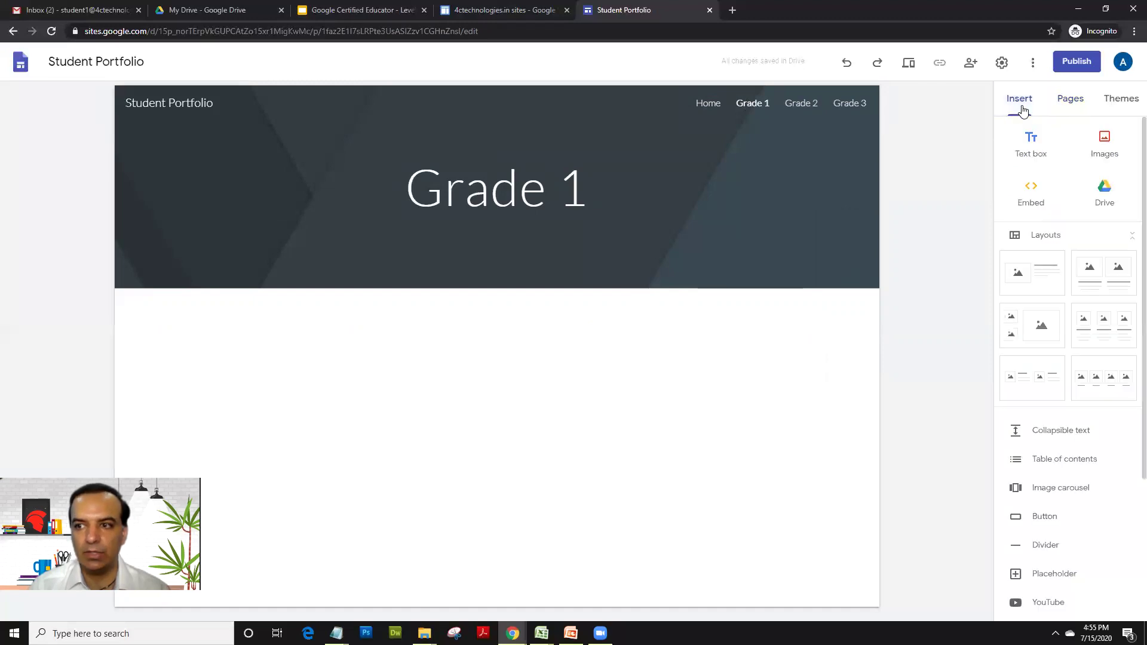
left_click(1100, 146)
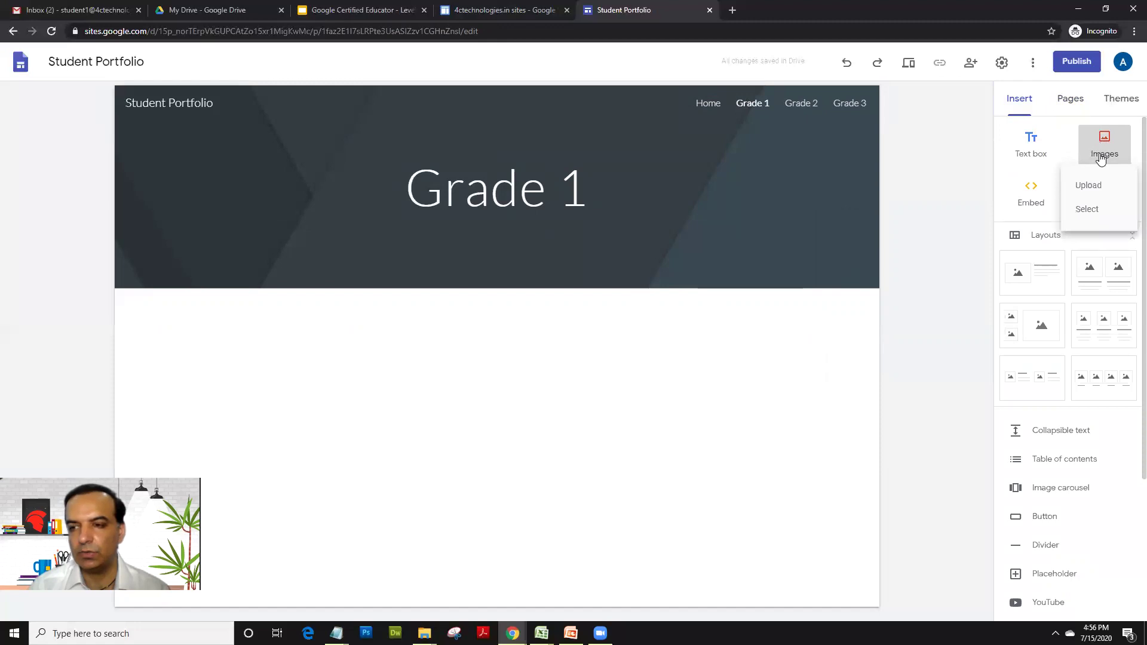
left_click(1093, 210)
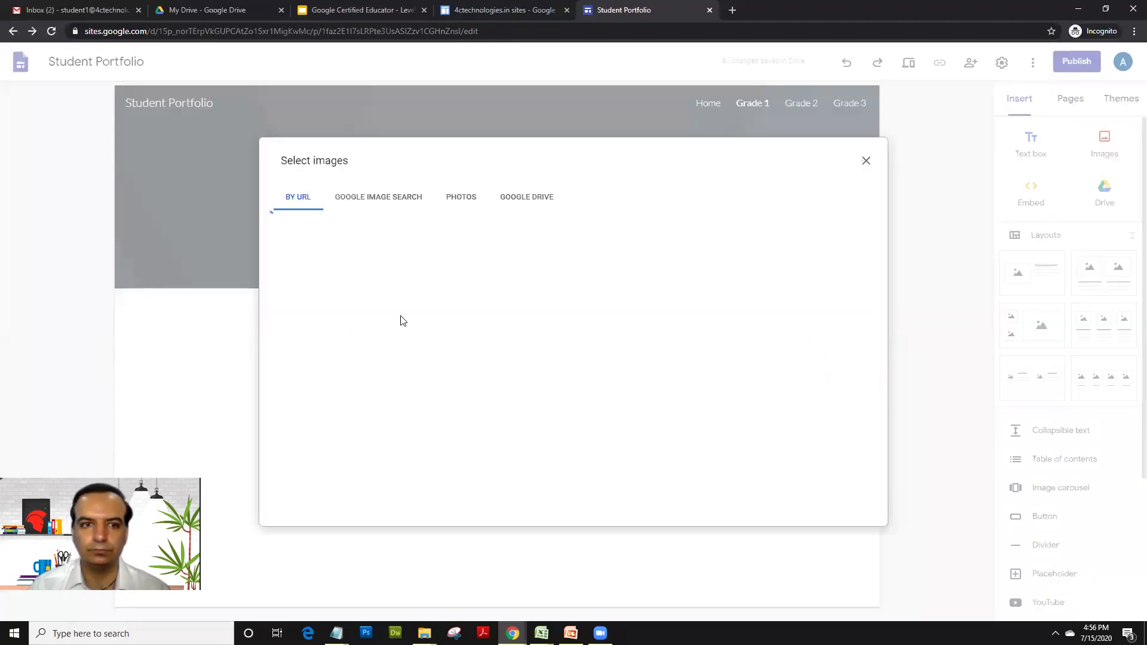
left_click(374, 202)
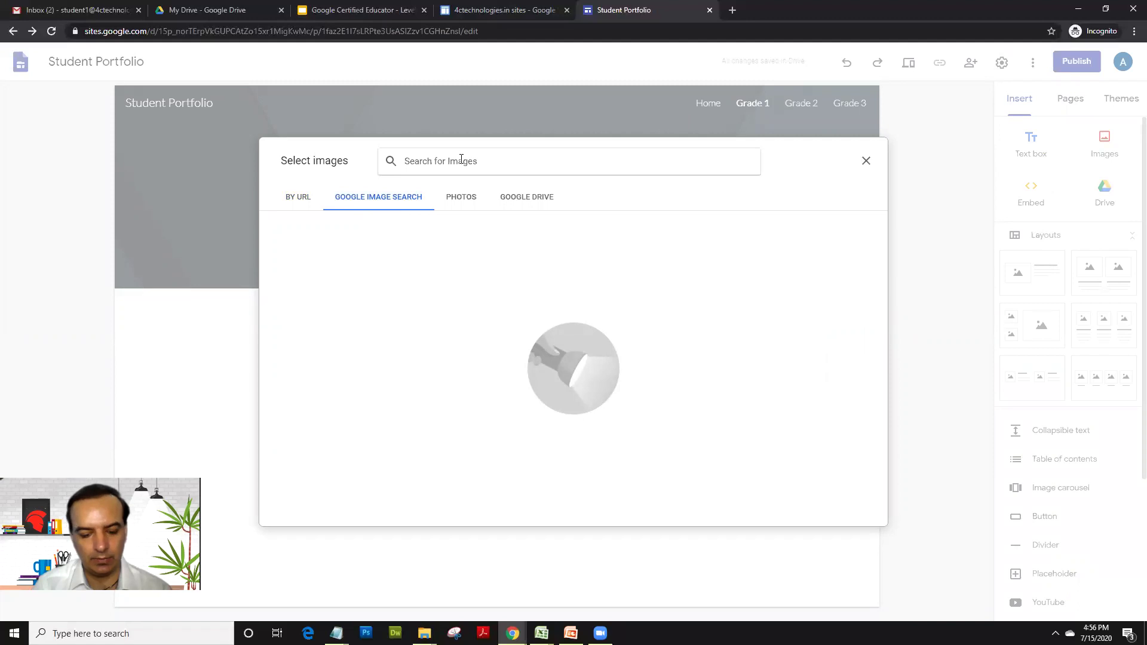
type("Painting")
key("Return")
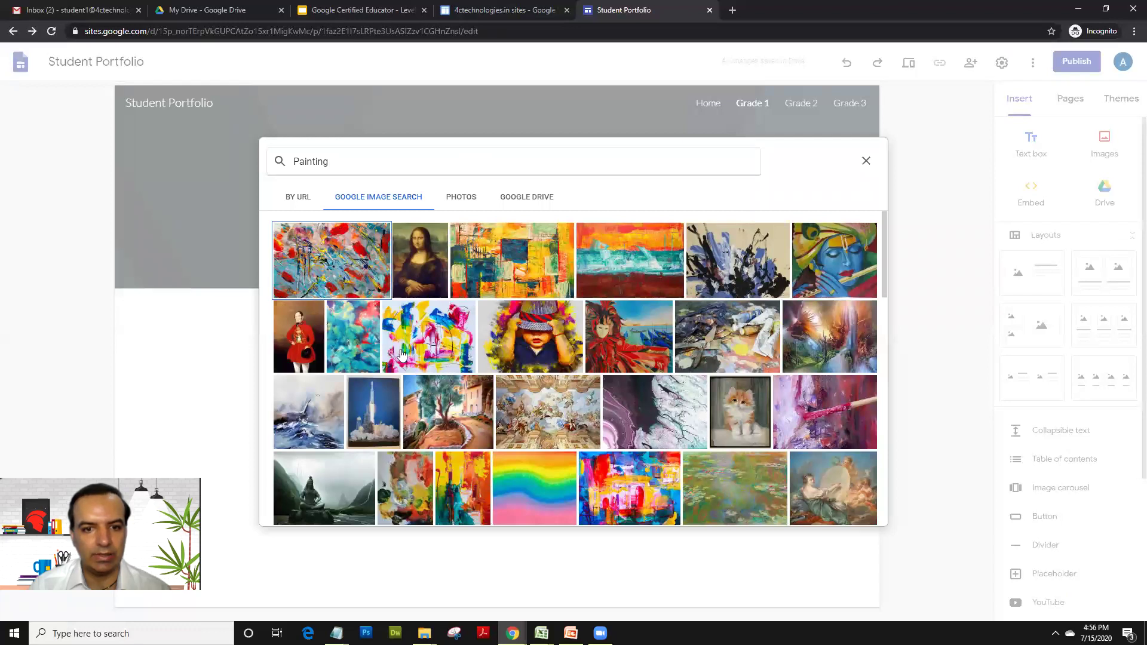
Insert the painting of the boy in a striped hat and enlarge it to roughly double size
left_click(545, 338)
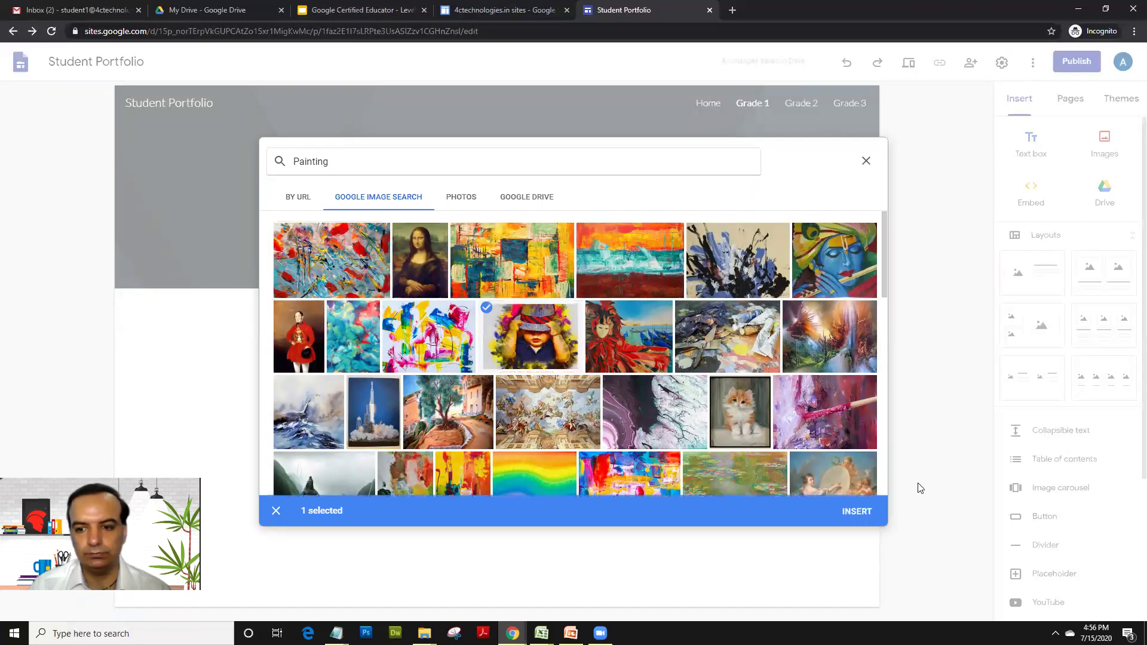
left_click(849, 518)
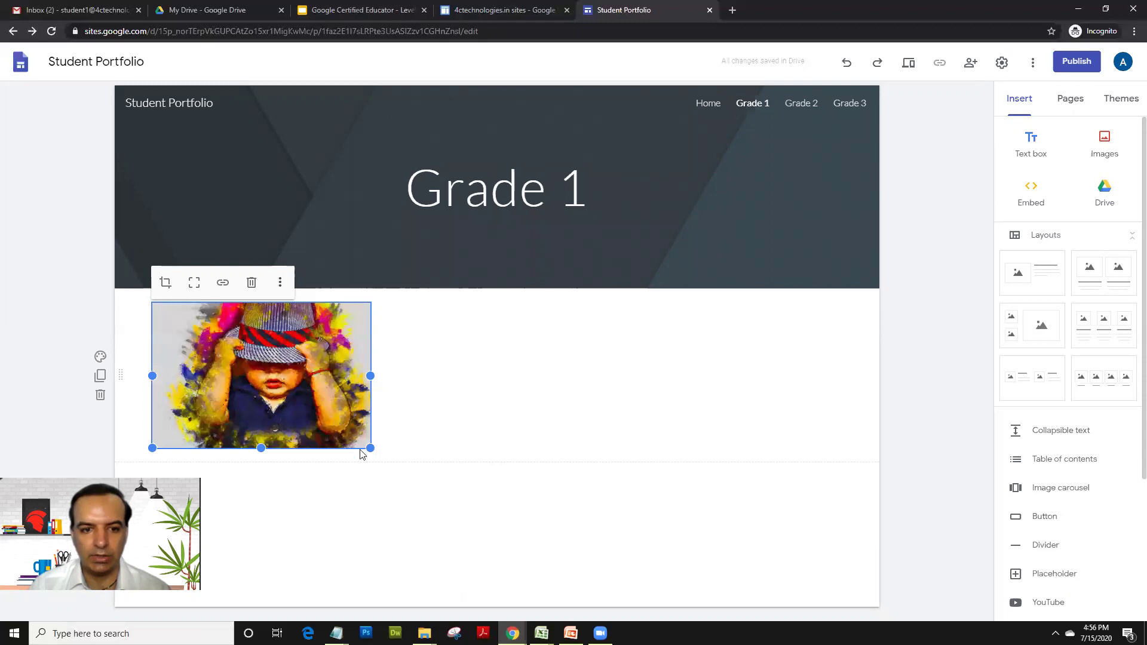
left_click_drag(420, 483, 564, 568)
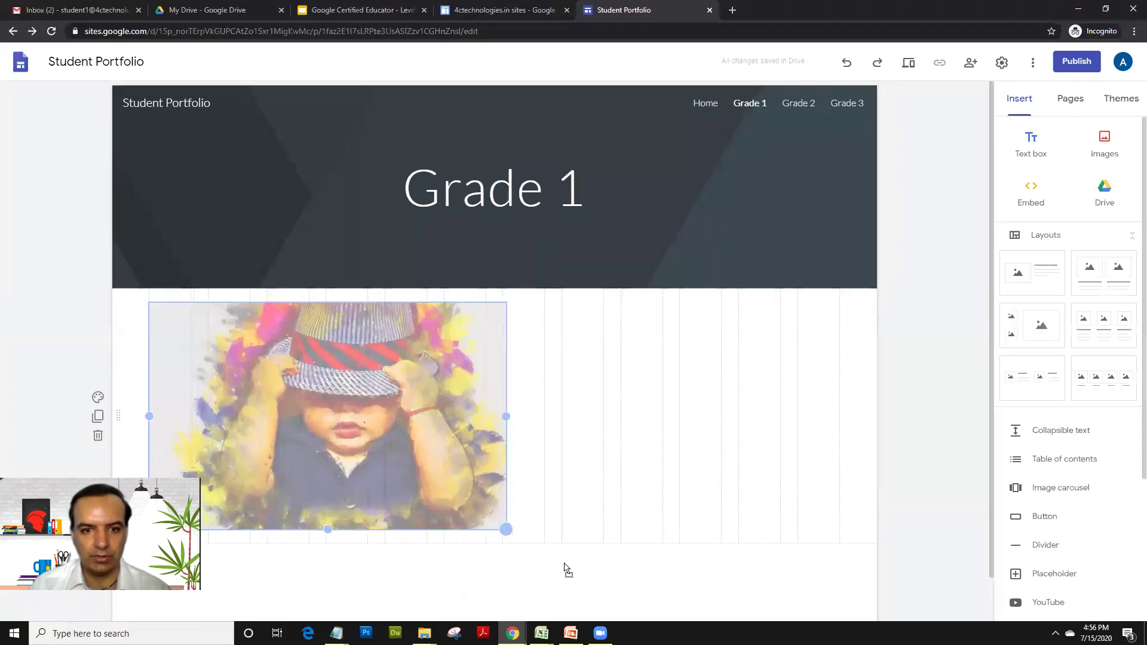
left_click_drag(641, 453, 638, 449)
scroll(637, 448, "down", 1)
scroll(637, 449, "up", 1)
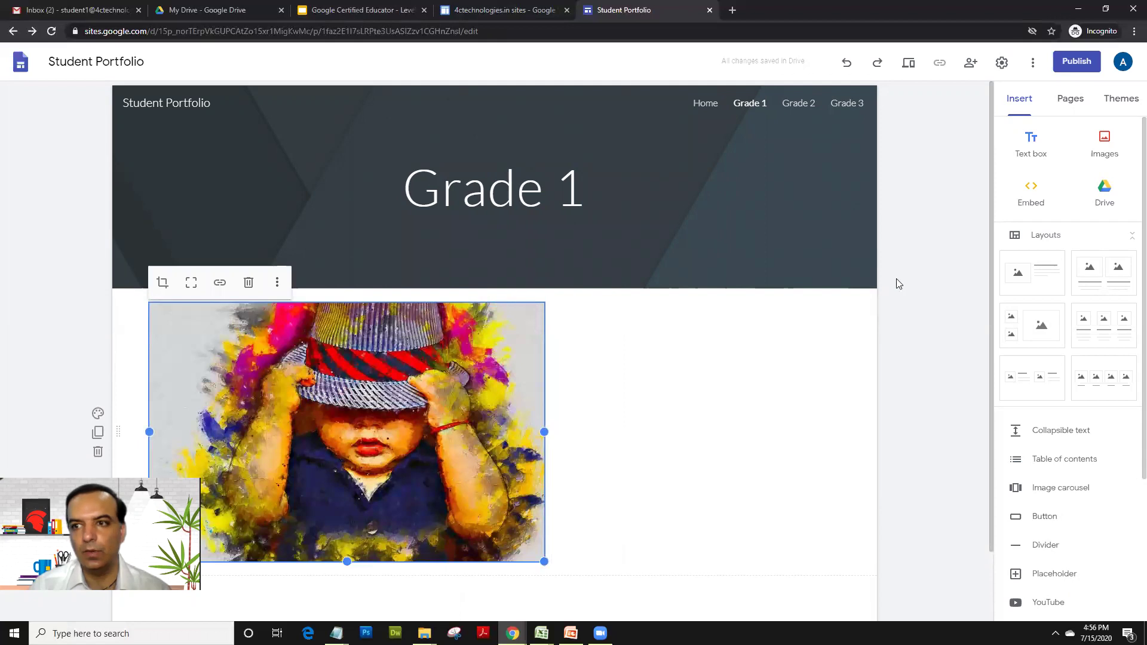
On Grade 2, embed the YouTube painting result 'Daily Challenge #34 / Easy Art' (sunset power lines)
left_click(801, 108)
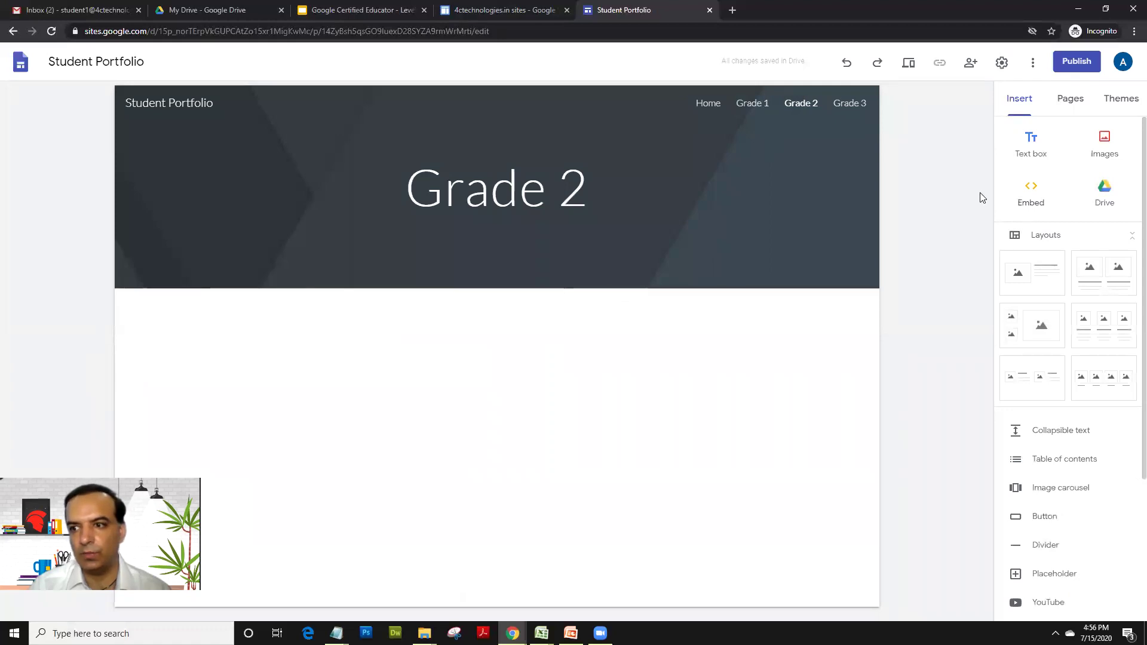
scroll(1060, 371, "down", 3)
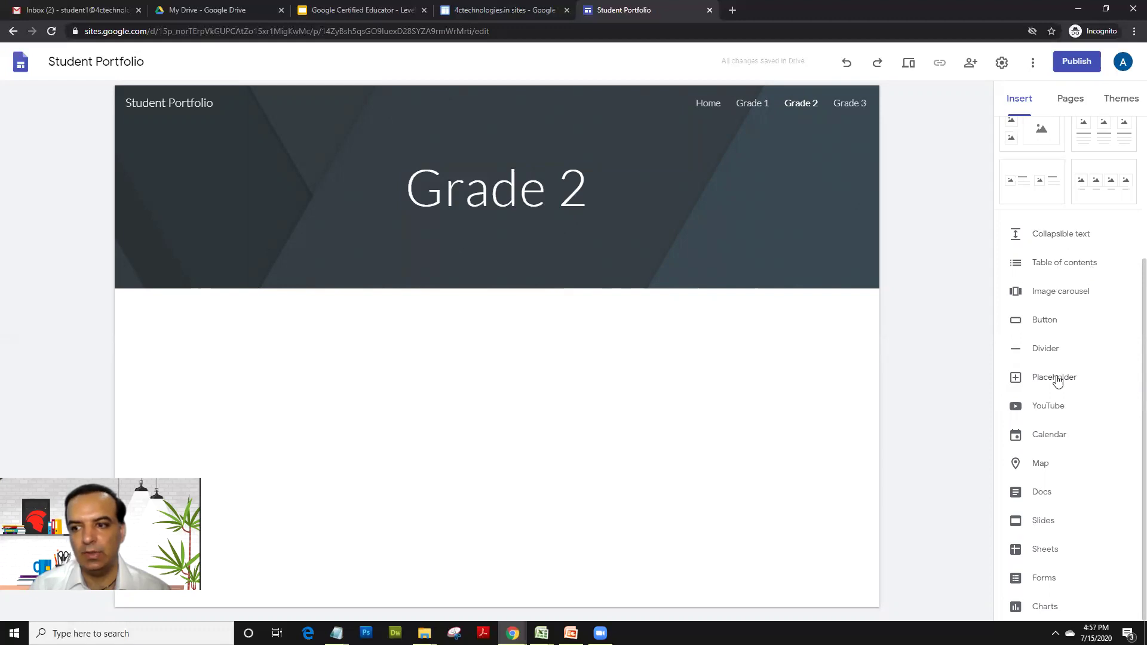
left_click(1046, 409)
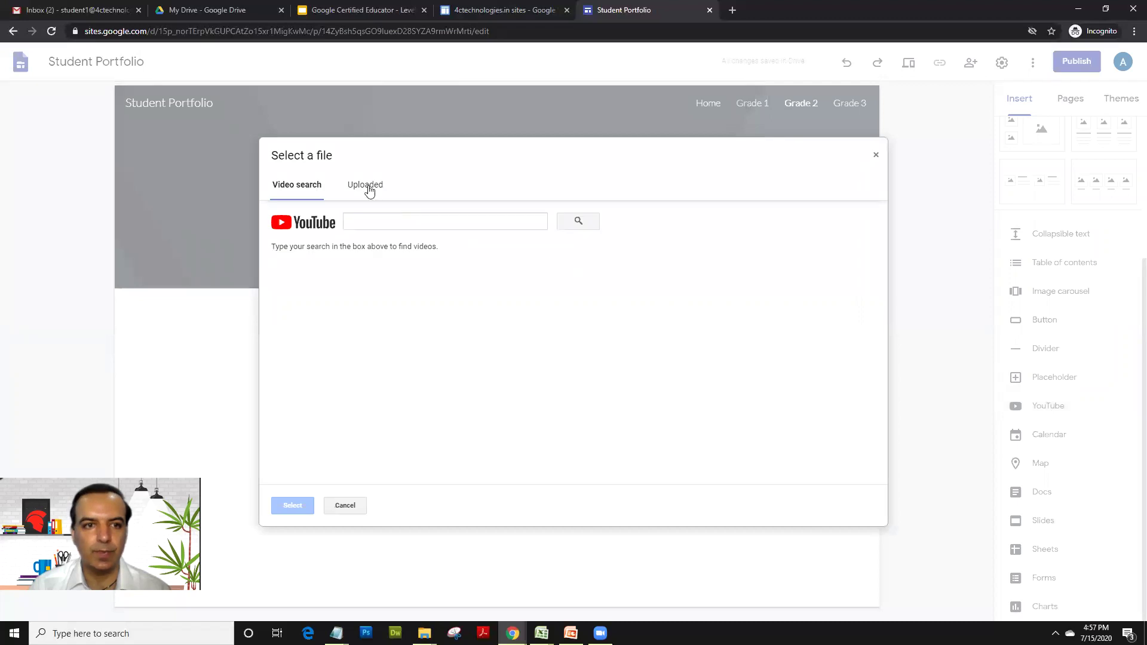
left_click(359, 221)
type("painting")
left_click(579, 222)
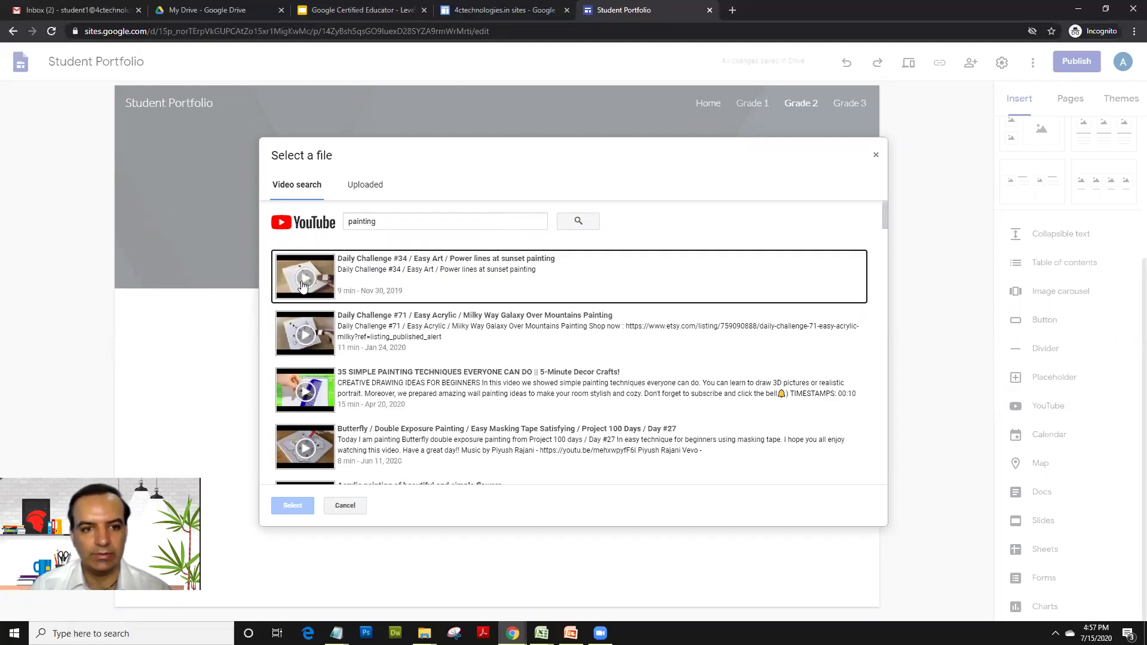
left_click(303, 286)
left_click(293, 505)
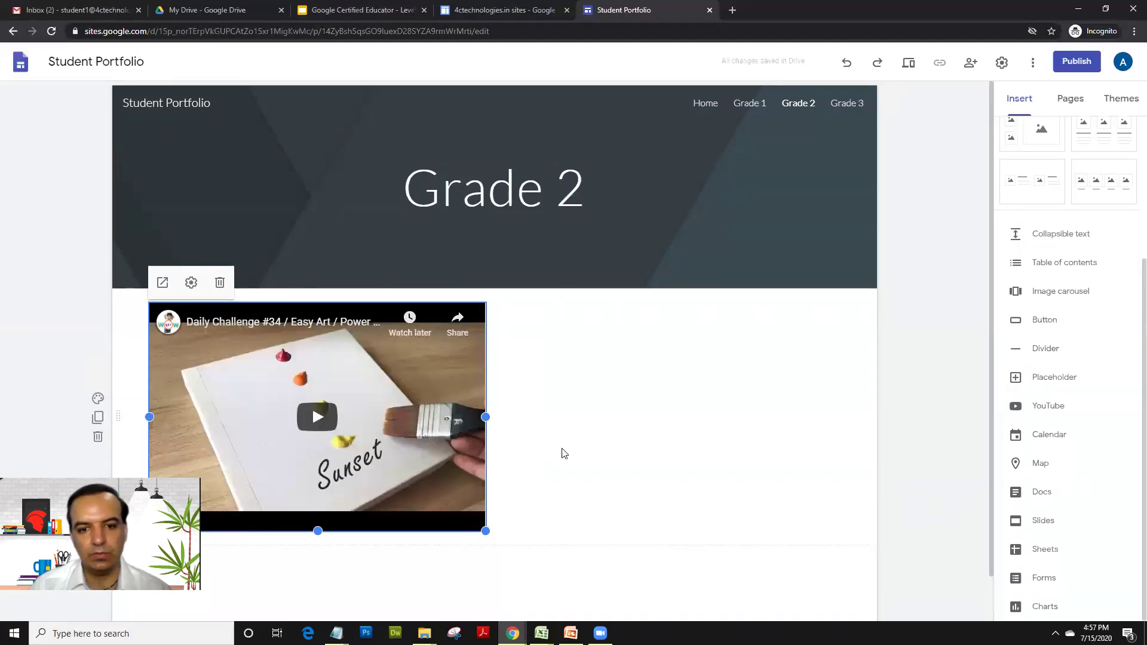
left_click(564, 454)
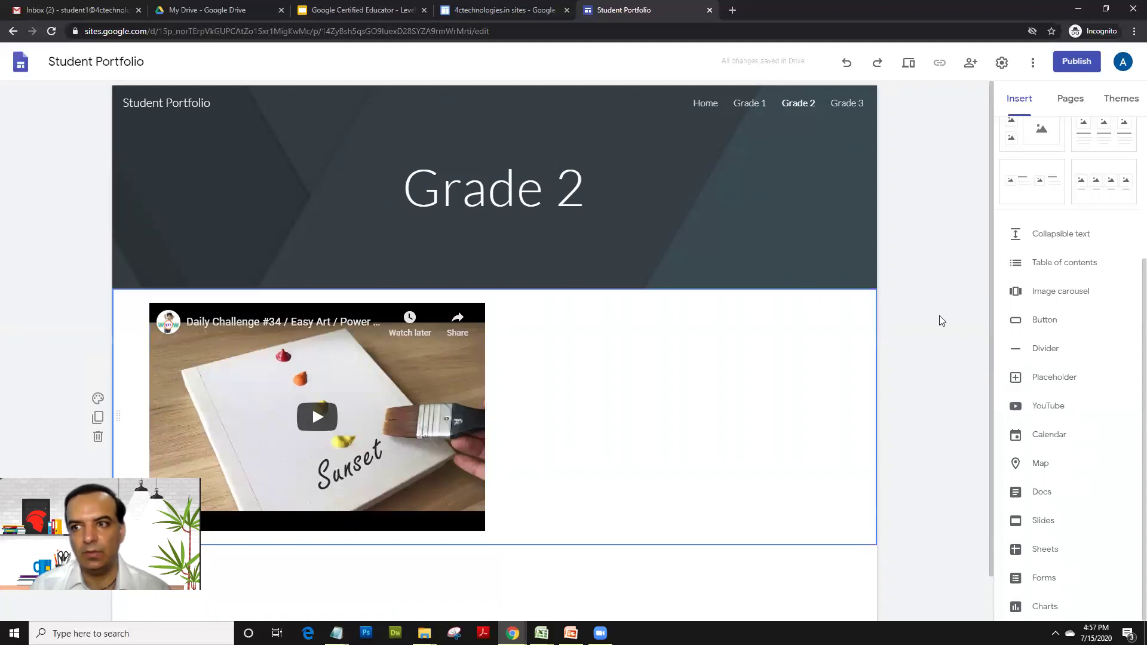
scroll(1004, 302, "up", 3)
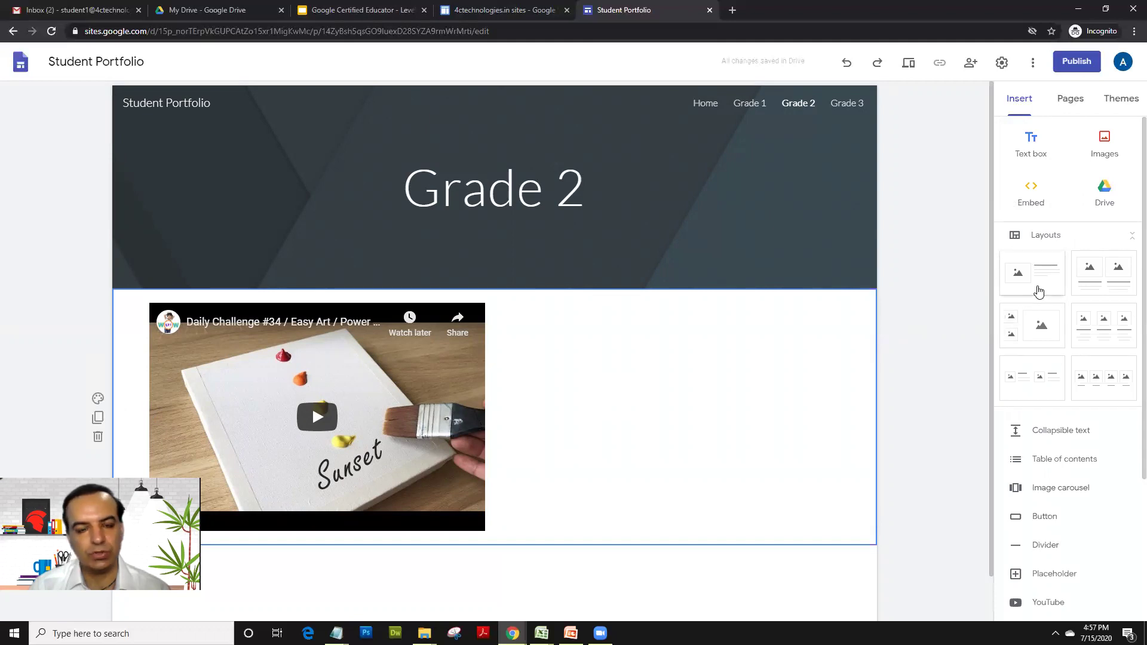
Add an image-and-text layout below the video and pick a painting techniques YouTube video for its image slot
left_click(1039, 291)
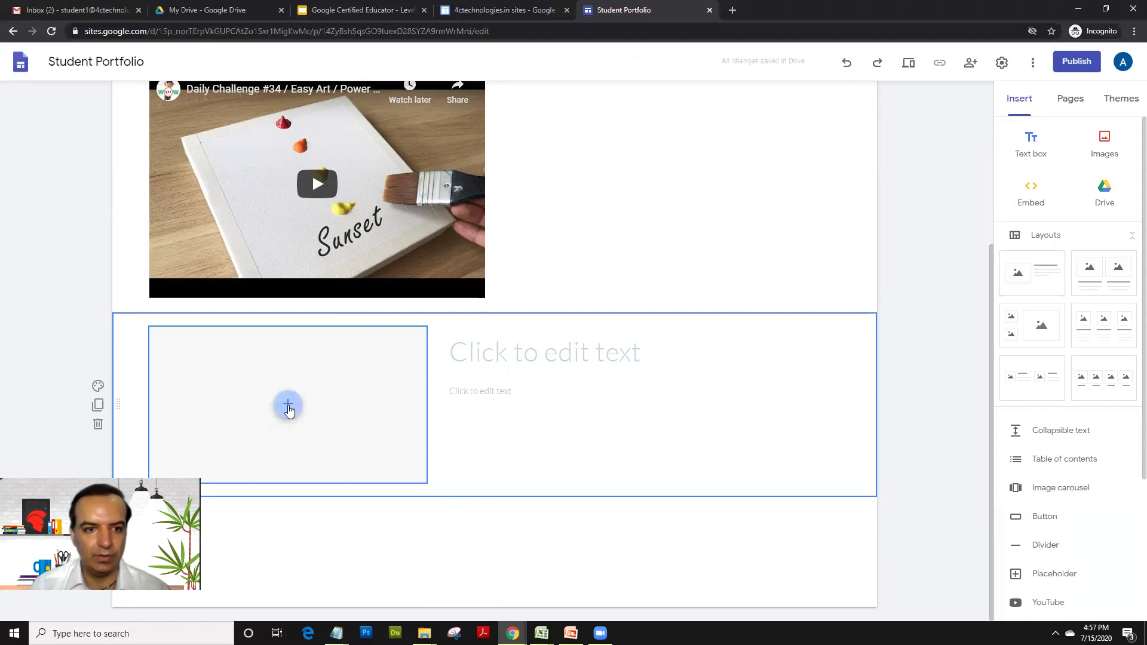
left_click(289, 408)
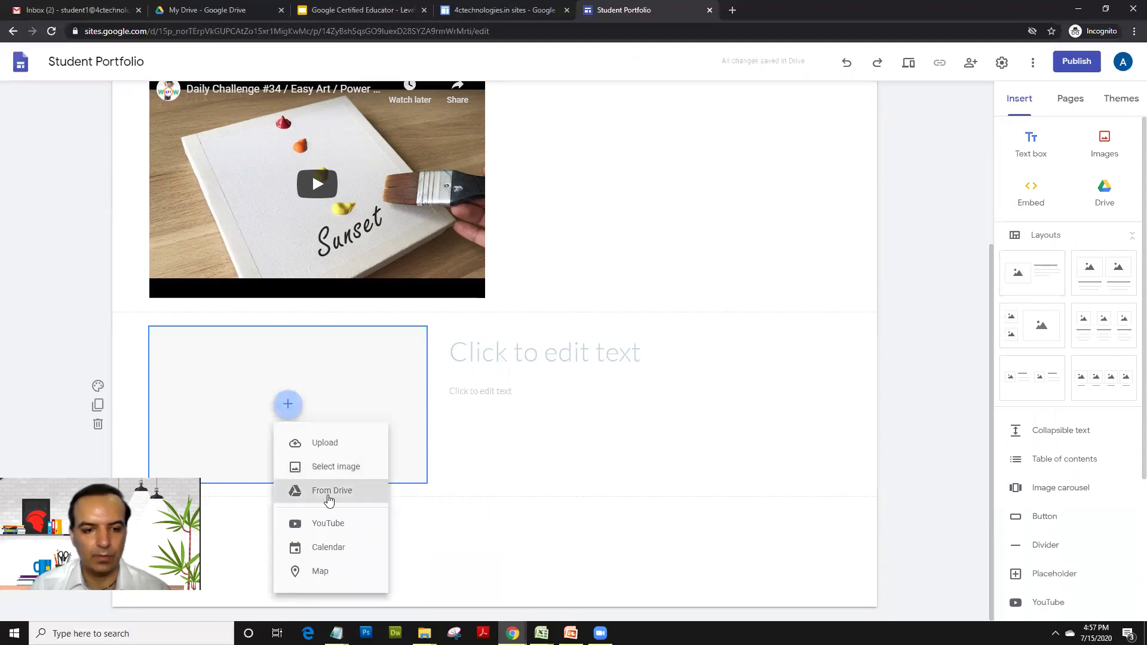
left_click(332, 526)
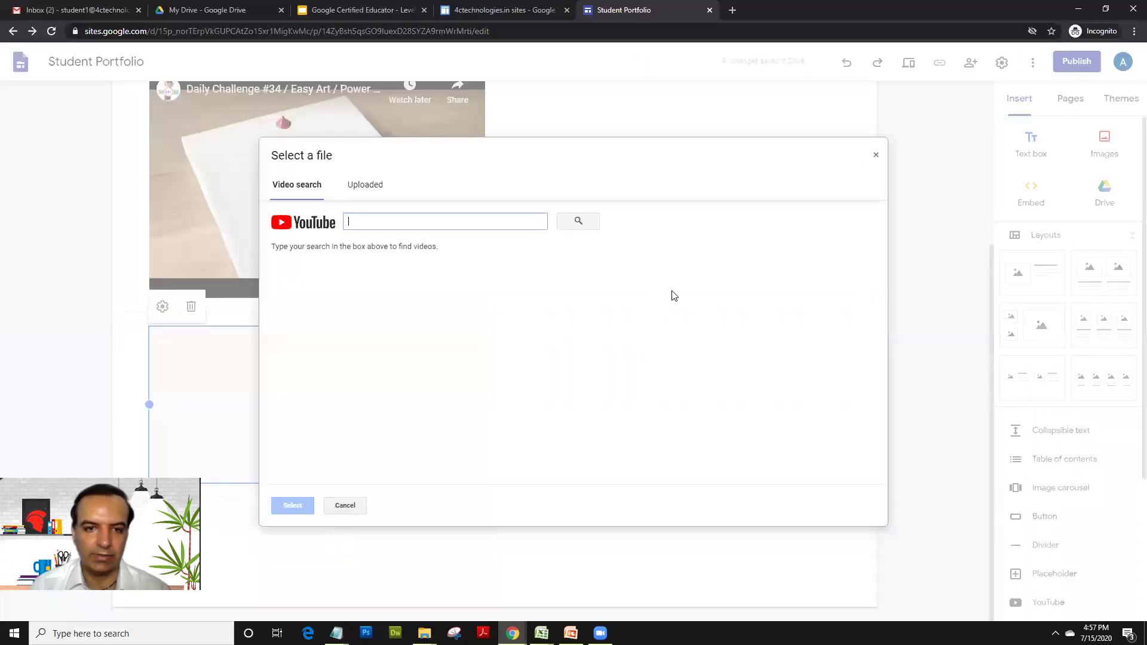
left_click(379, 225)
type("painting")
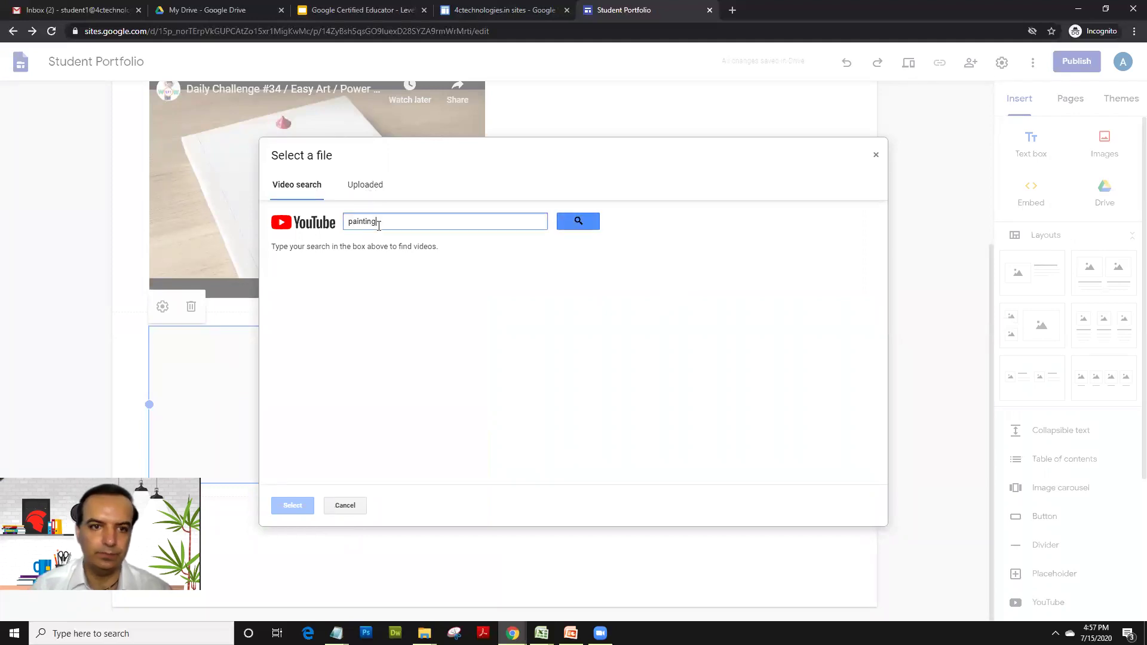
left_click(587, 224)
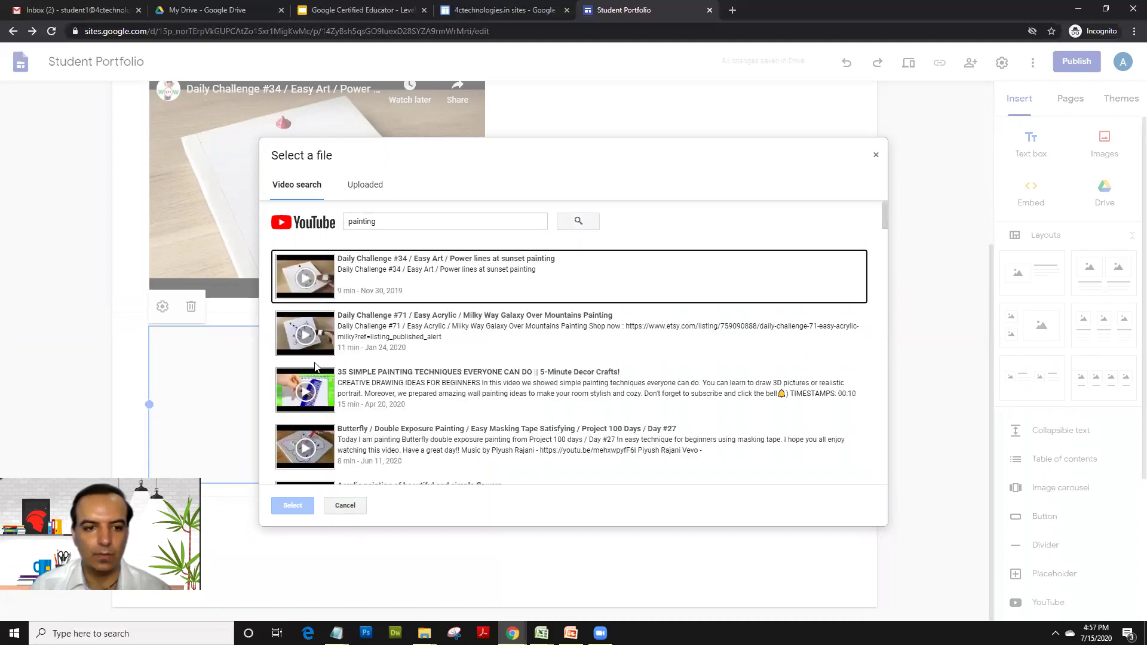
left_click(307, 398)
Place the techniques video in the slot, titled 'Painting' with the text 'I love to paint'
left_click(289, 508)
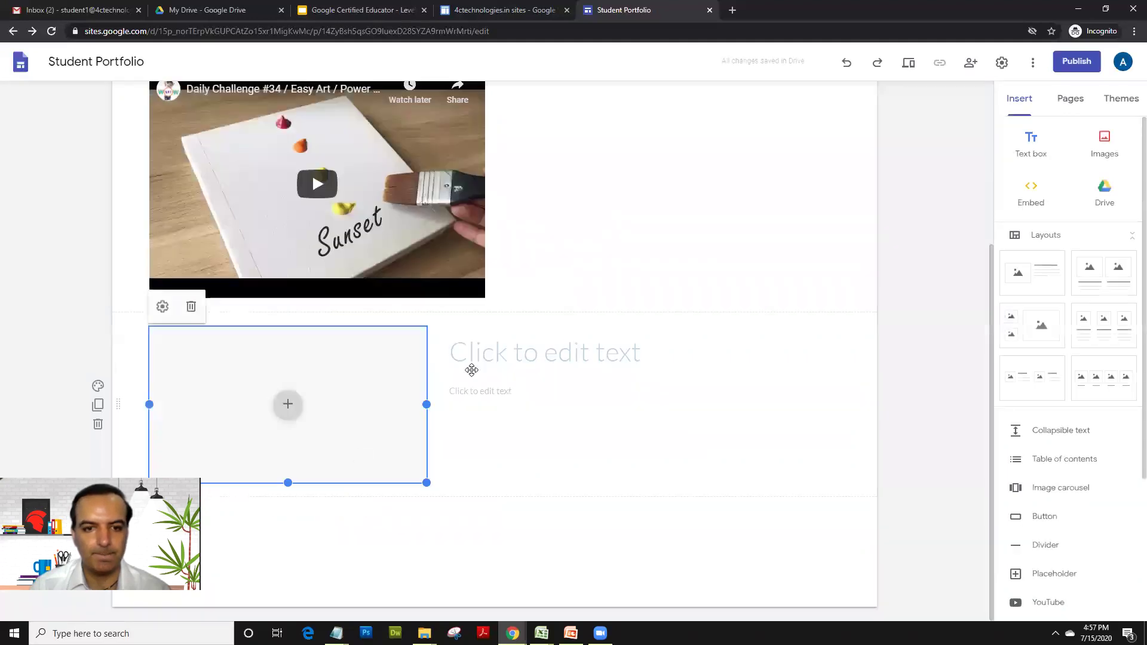
left_click(509, 354)
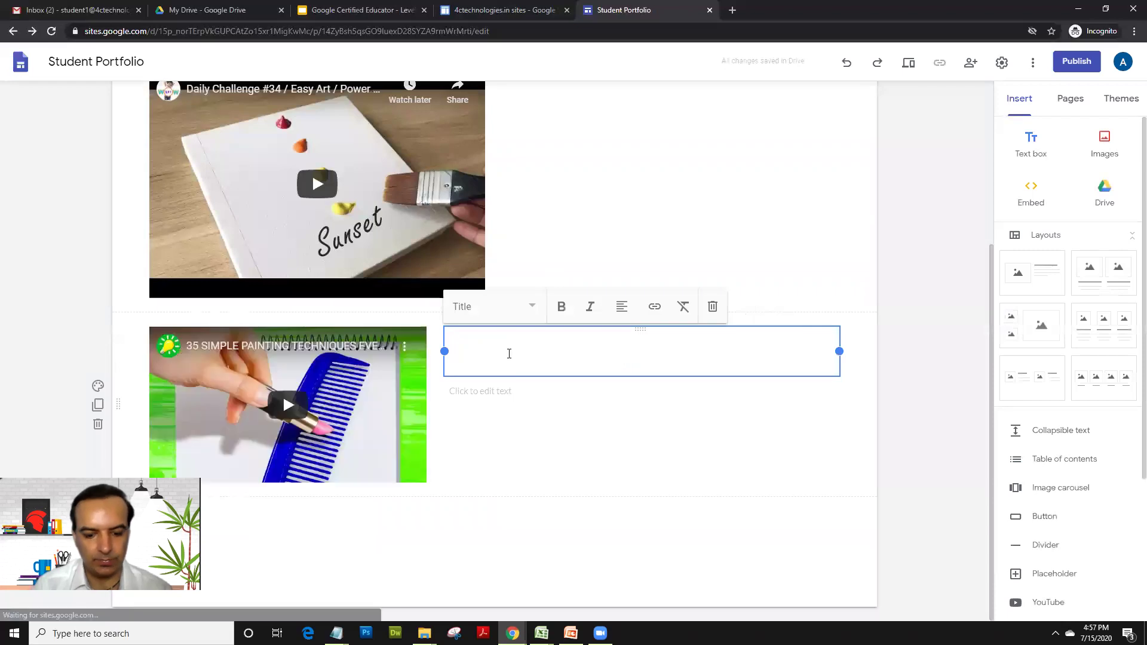
type("Painting")
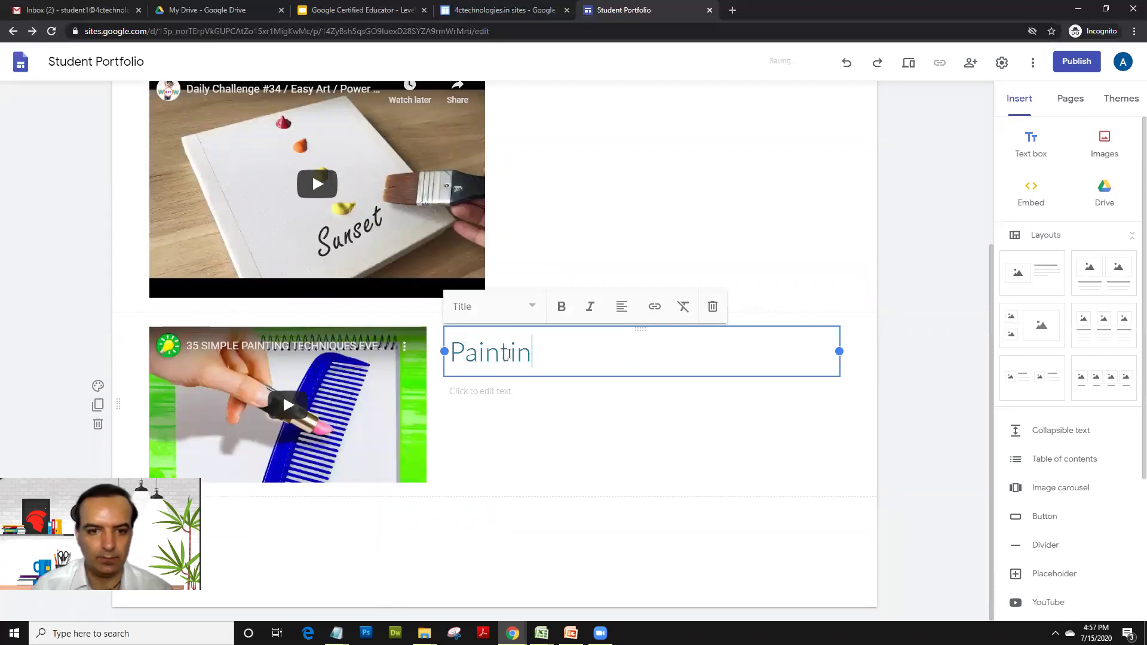
left_click(496, 391)
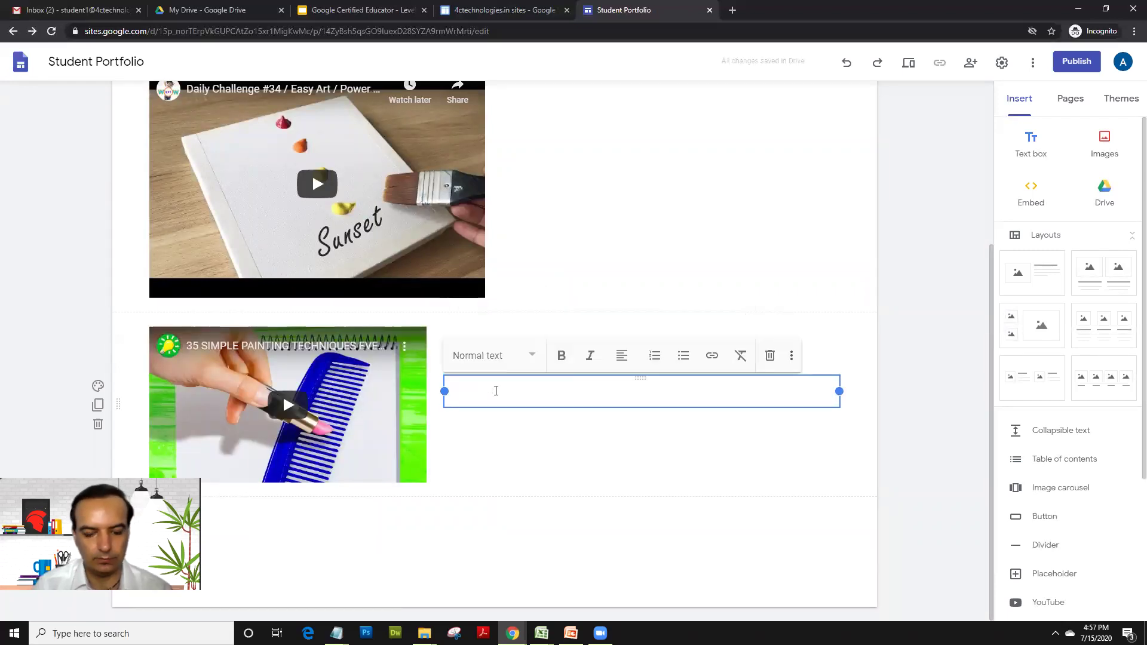
type("I Just love ")
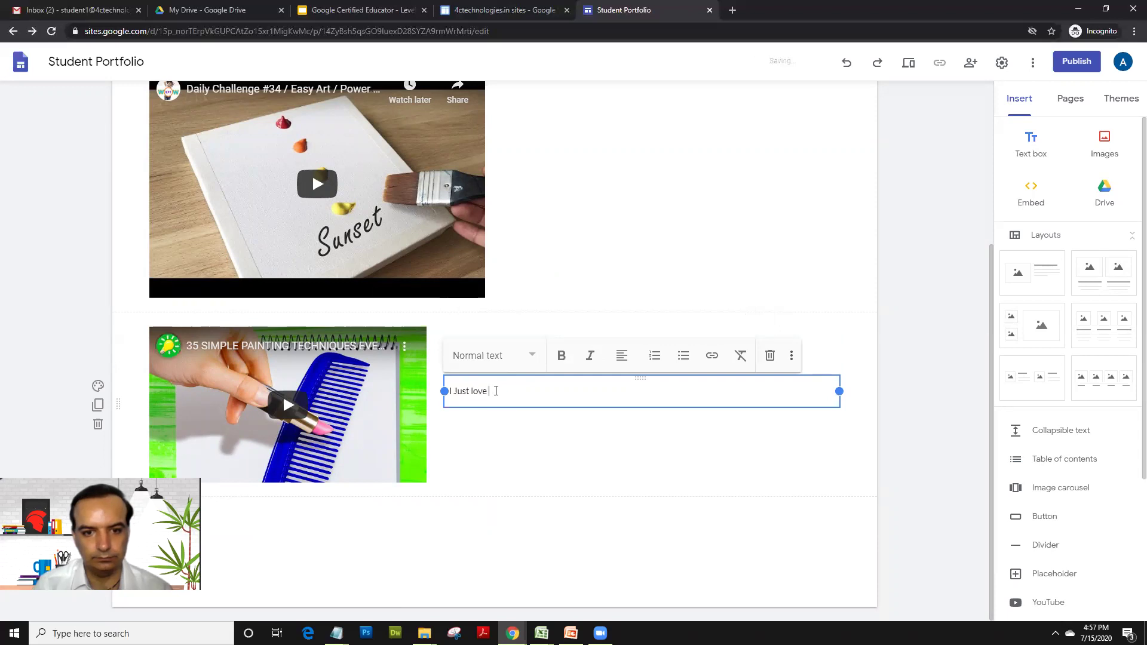
type("to pain")
key("ctrl+a")
type("I")
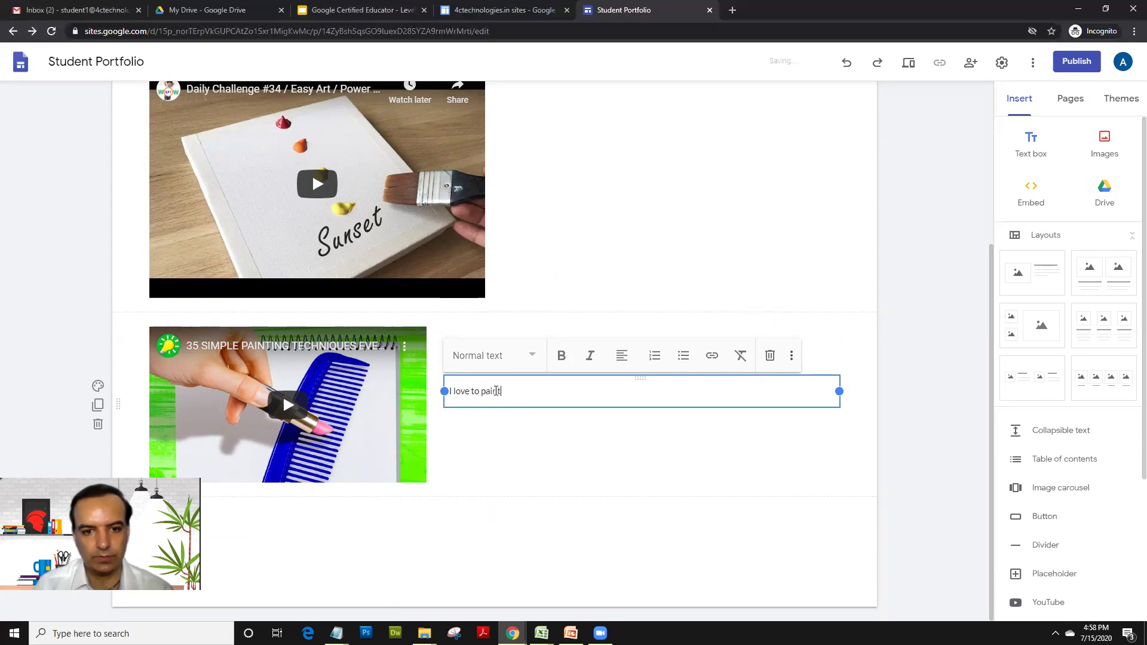
left_click(671, 486)
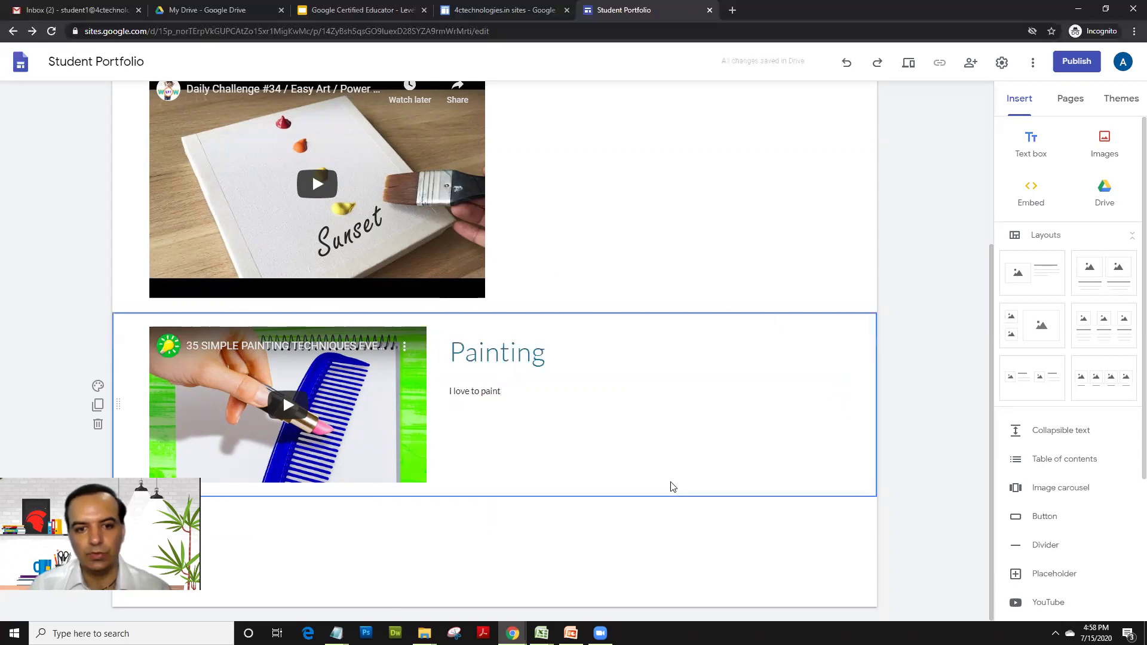
scroll(673, 487, "up", 3)
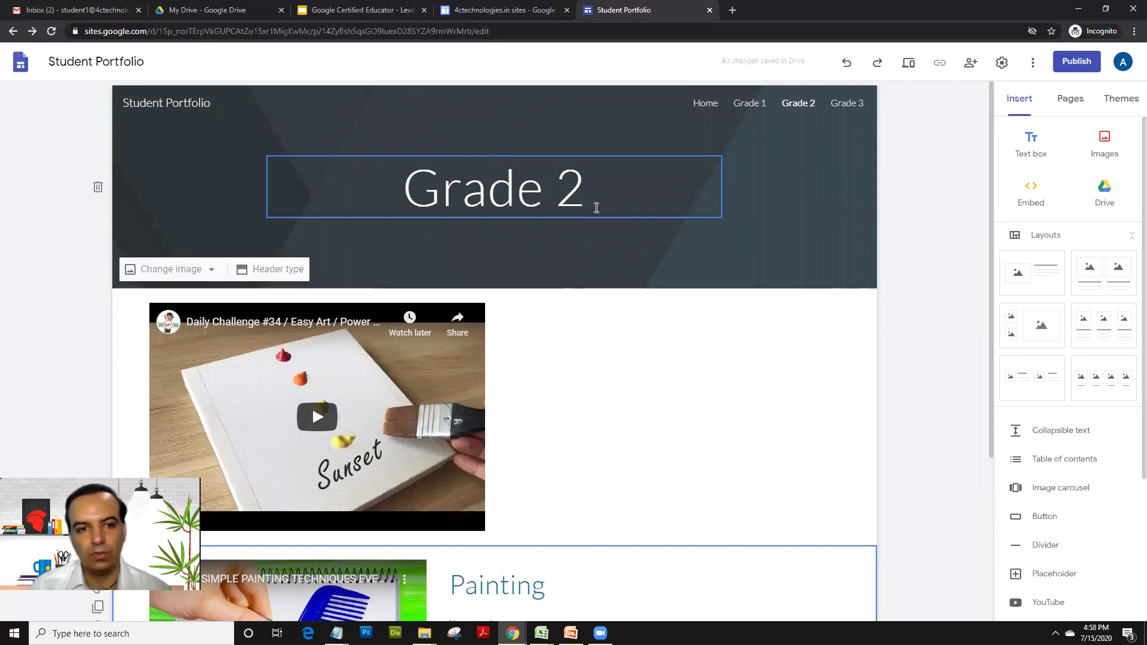
Replace the Home page header image with the laptop-and-coffee photo from the gallery
left_click(705, 102)
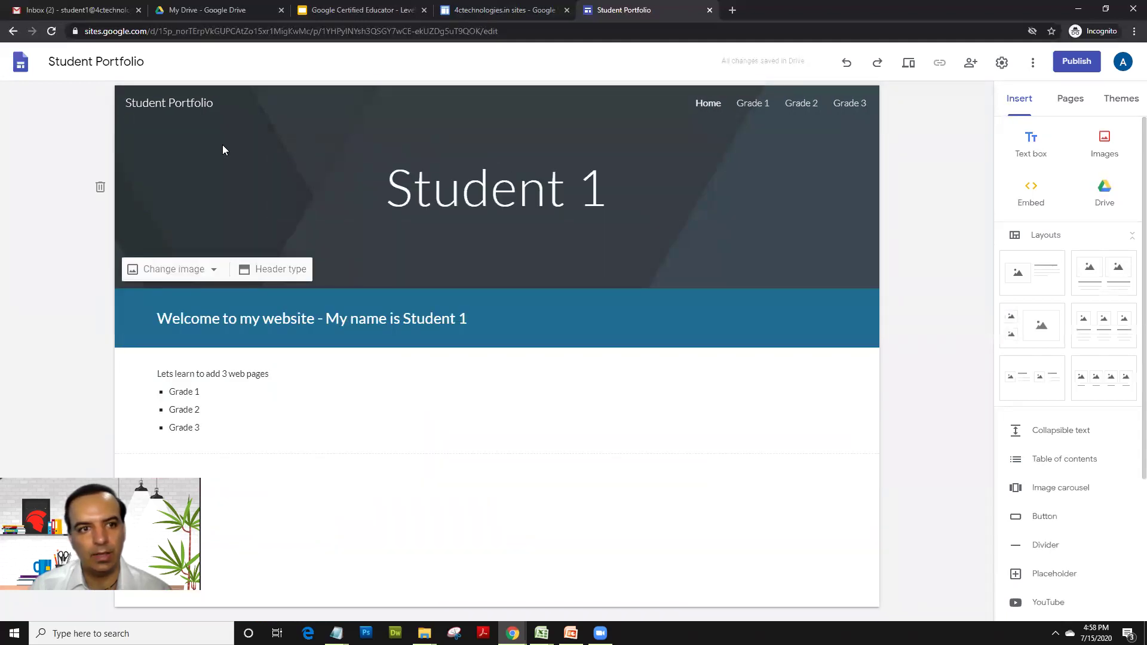
left_click(166, 272)
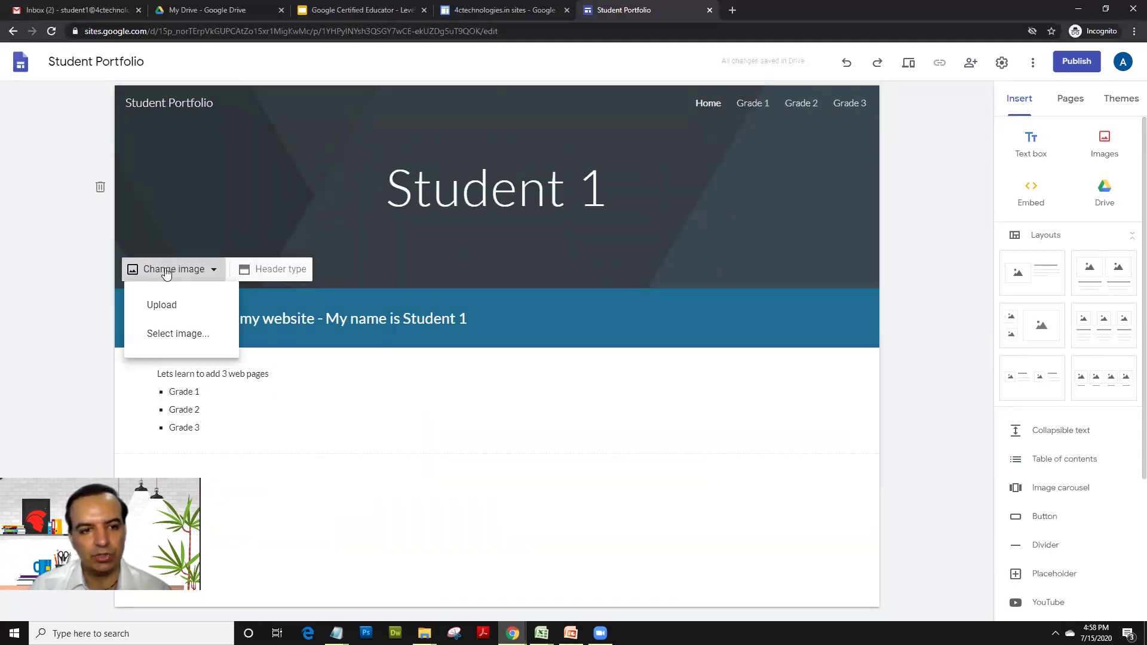
left_click(167, 333)
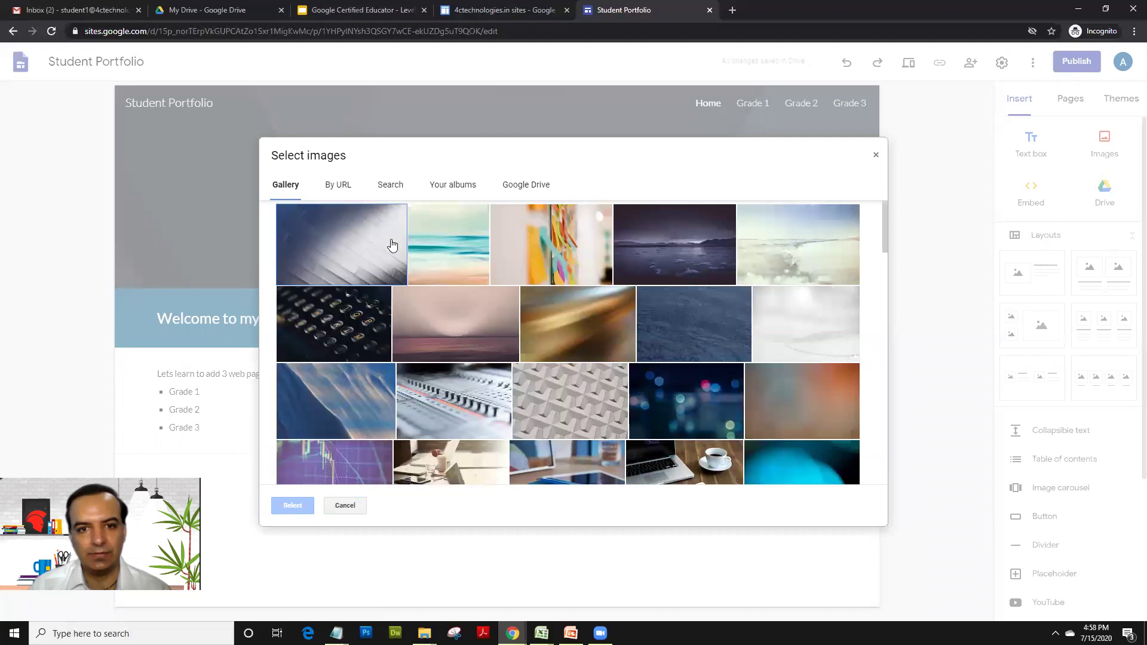
left_click(547, 265)
scroll(539, 355, "down", 3)
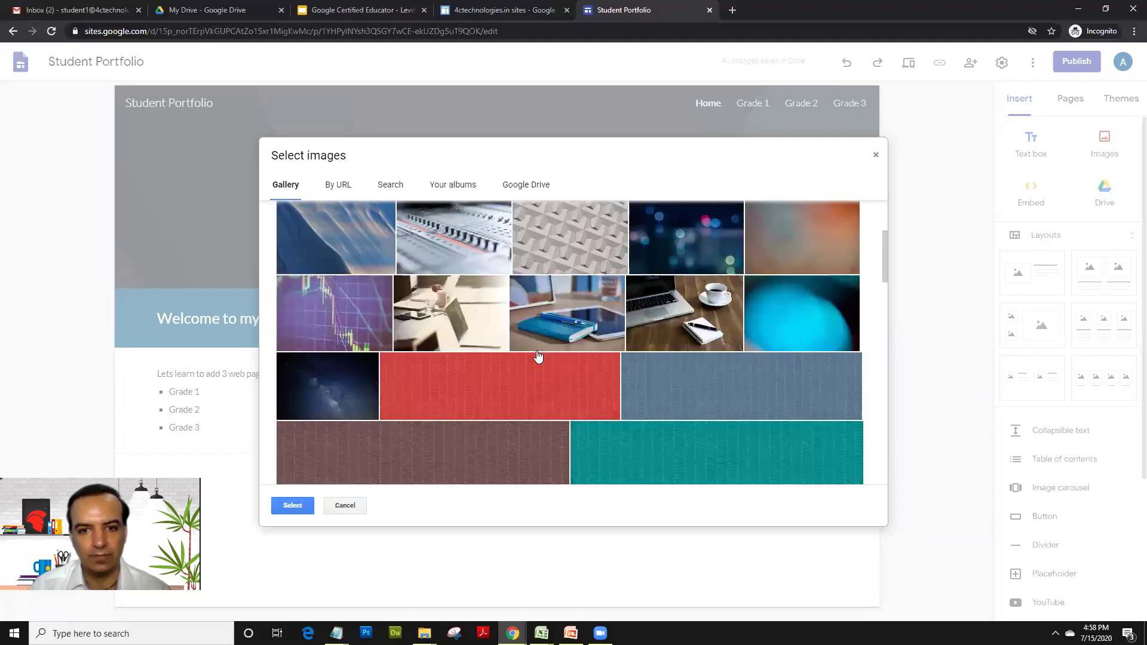
left_click(565, 317)
left_click(744, 295)
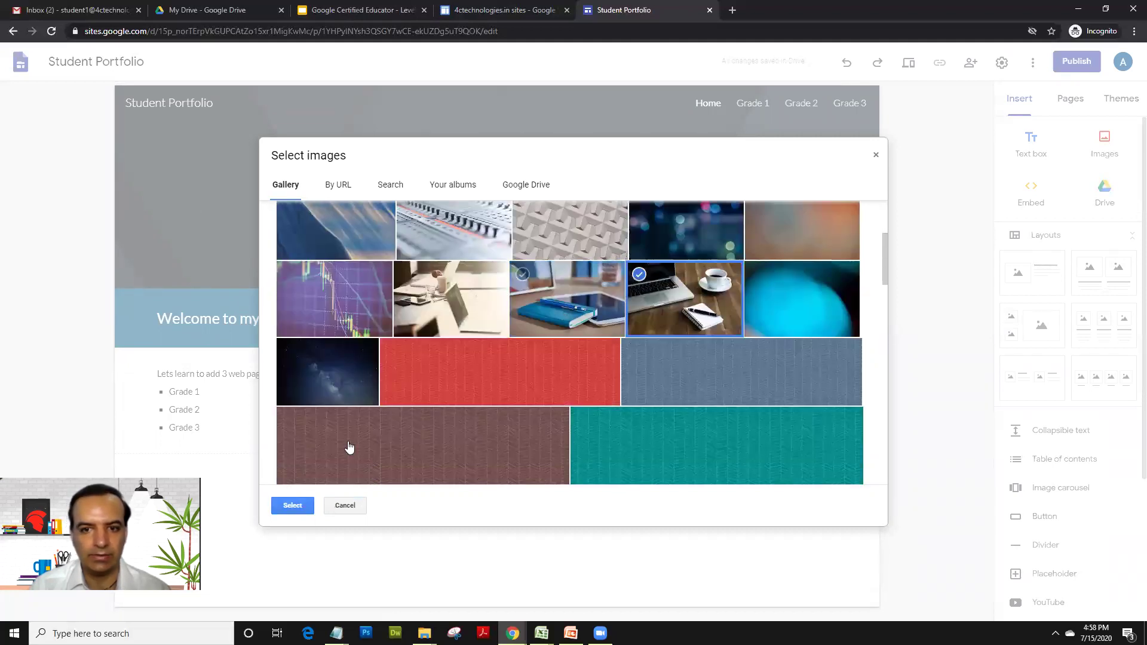
left_click(280, 505)
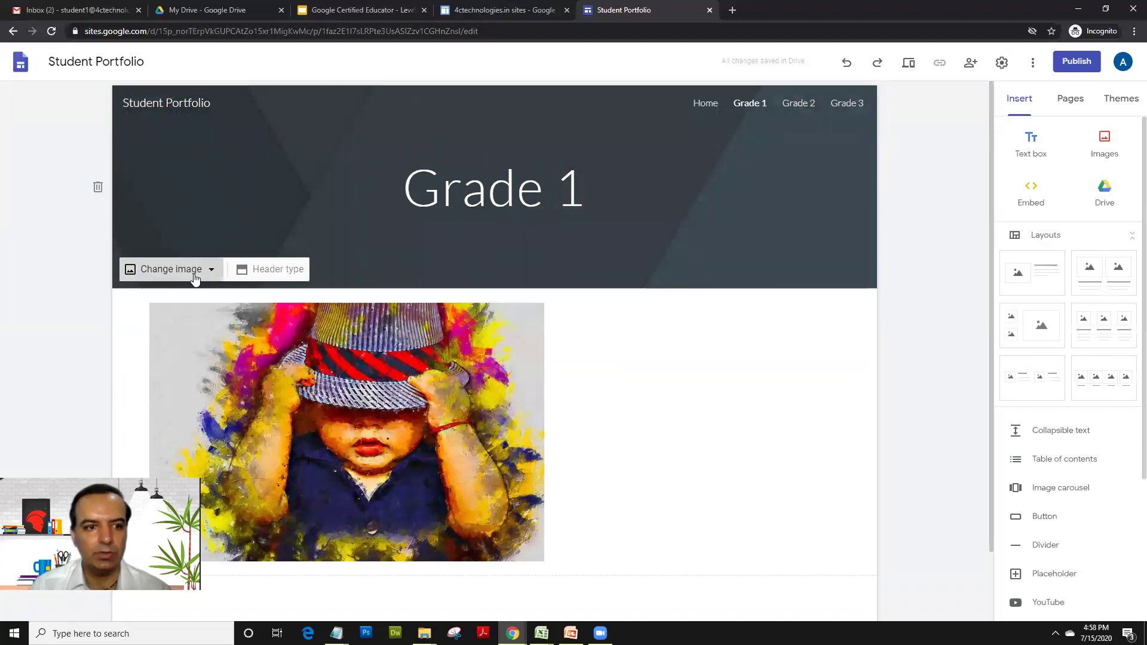
Set the Grade 1 header background to the misty beach-and-sea gallery photo
left_click(195, 276)
left_click(177, 335)
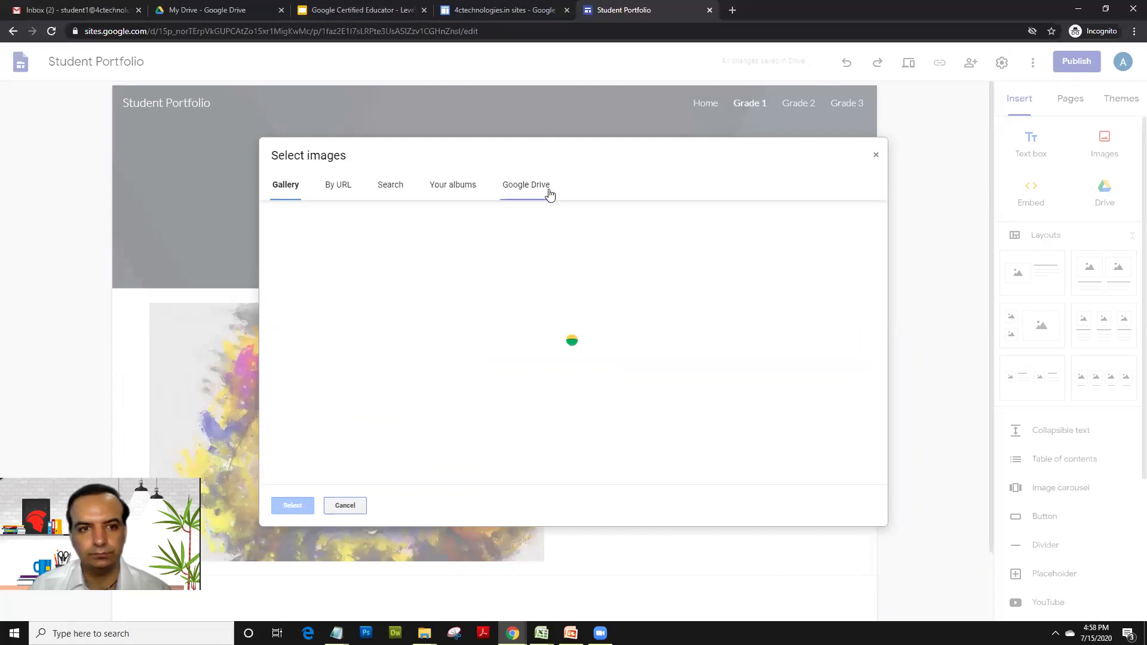
left_click(788, 272)
left_click(283, 512)
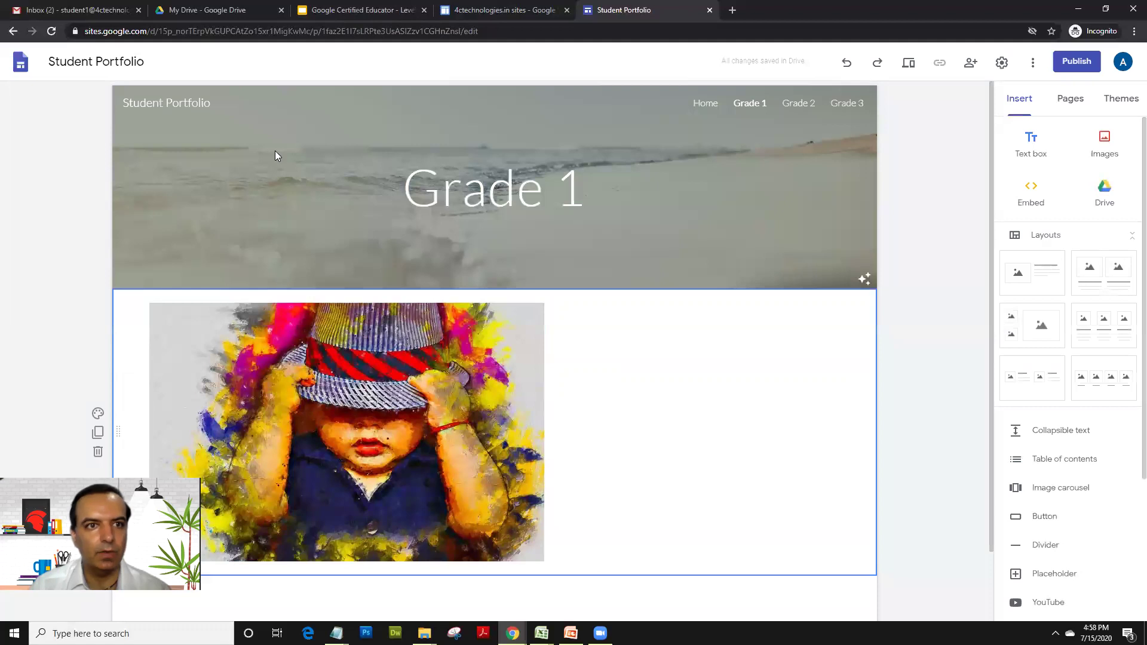
left_click(338, 13)
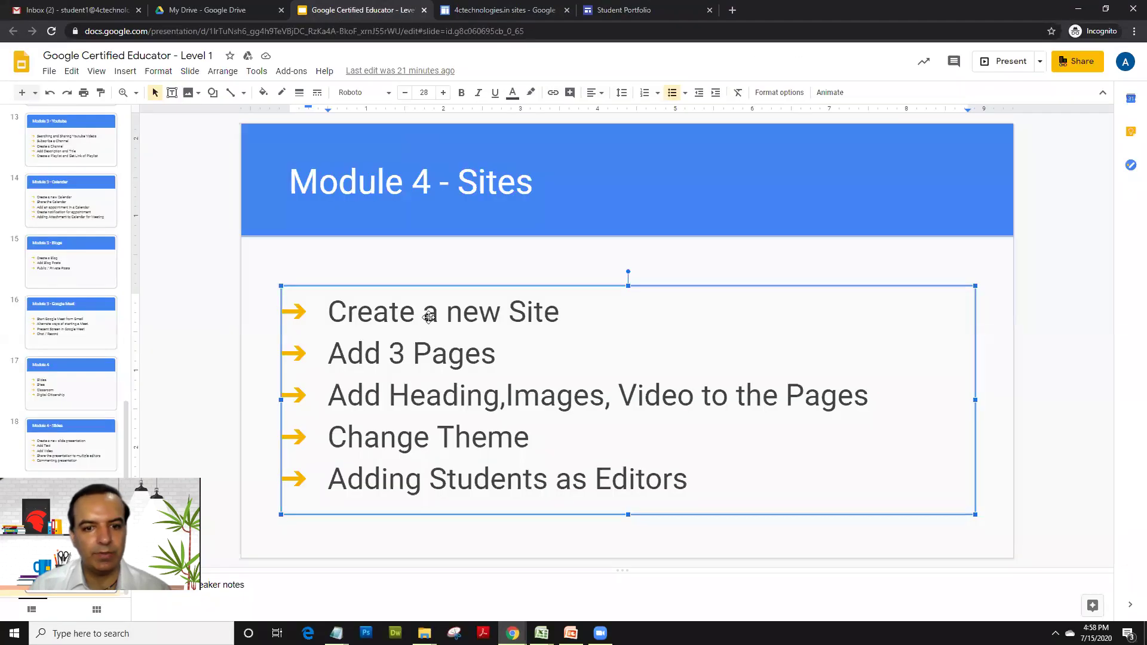
left_click(431, 383)
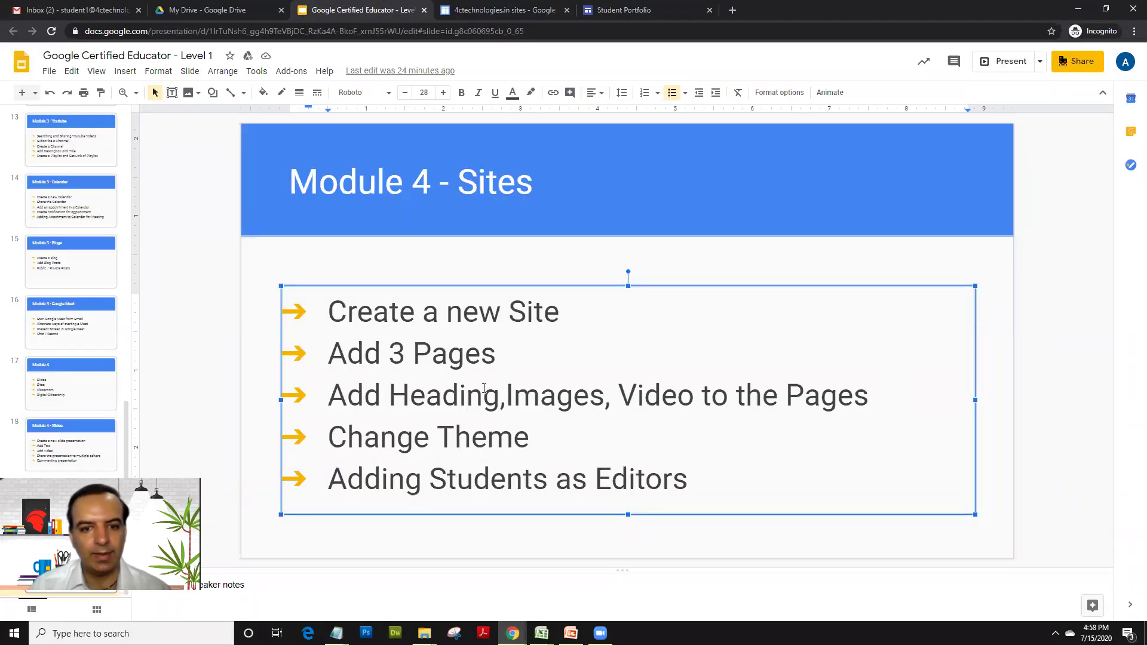
left_click(536, 389)
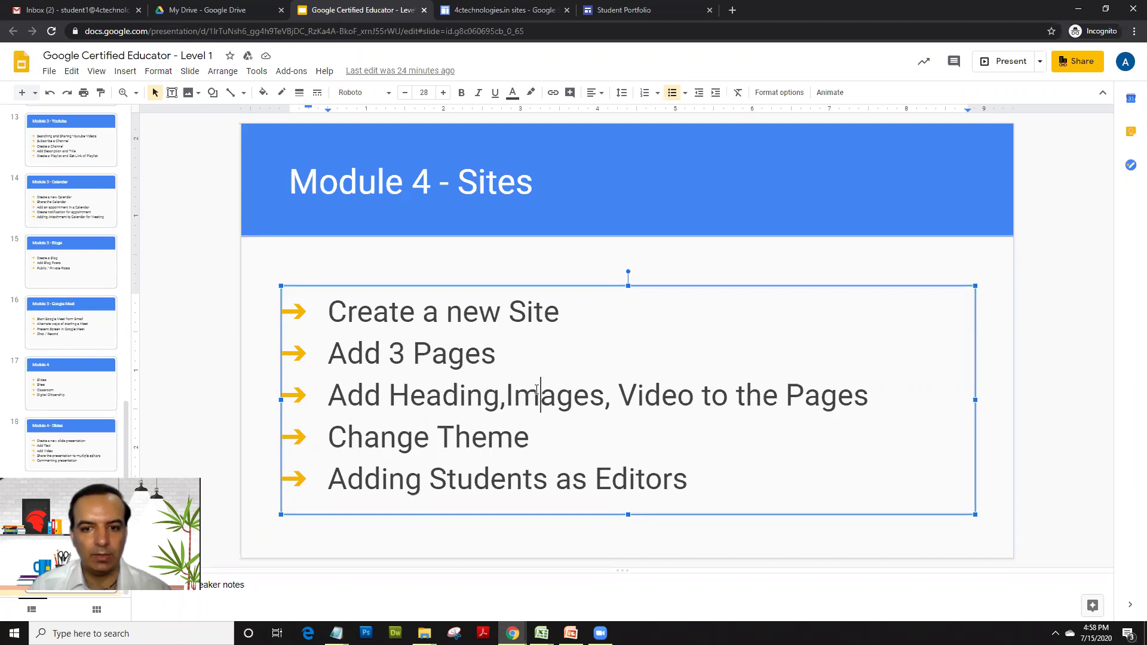
left_click(643, 388)
left_click(413, 352)
left_click_drag(328, 436, 527, 430)
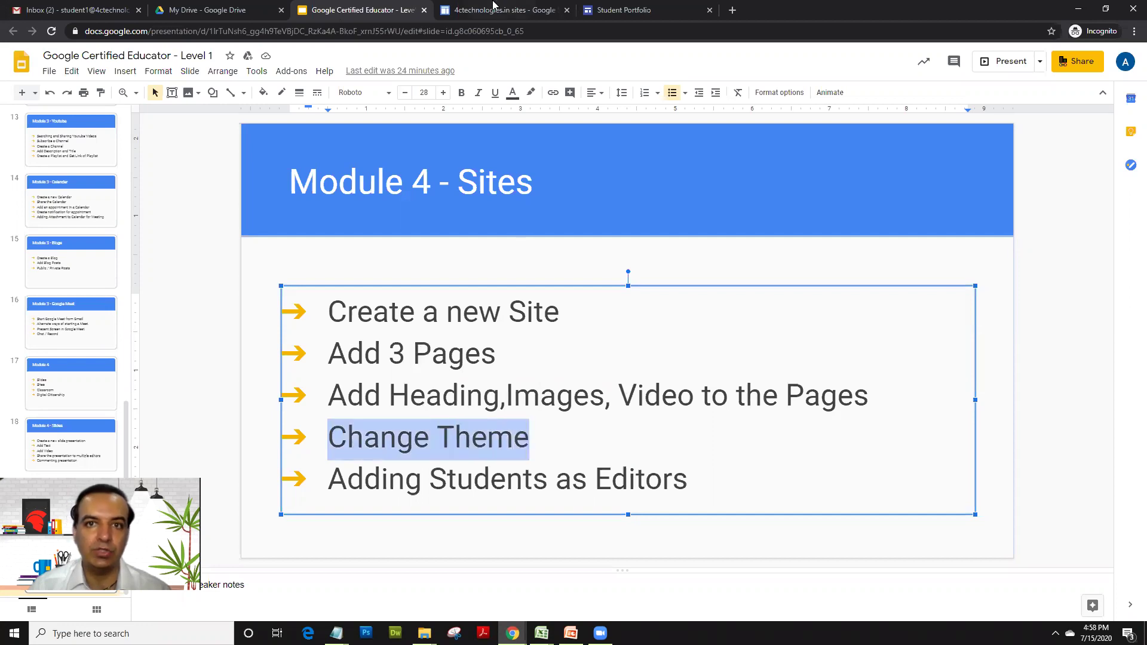
left_click(609, 10)
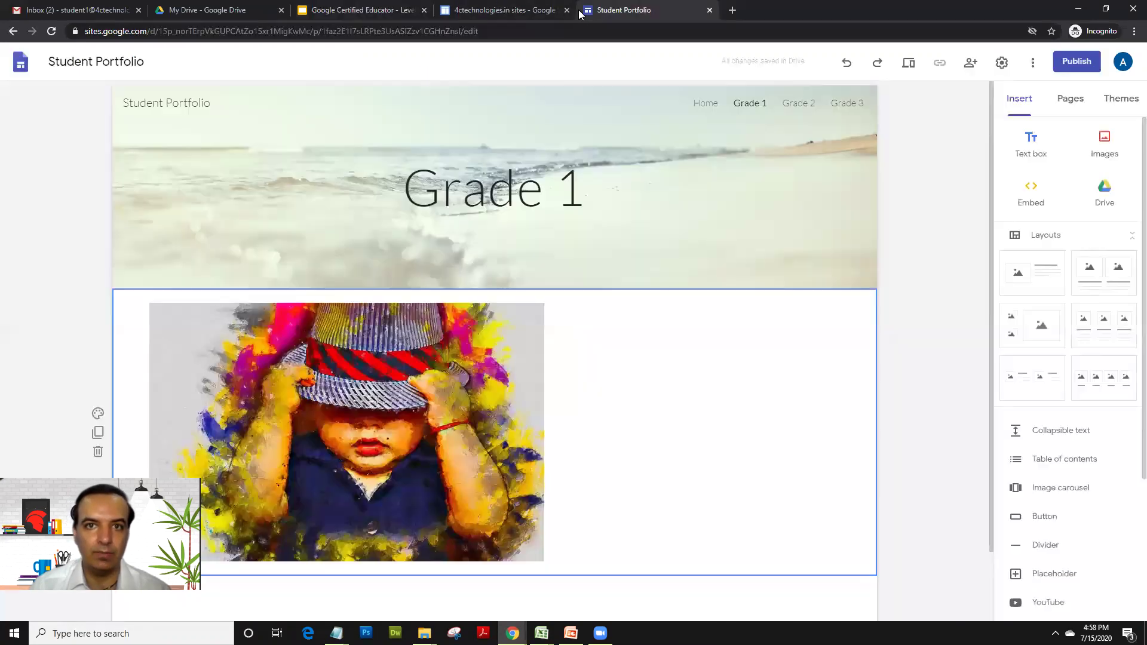
Apply the Diplomat theme and check it on Grade 1, Grade 2, Grade 3 and Home
left_click(705, 105)
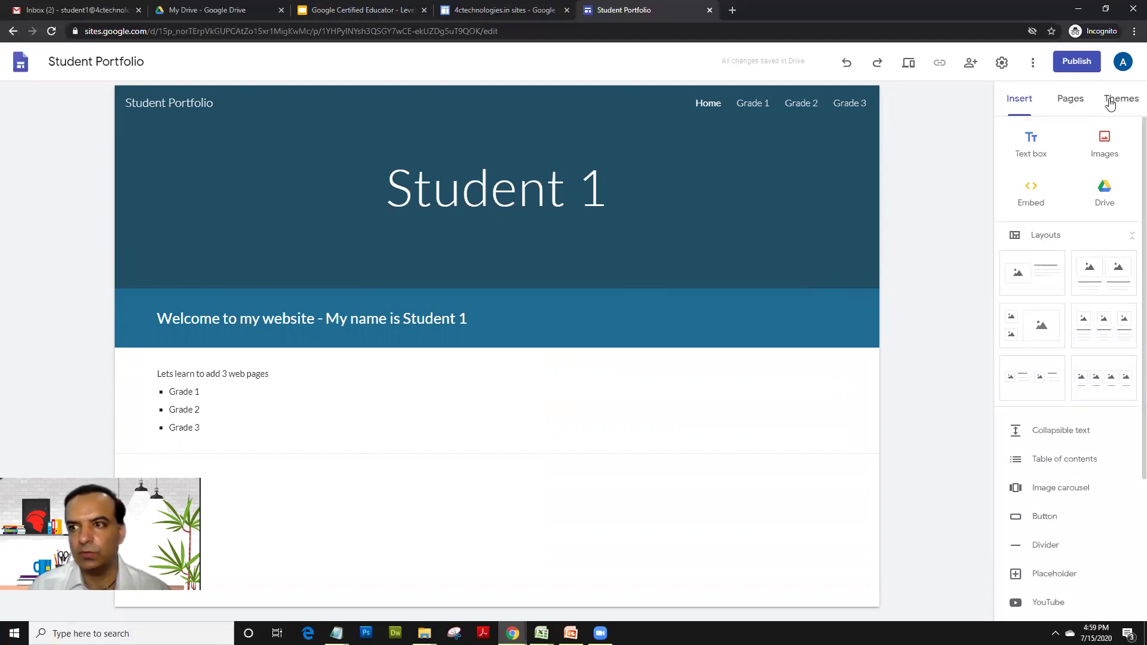
left_click(1110, 103)
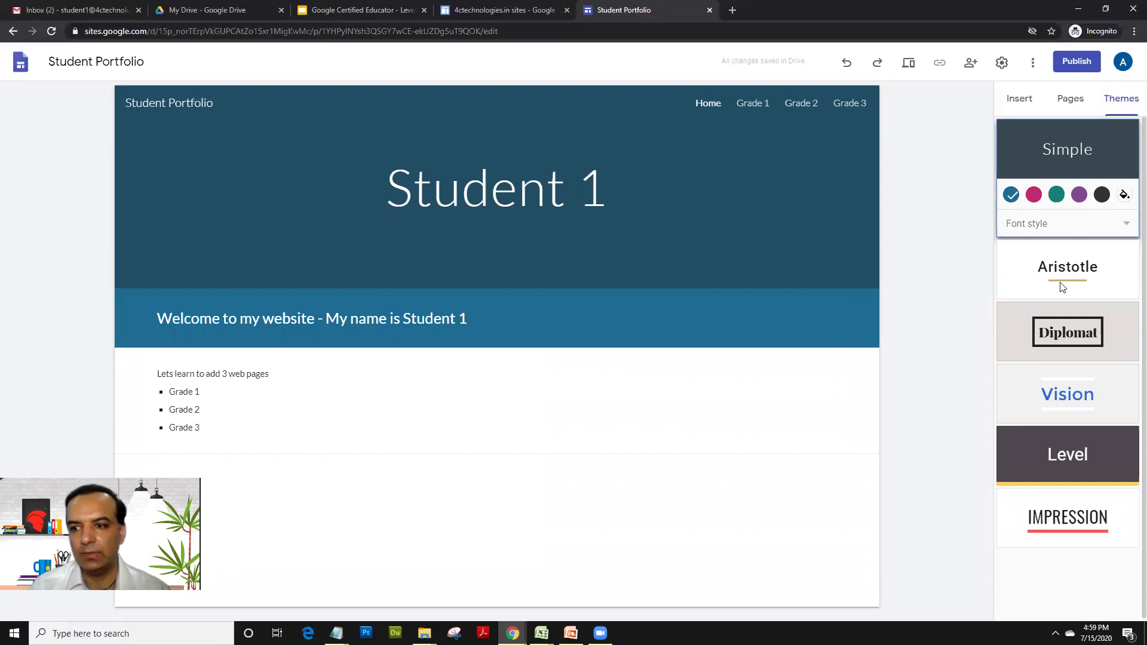
left_click(1079, 328)
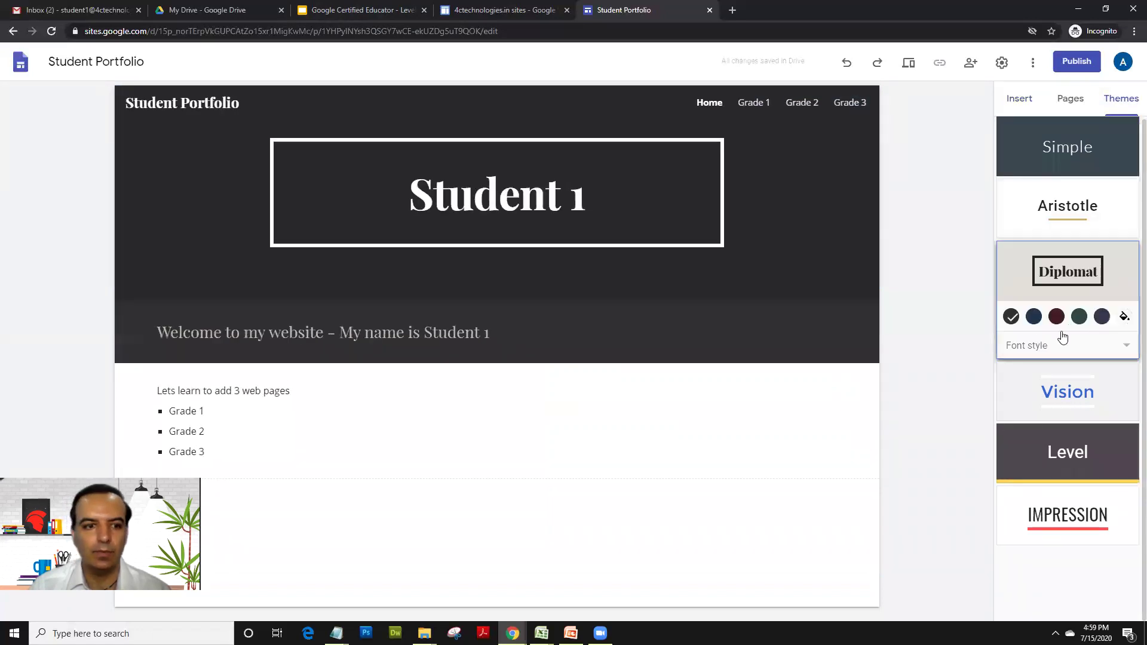
left_click(754, 105)
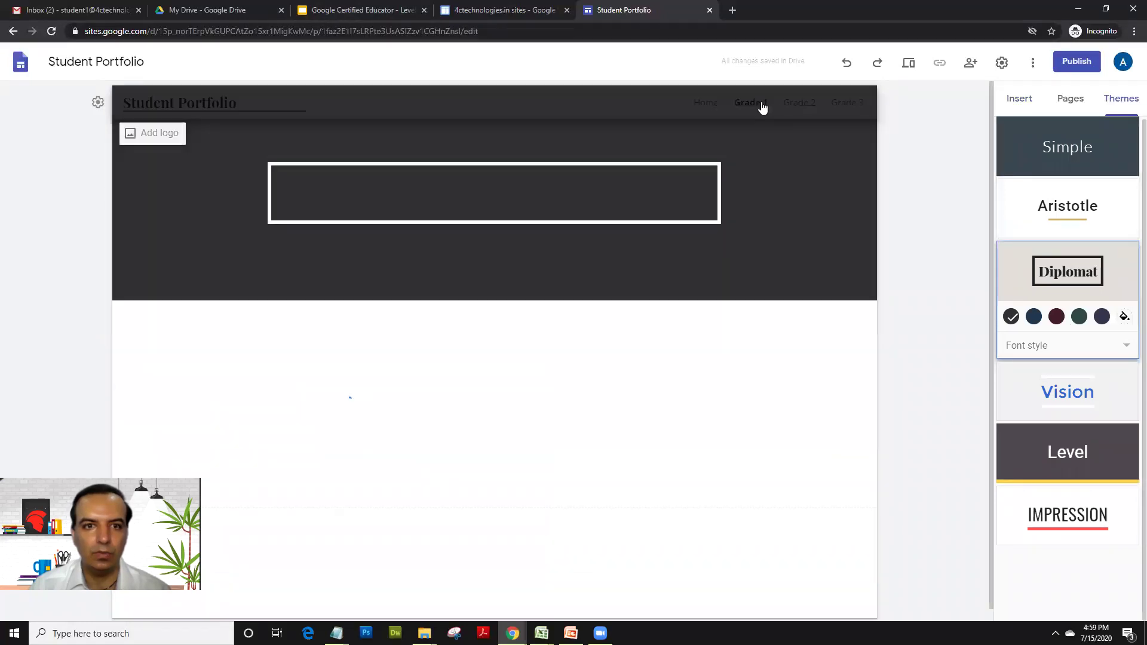
left_click(796, 105)
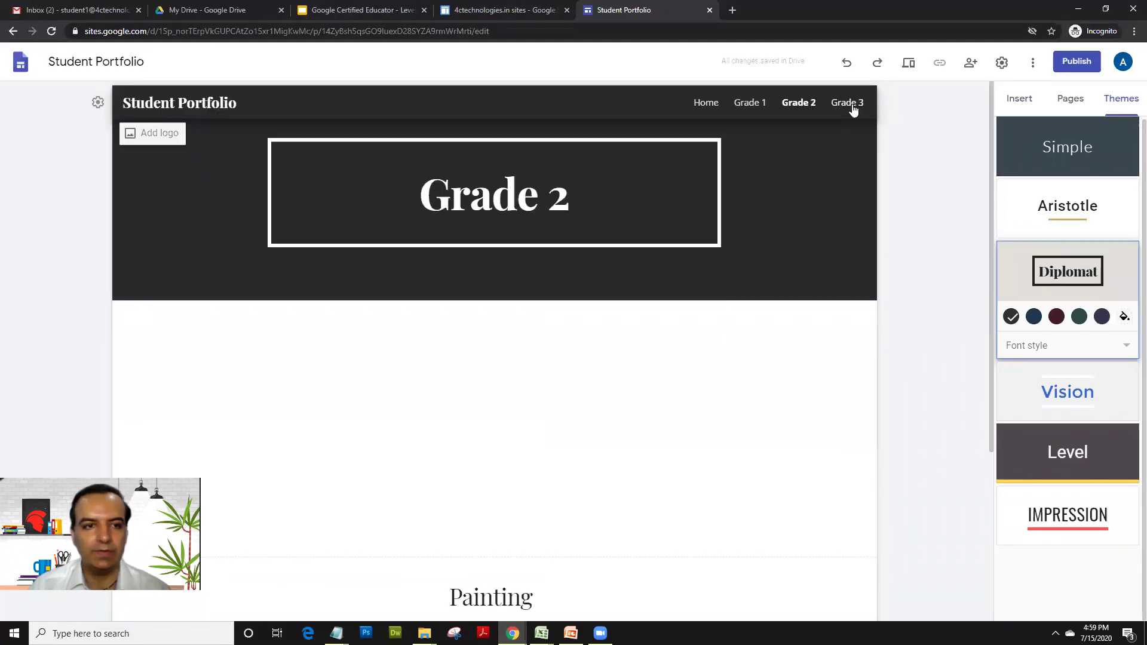
left_click(852, 107)
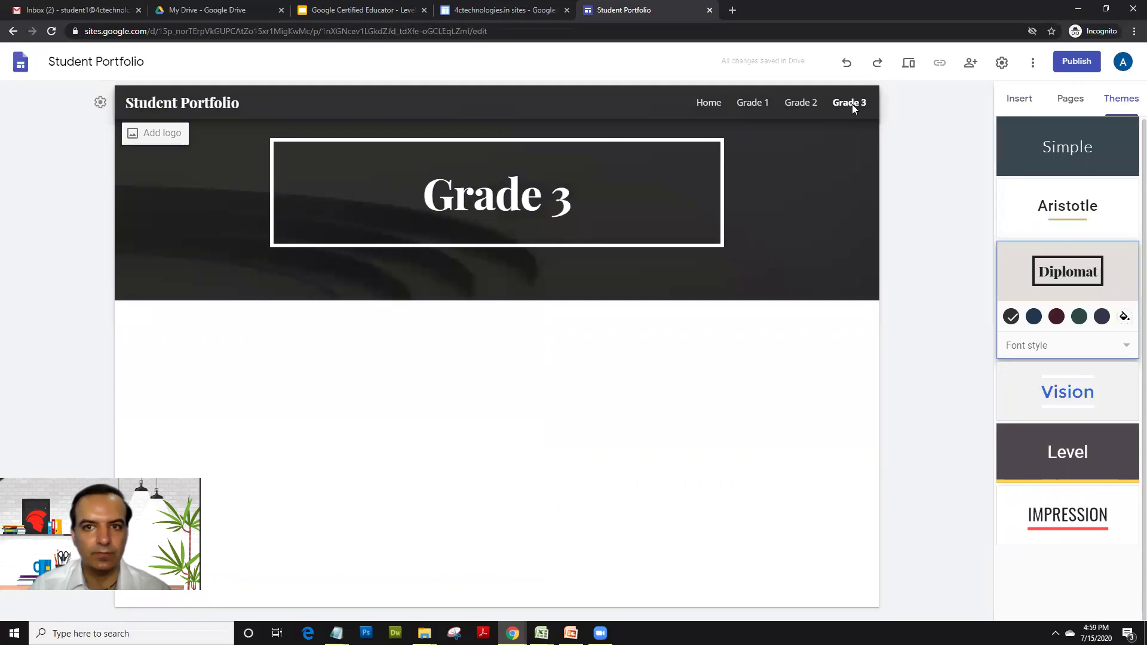
left_click(700, 108)
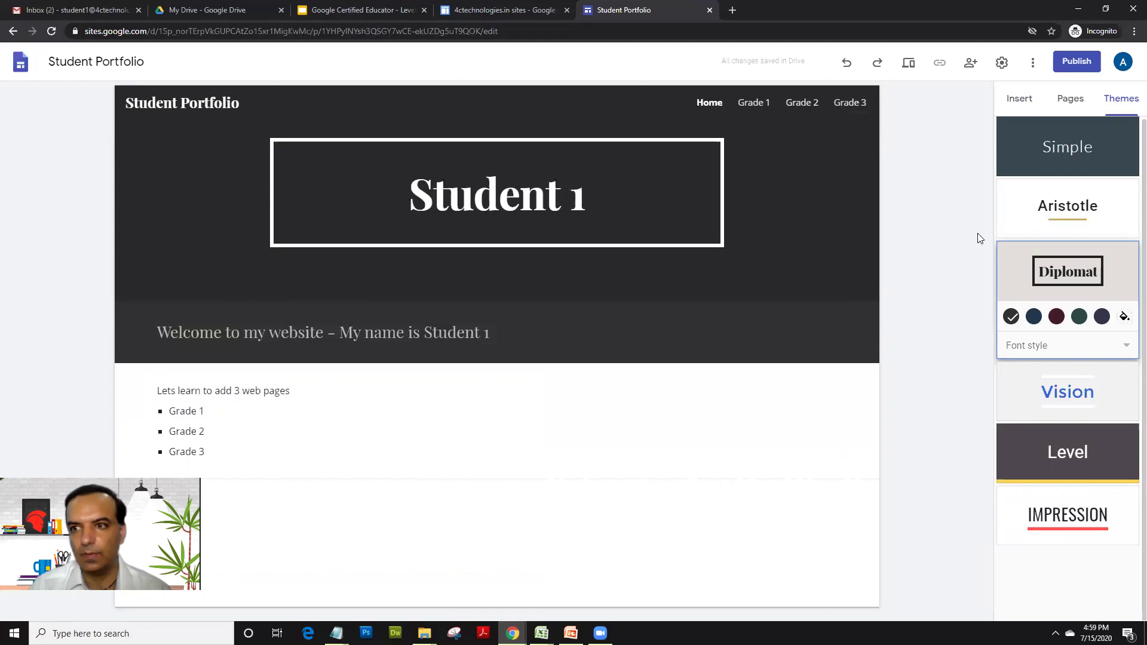
left_click(1024, 101)
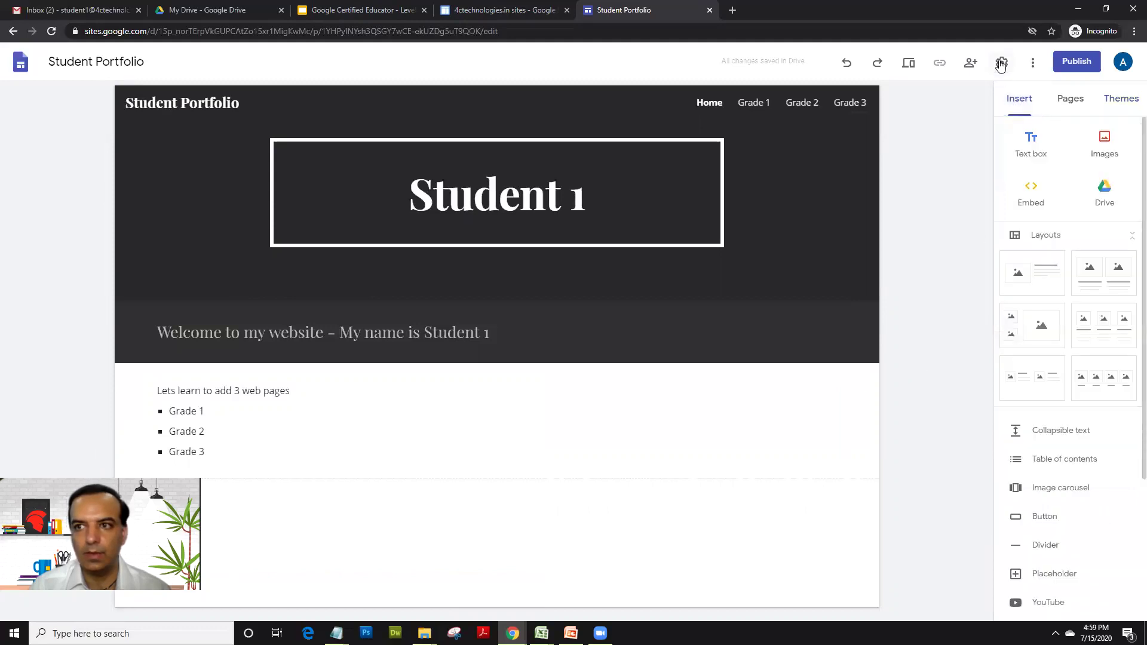
left_click(908, 67)
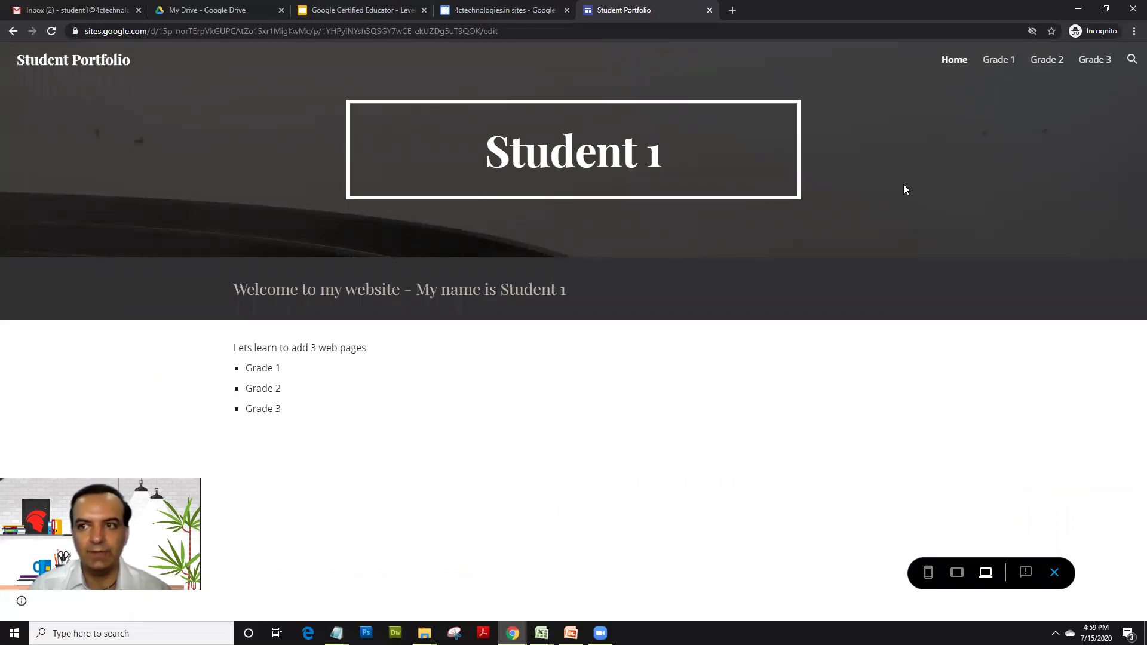
left_click(995, 59)
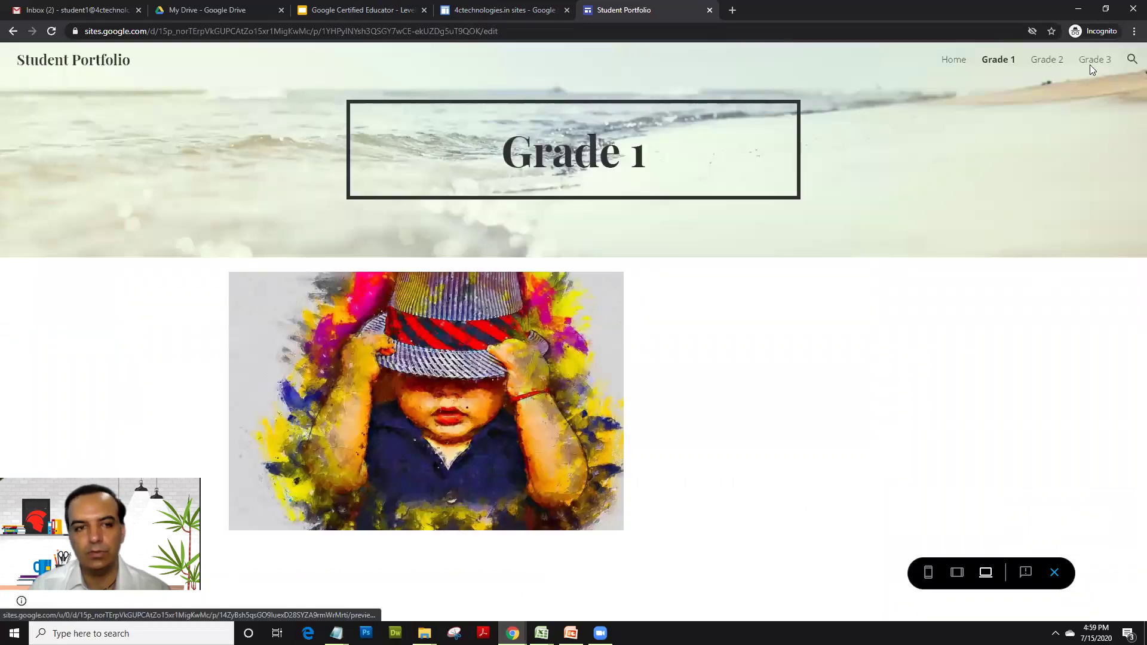
left_click(1090, 65)
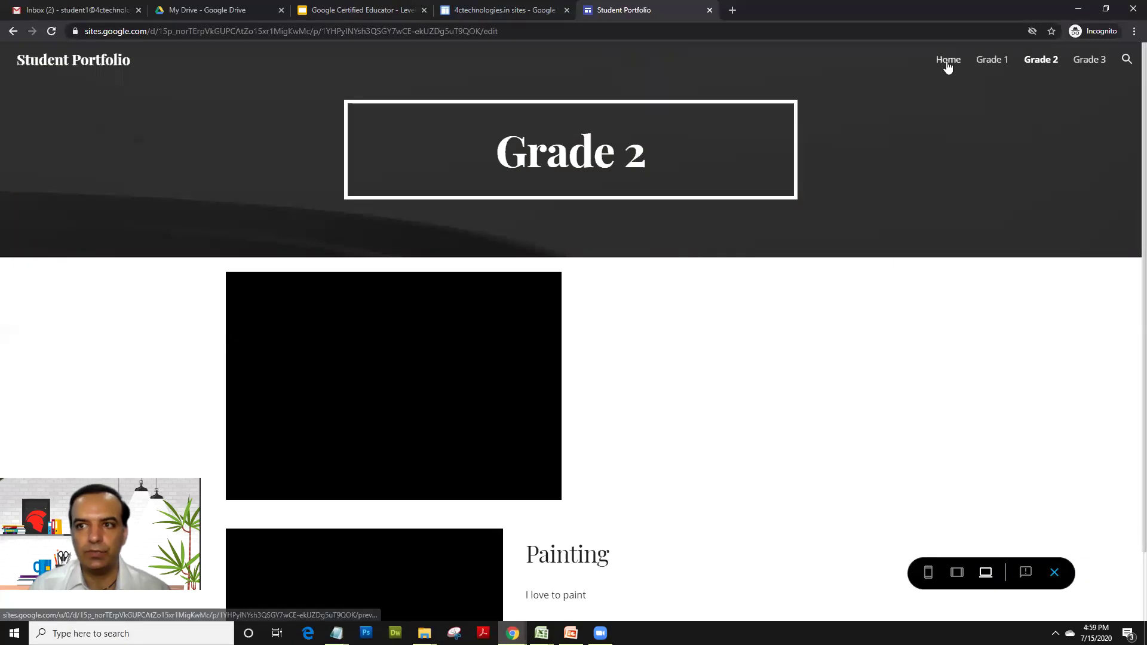
left_click(946, 62)
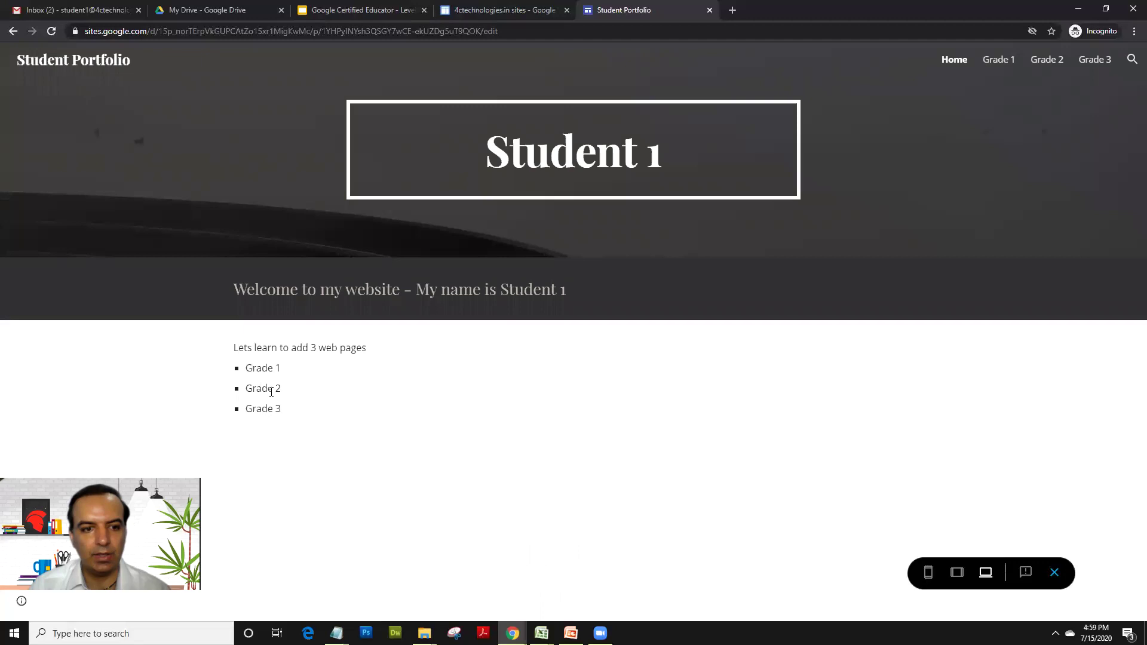
left_click_drag(257, 368, 281, 389)
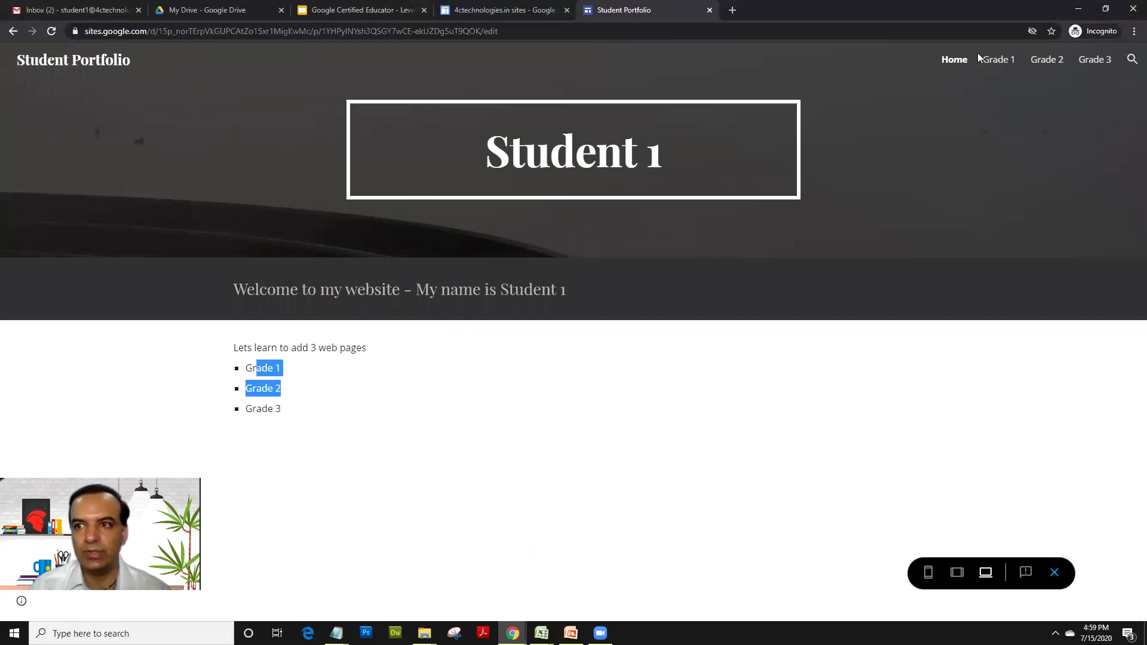
left_click(12, 32)
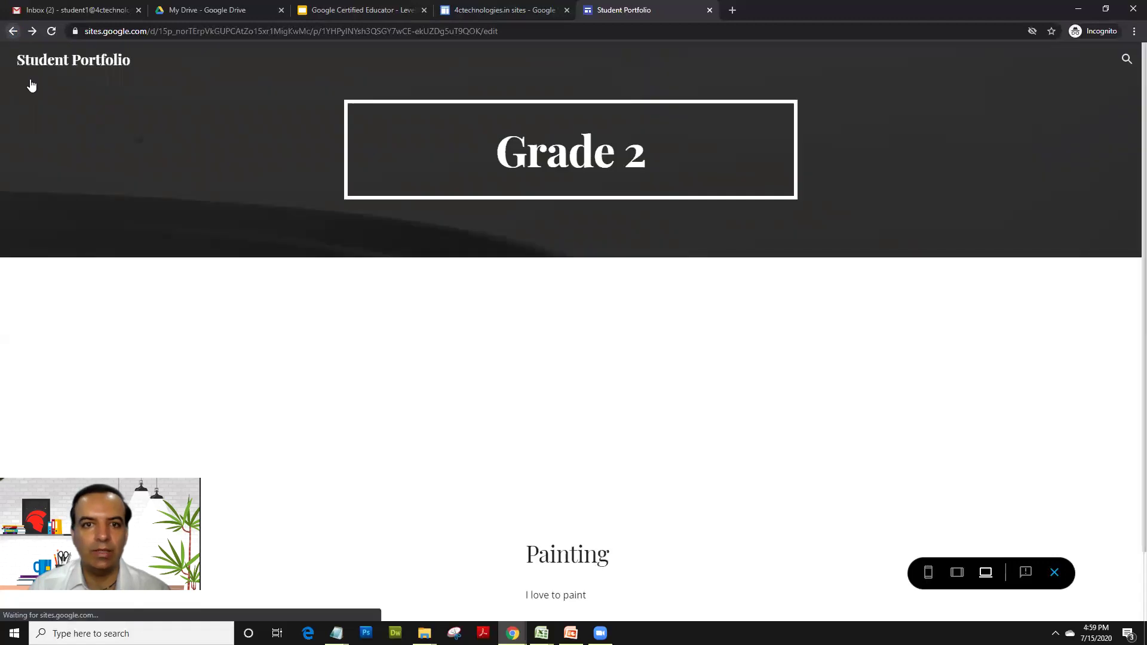
left_click(13, 32)
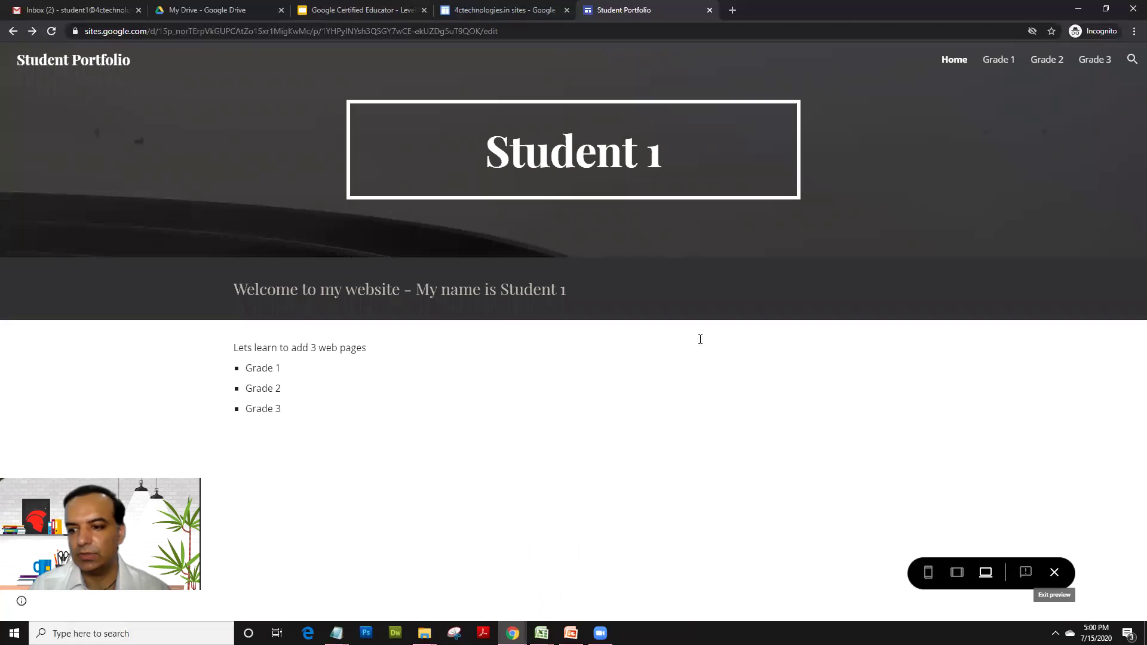
Back in the editor, link the Home page's Grade 1 bullet to the Grade 1 page
key("Escape")
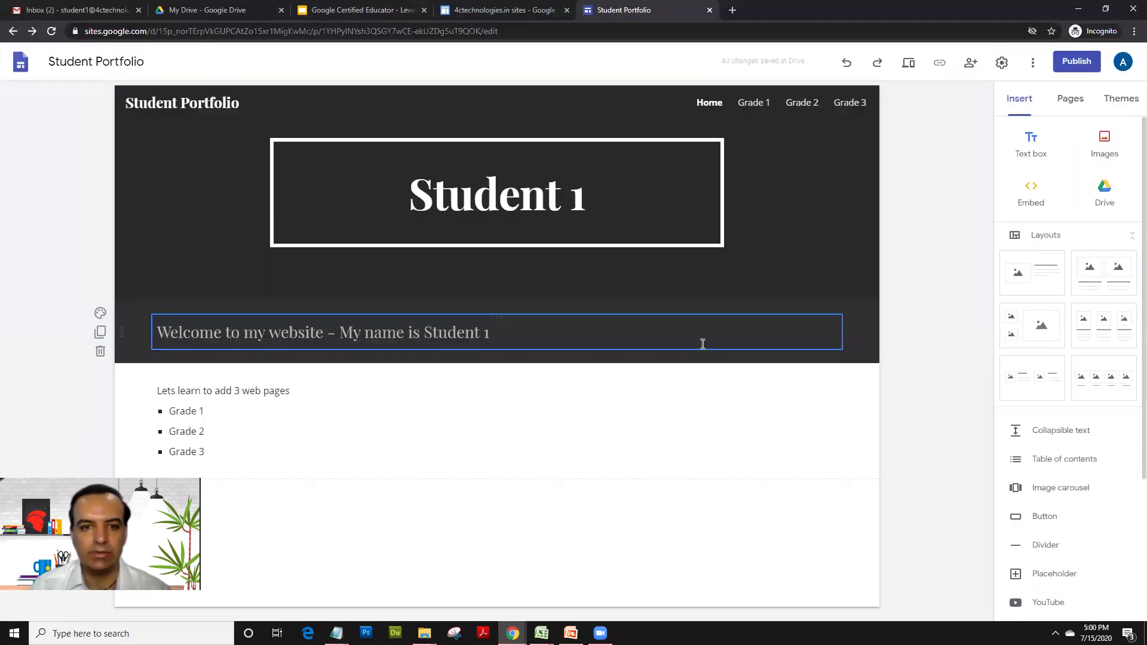
left_click(208, 411)
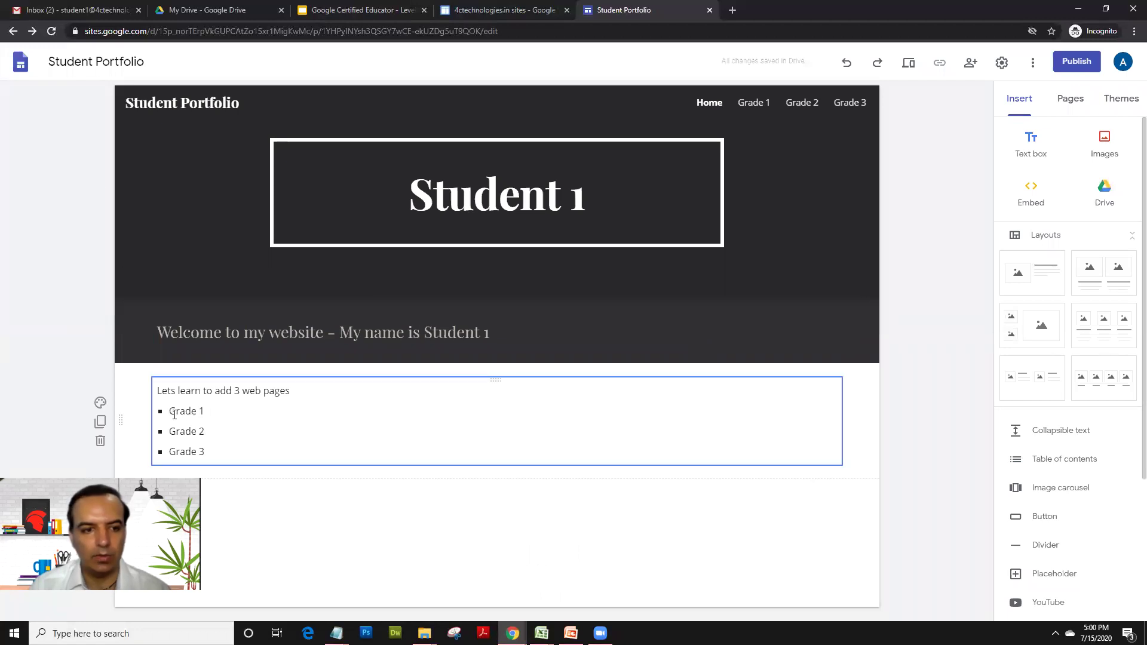
left_click_drag(168, 413, 205, 412)
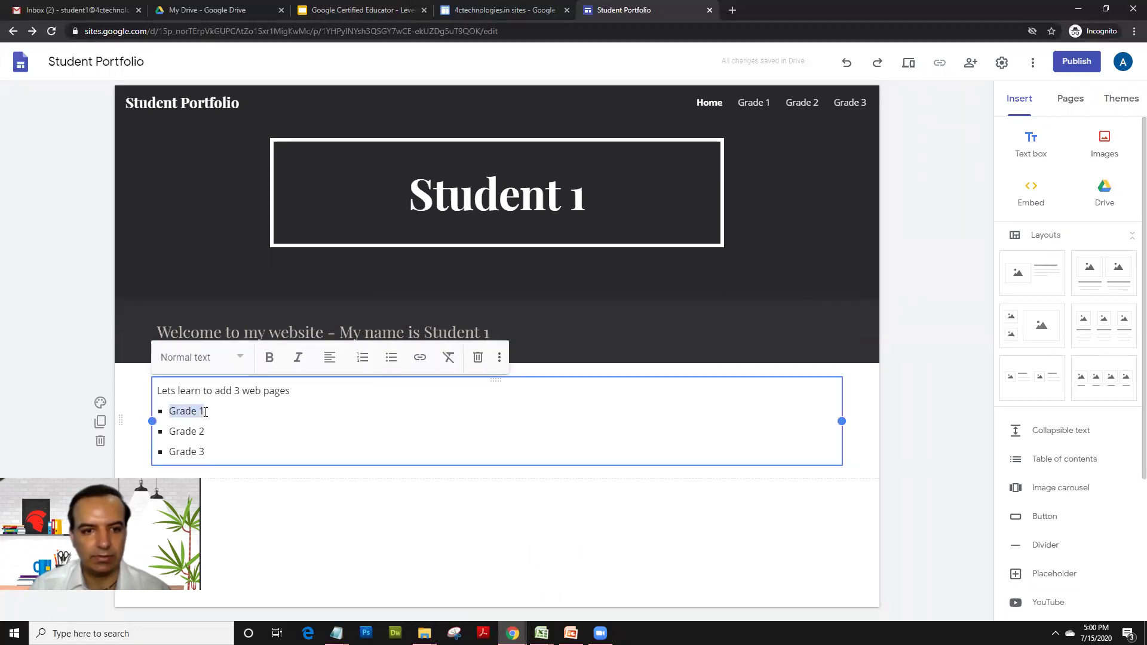
left_click(421, 357)
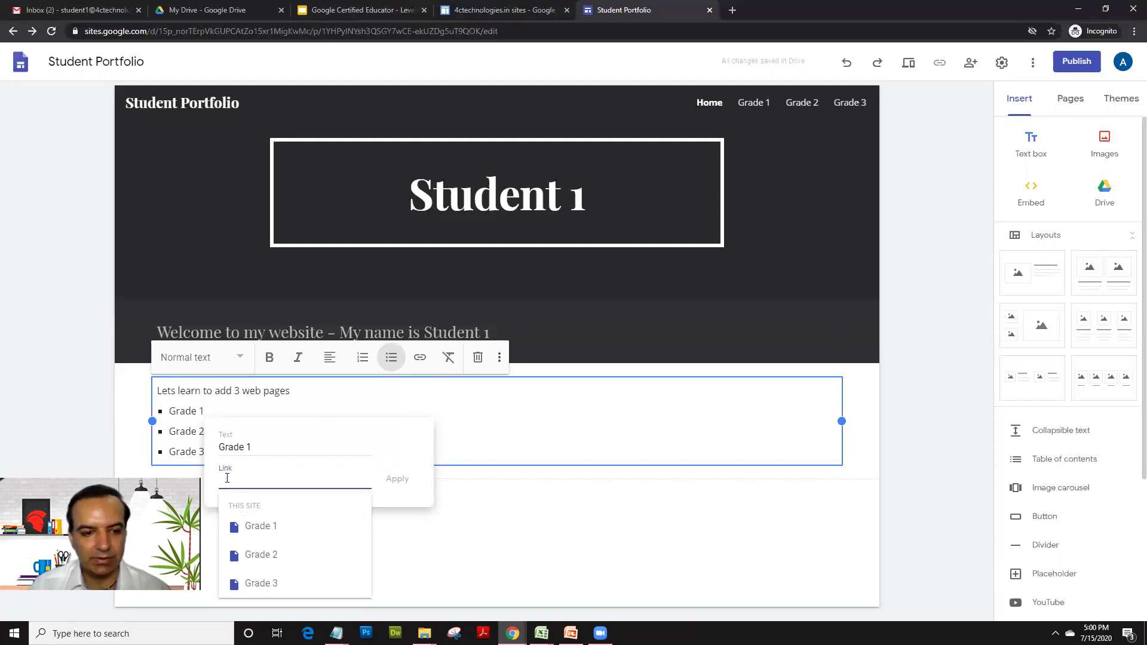
left_click(251, 532)
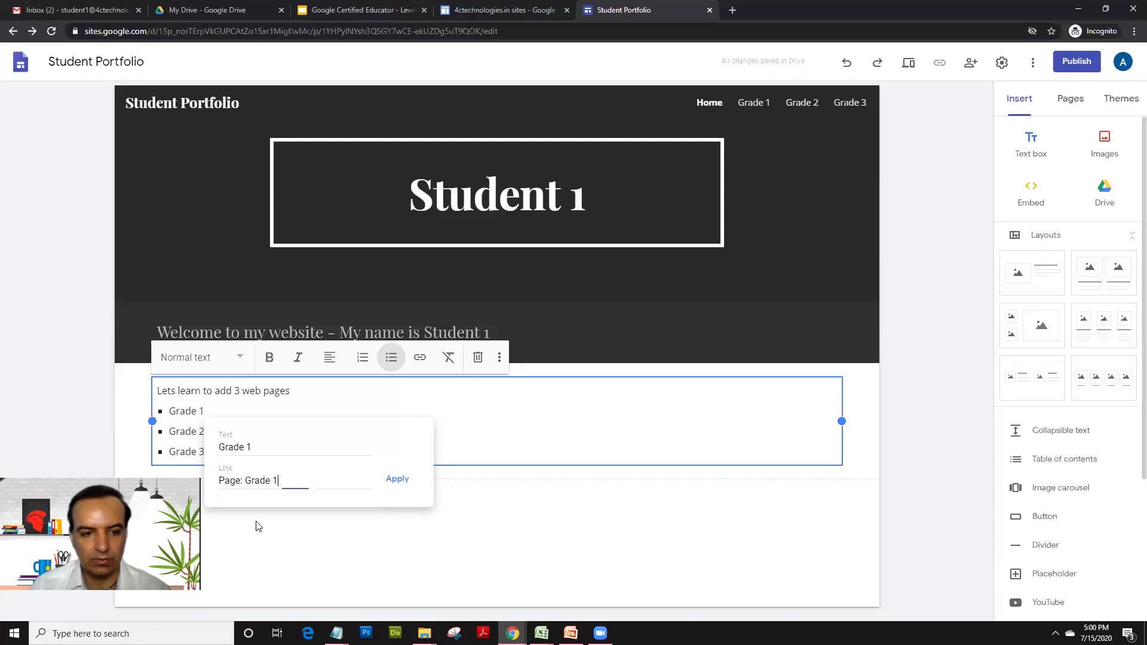
left_click(392, 481)
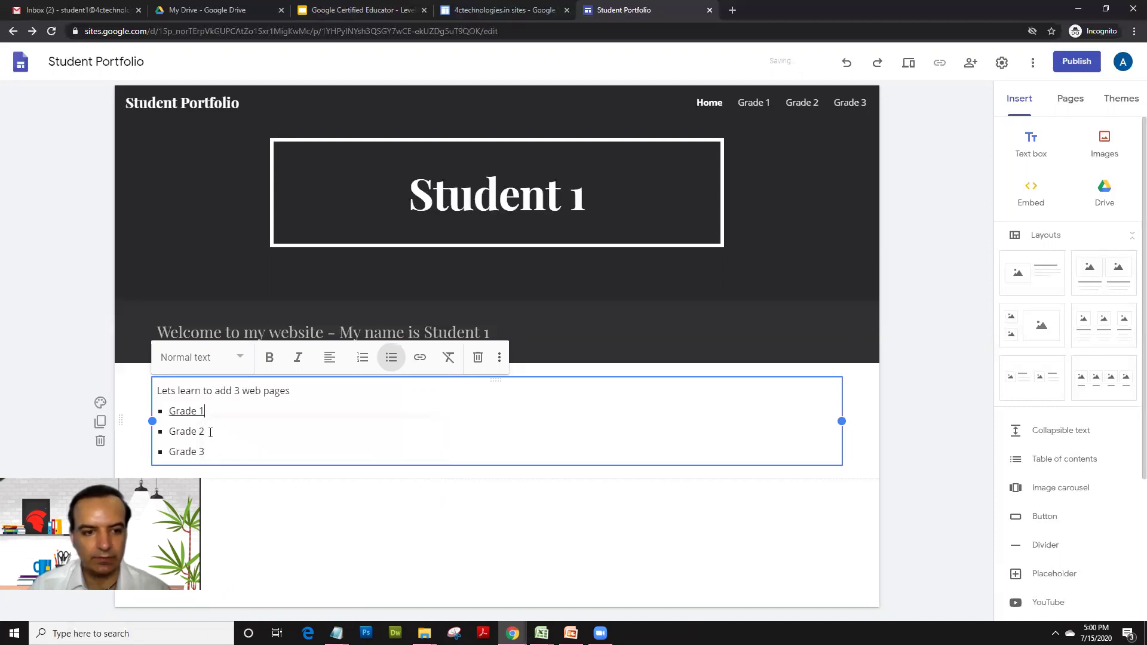
Link the Grade 2 and Grade 3 bullets to their matching site pages
left_click_drag(205, 432, 169, 432)
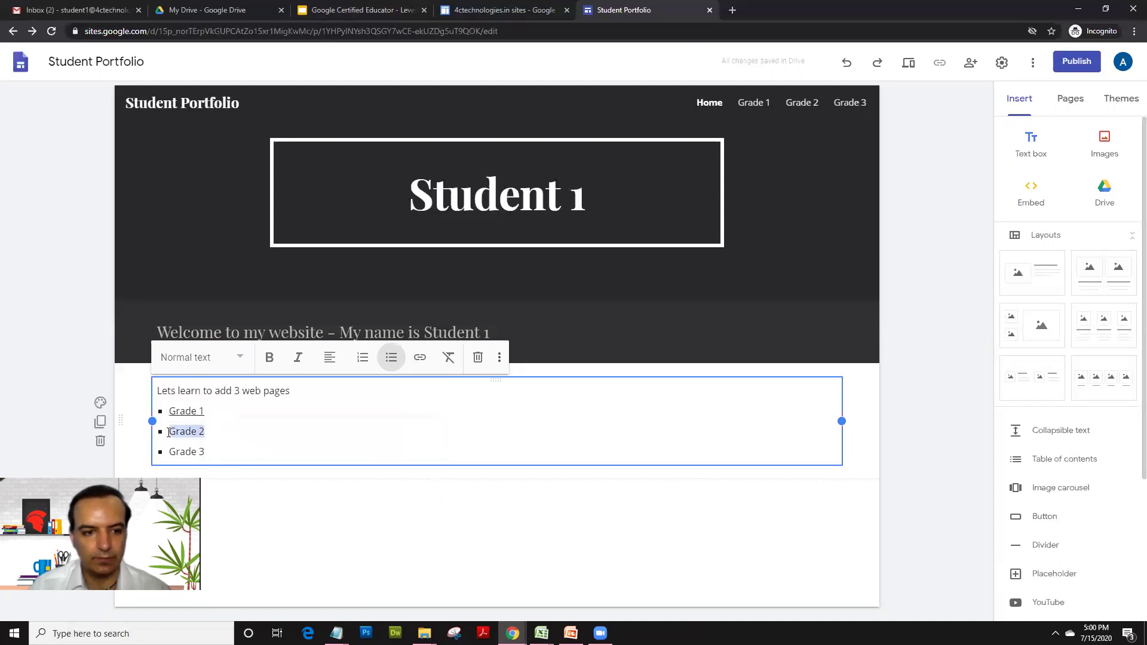
left_click(420, 357)
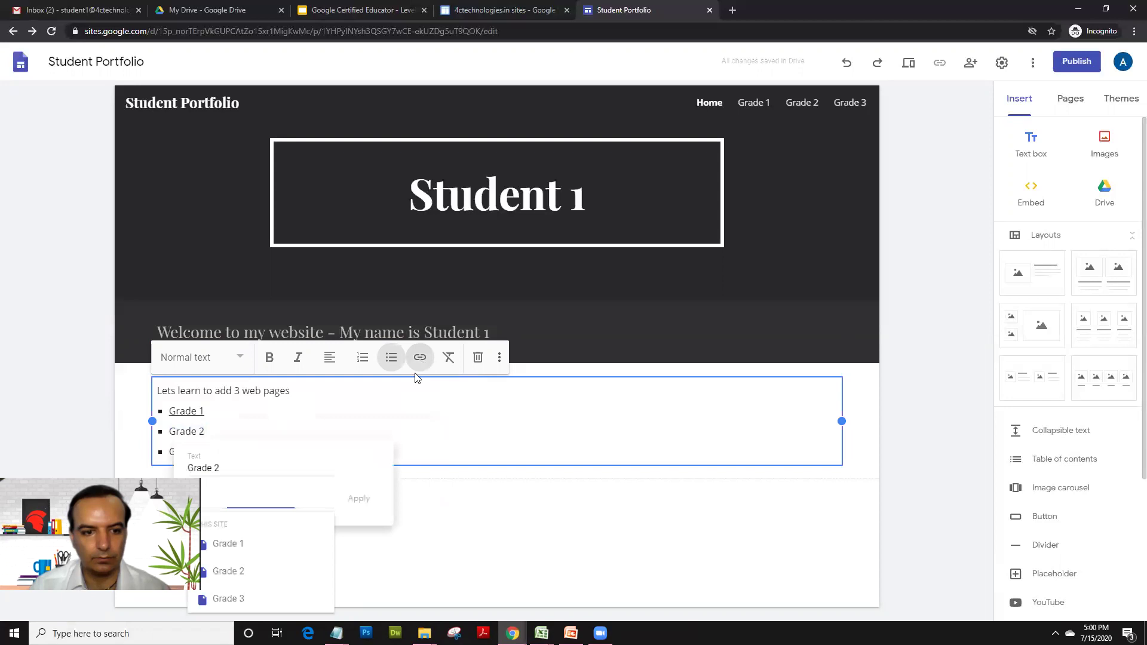
left_click(238, 577)
left_click(363, 501)
left_click_drag(205, 452, 169, 452)
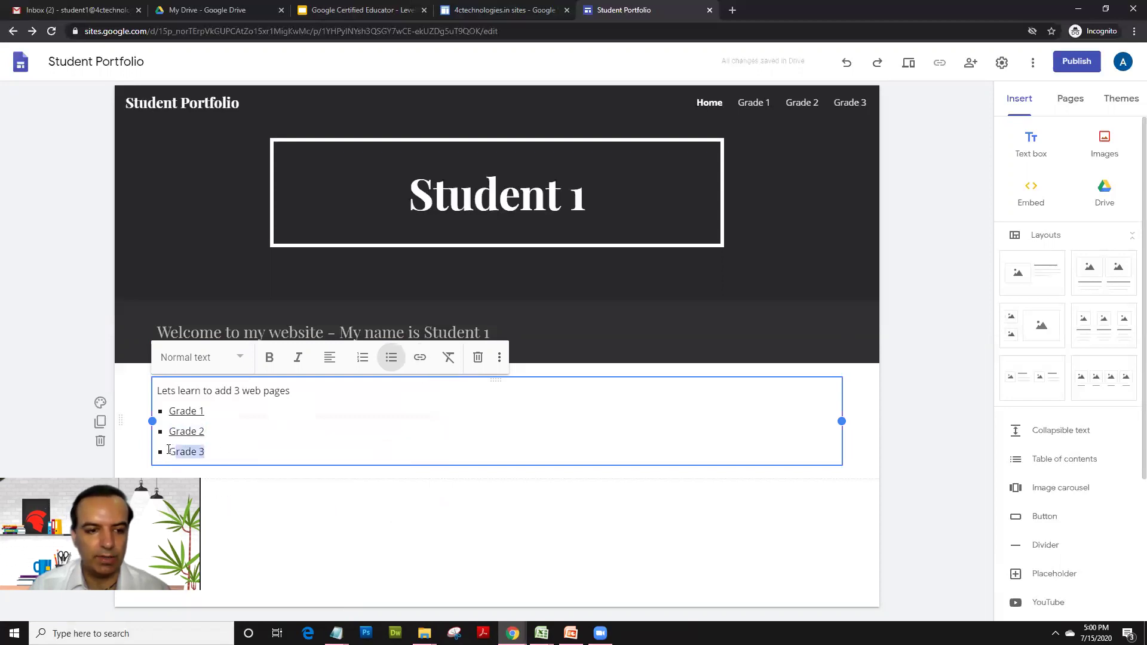
left_click(421, 357)
left_click(253, 490)
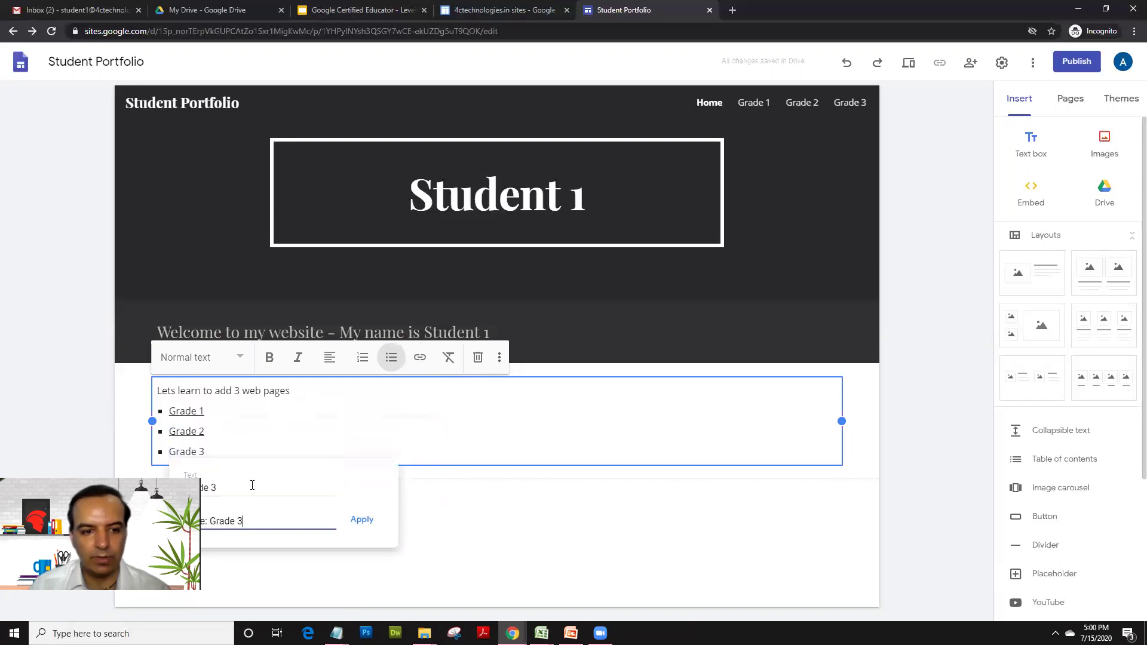
left_click(363, 519)
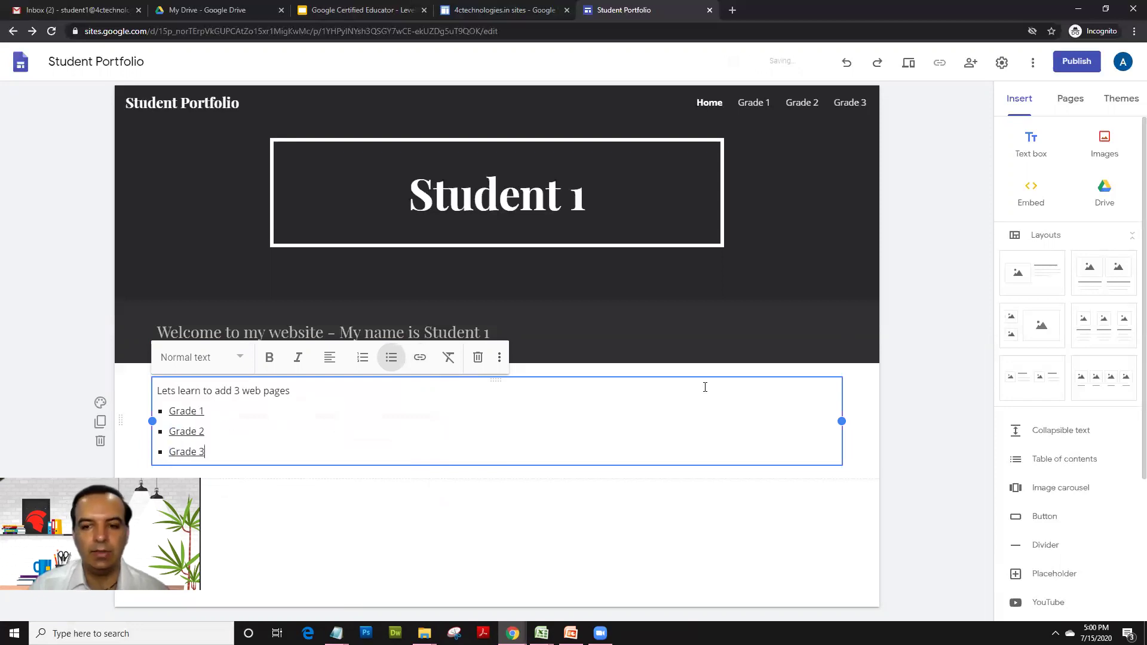
left_click(863, 388)
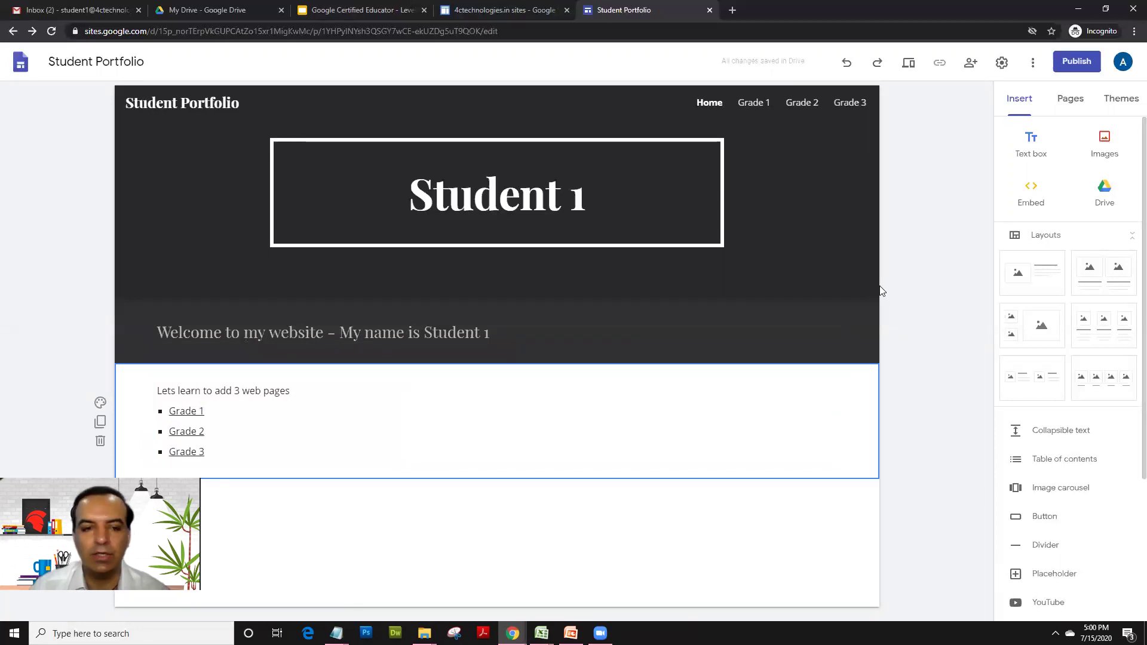
mouse_move(218, 272)
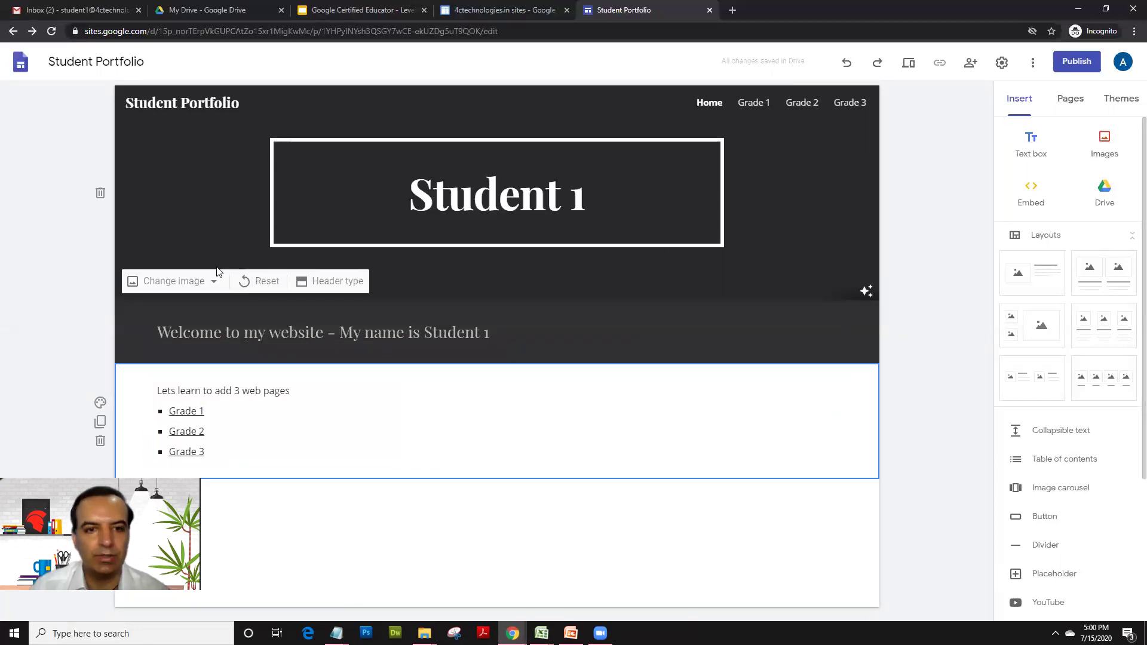
Publish the site, keeping 'studentportfolio' as its web address
left_click(1062, 69)
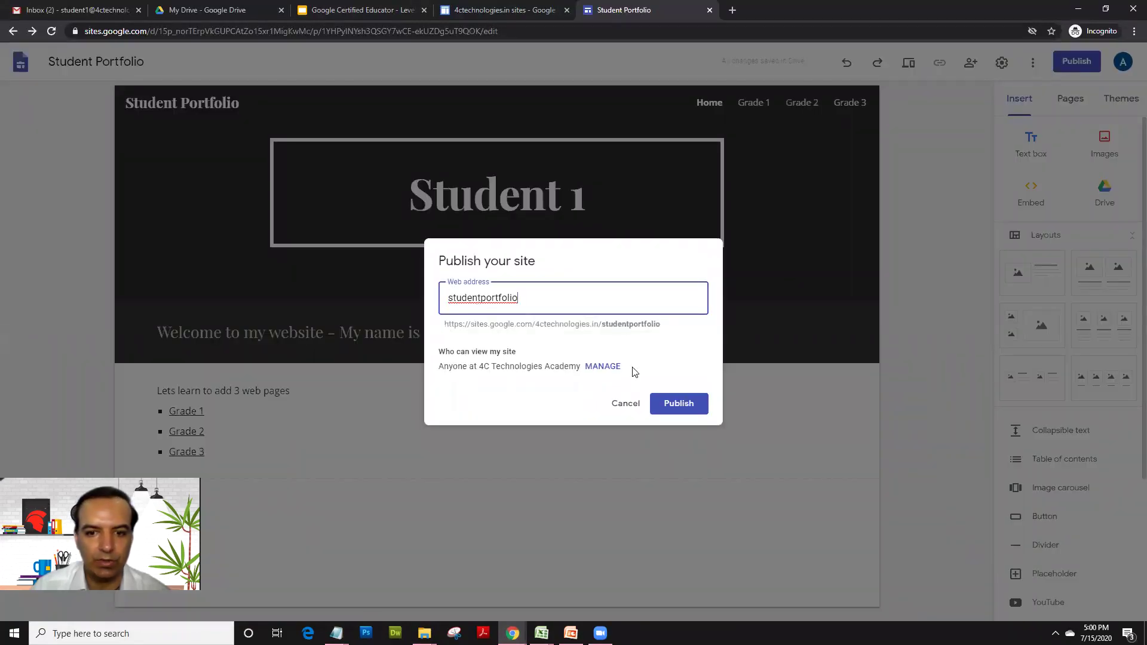
left_click(665, 401)
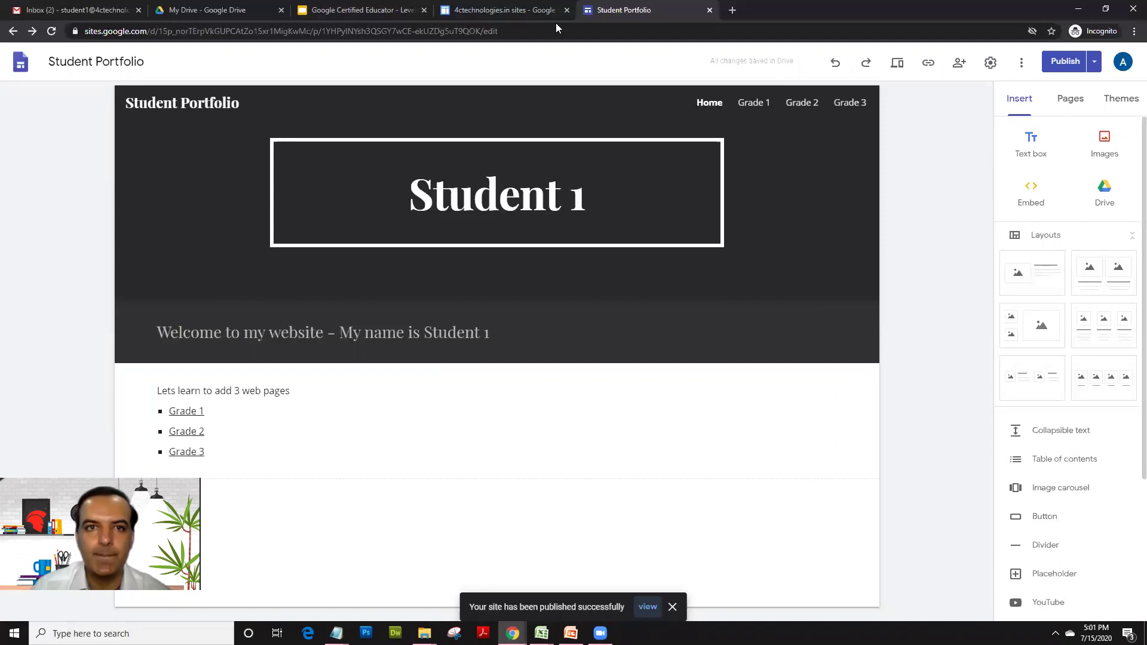
left_click(377, 8)
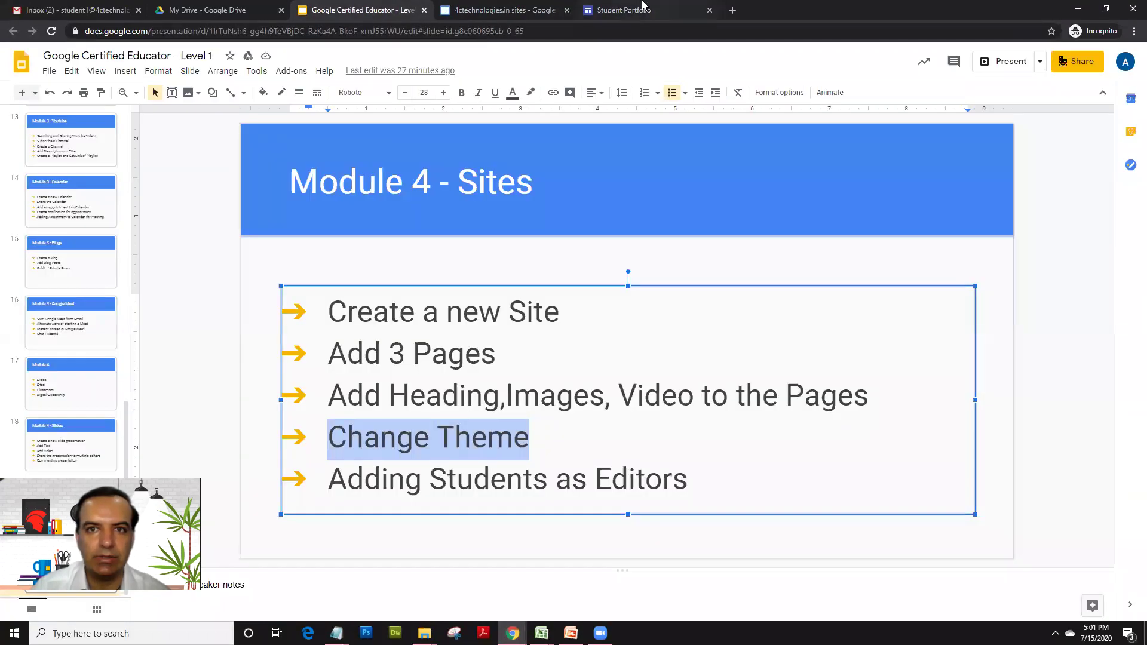
left_click(641, 7)
mouse_move(675, 171)
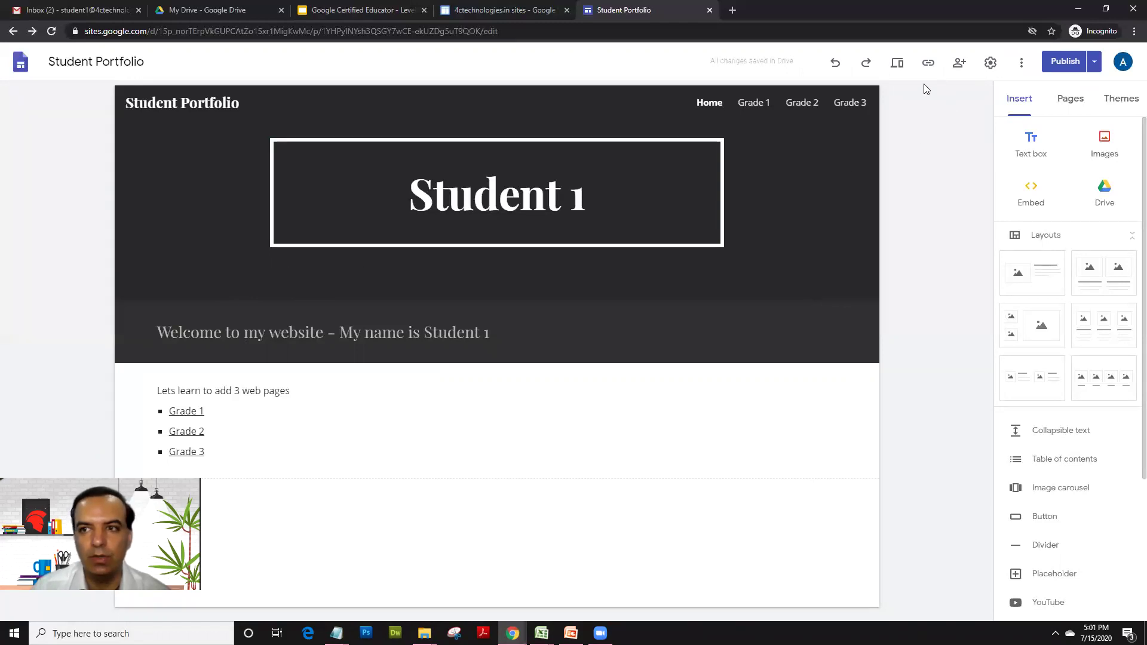
In the site's sharing settings, add both student accounts as collaborators
left_click(957, 65)
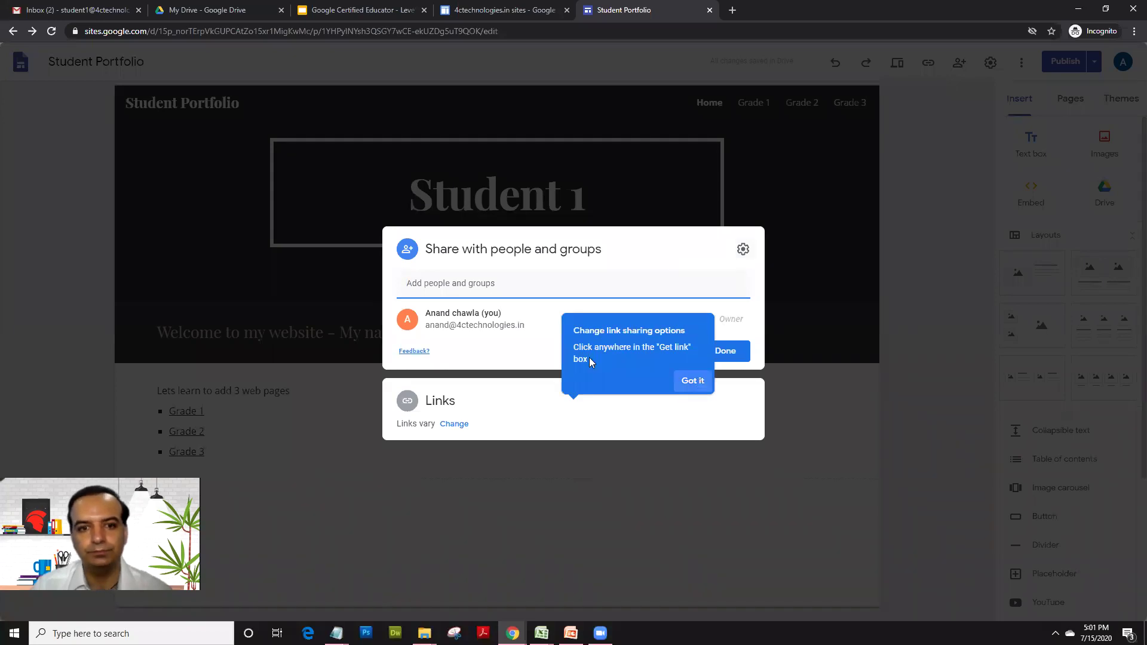
left_click(700, 383)
left_click(517, 284)
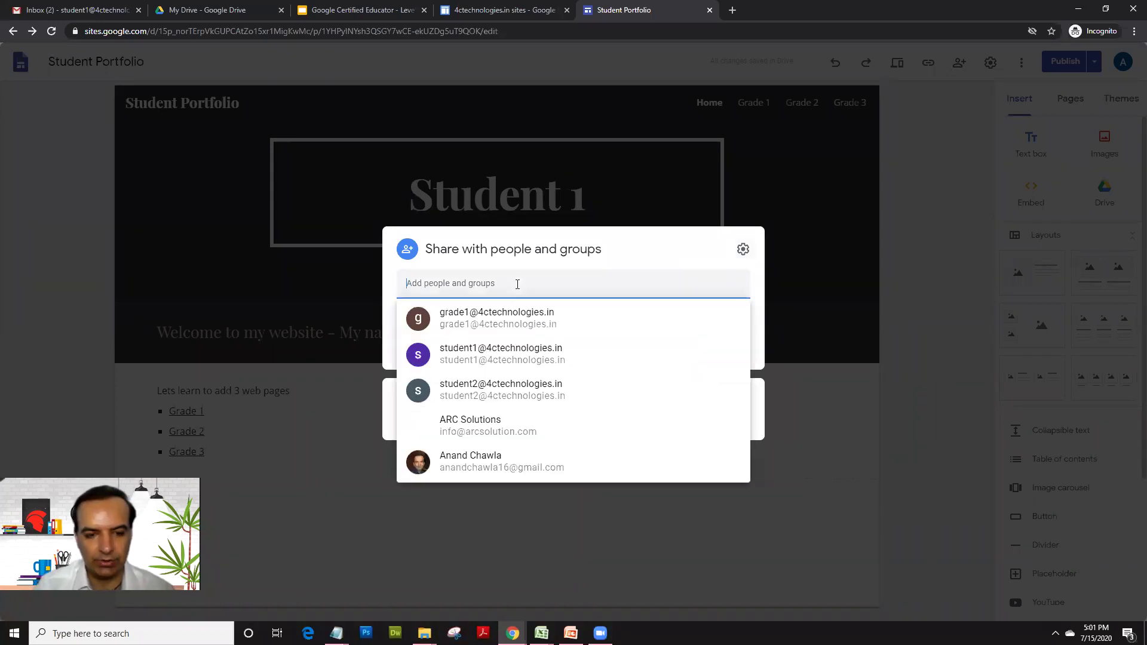
key("Down")
key("Down")
key("Return")
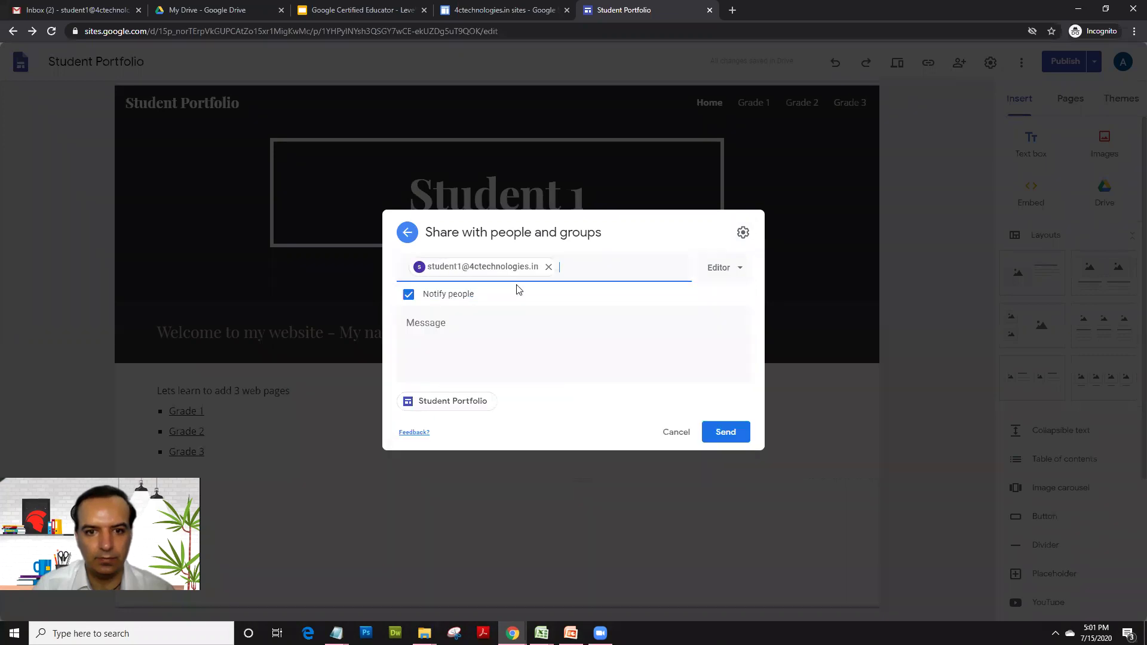
key("ctrl+v")
key("Return")
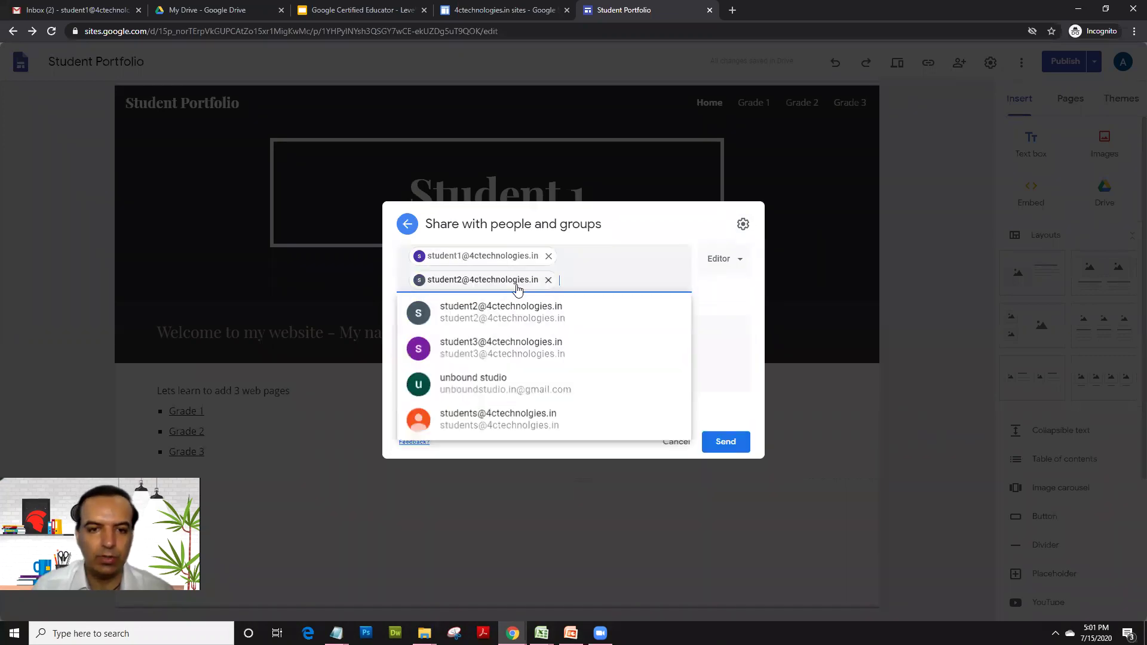
left_click(713, 281)
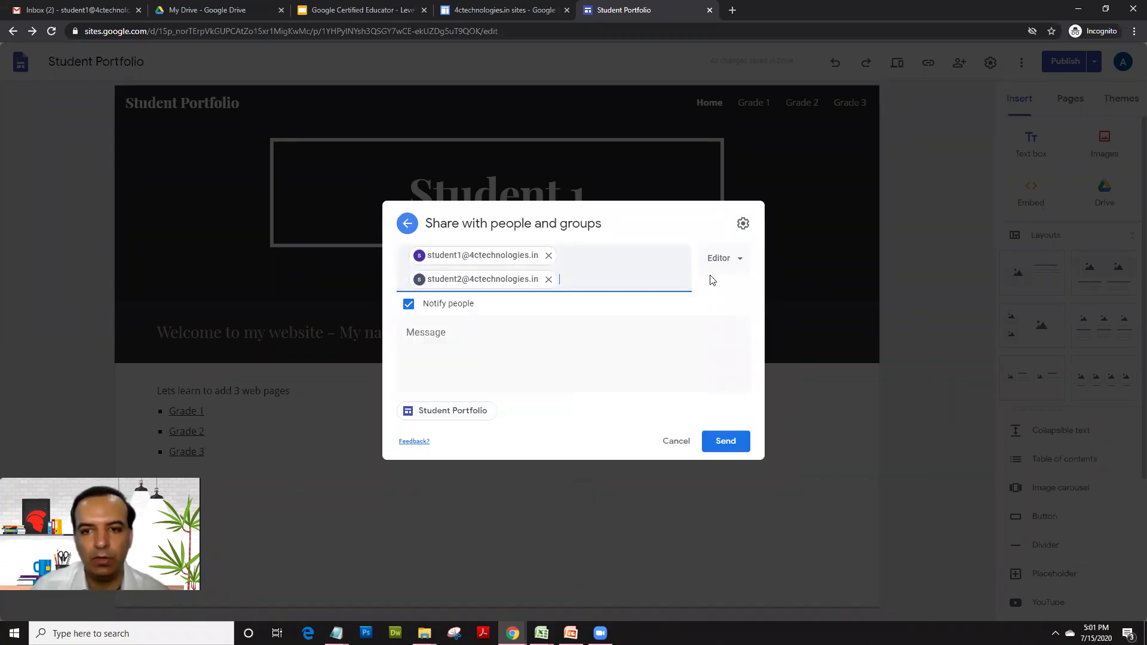
Give them the Editor role and send the invite with message 'editors start the website updates'
left_click(741, 267)
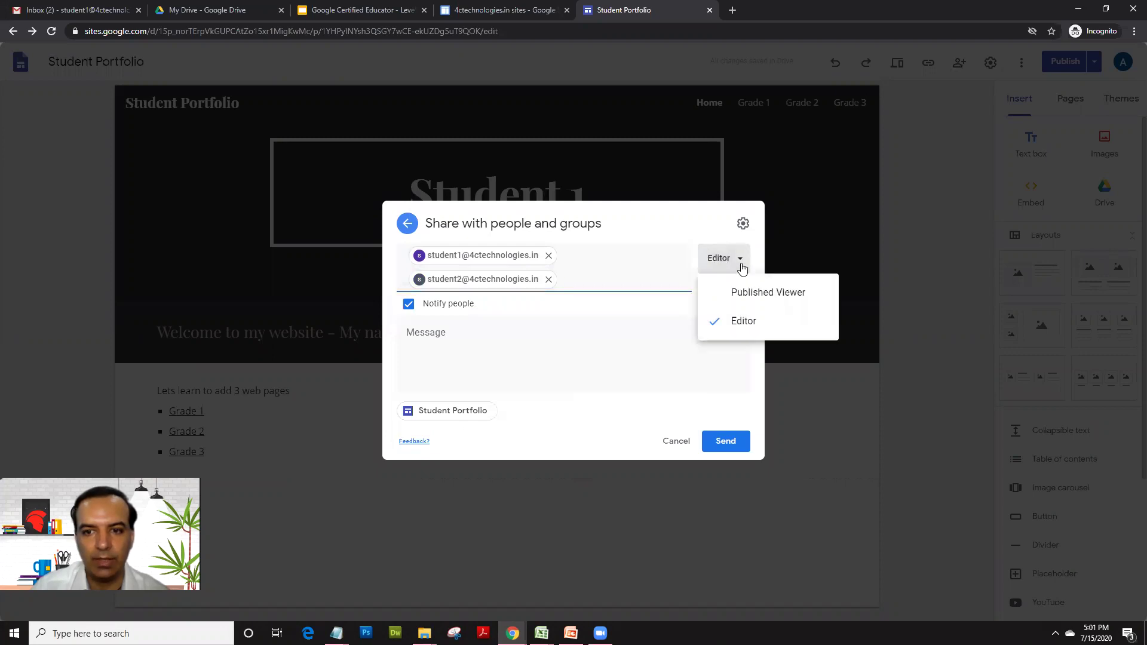
left_click(732, 320)
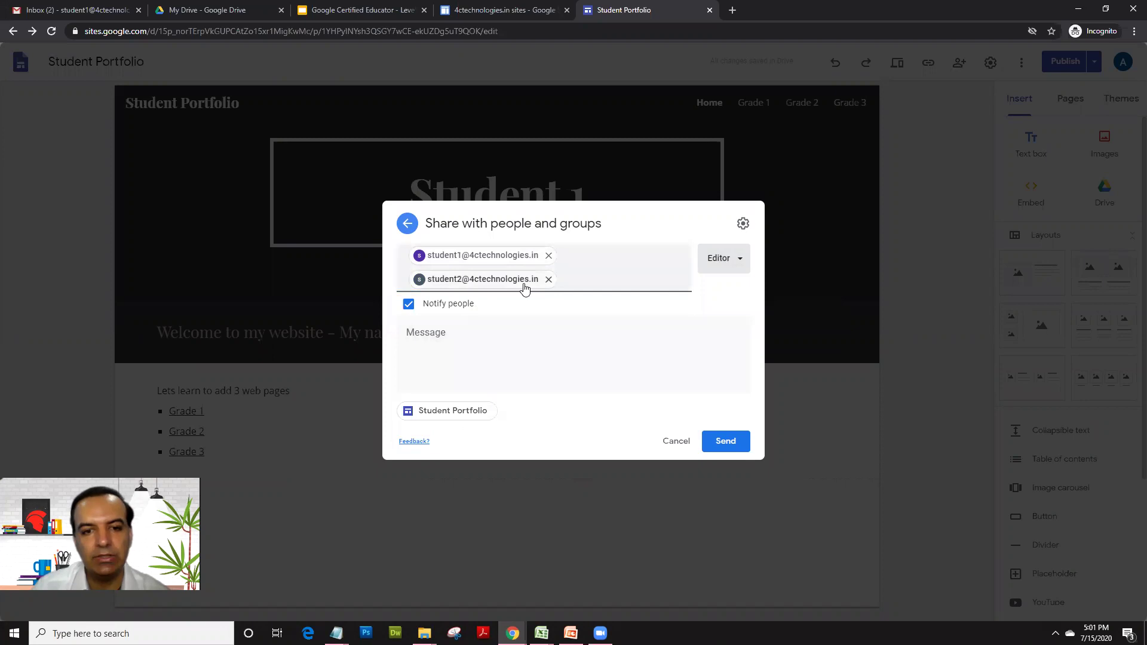
left_click(735, 261)
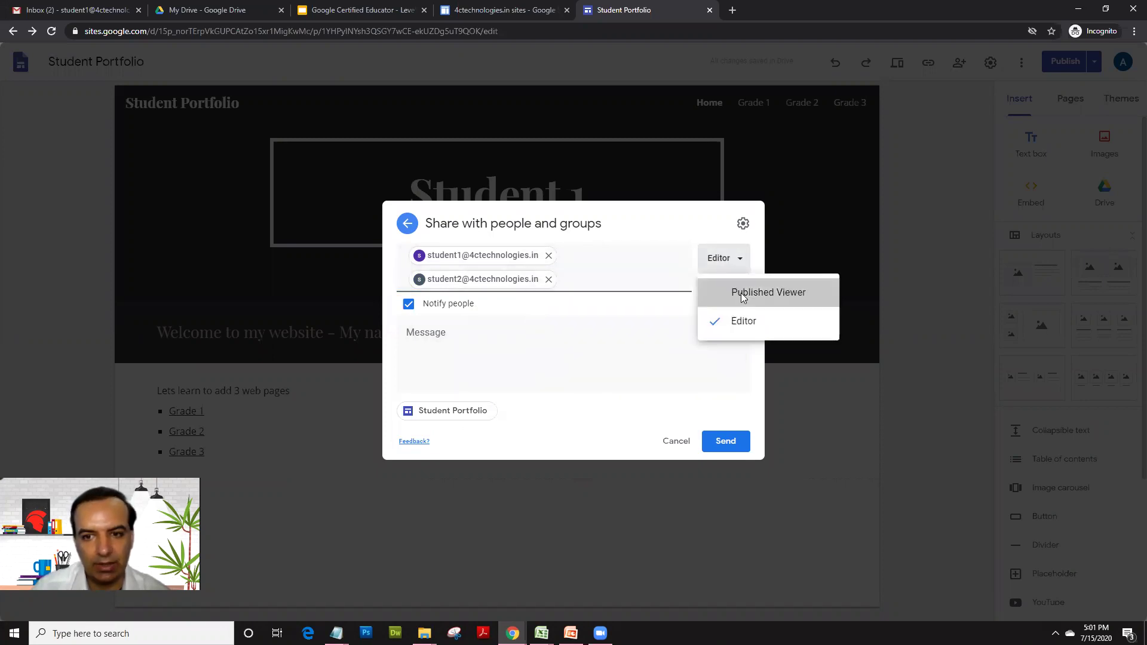
left_click(742, 296)
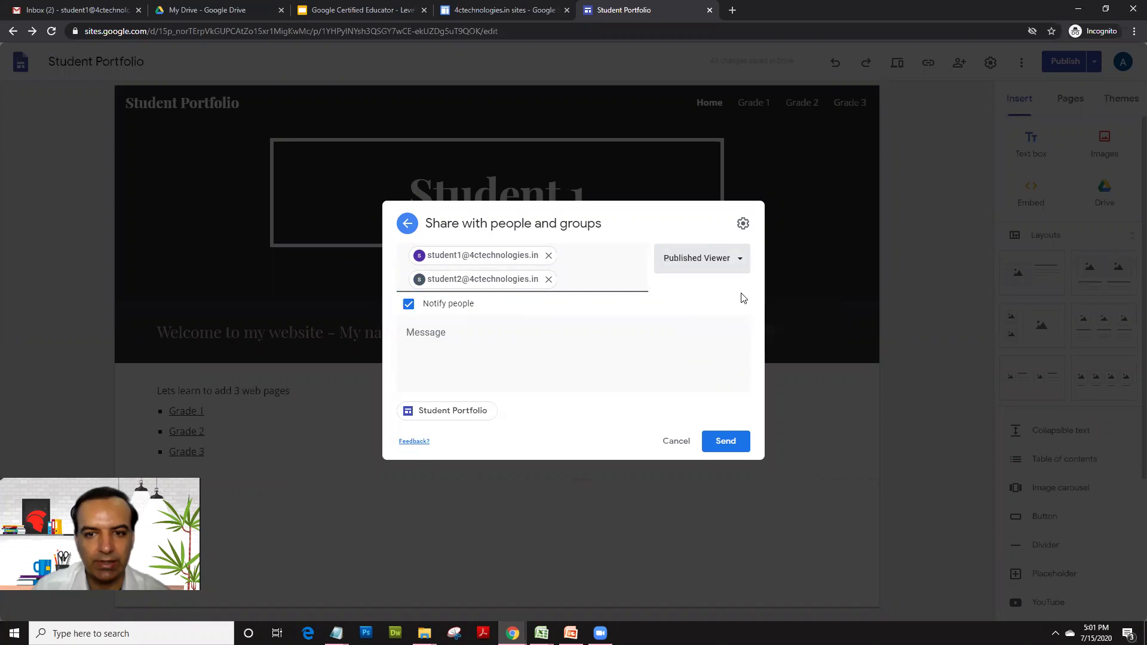
left_click(712, 271)
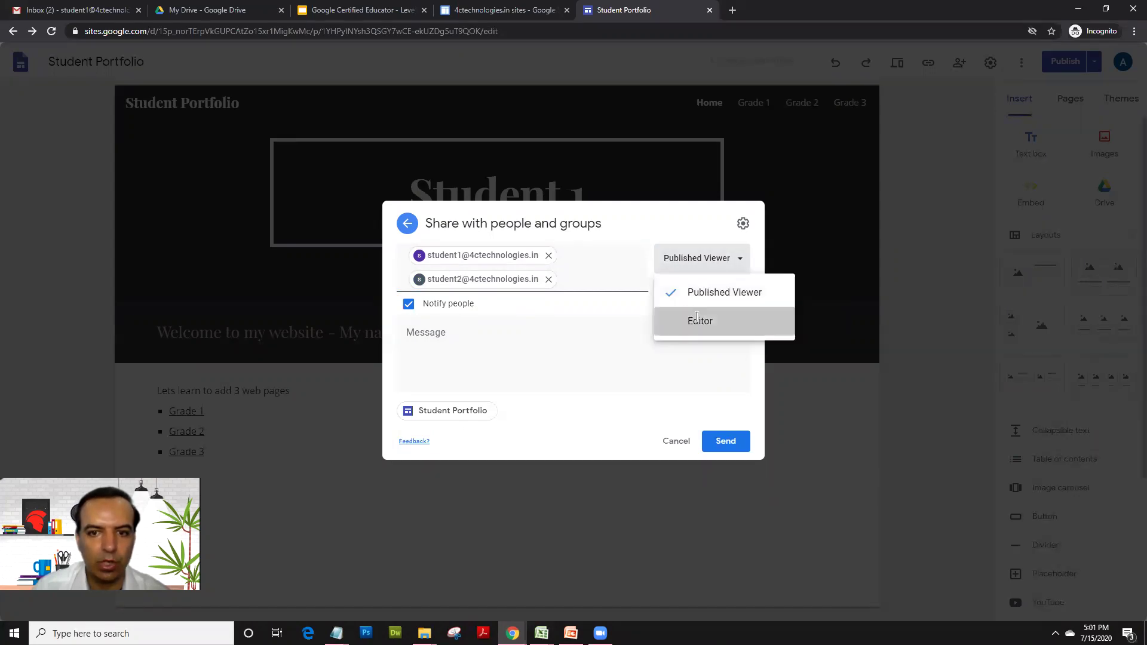
left_click(697, 320)
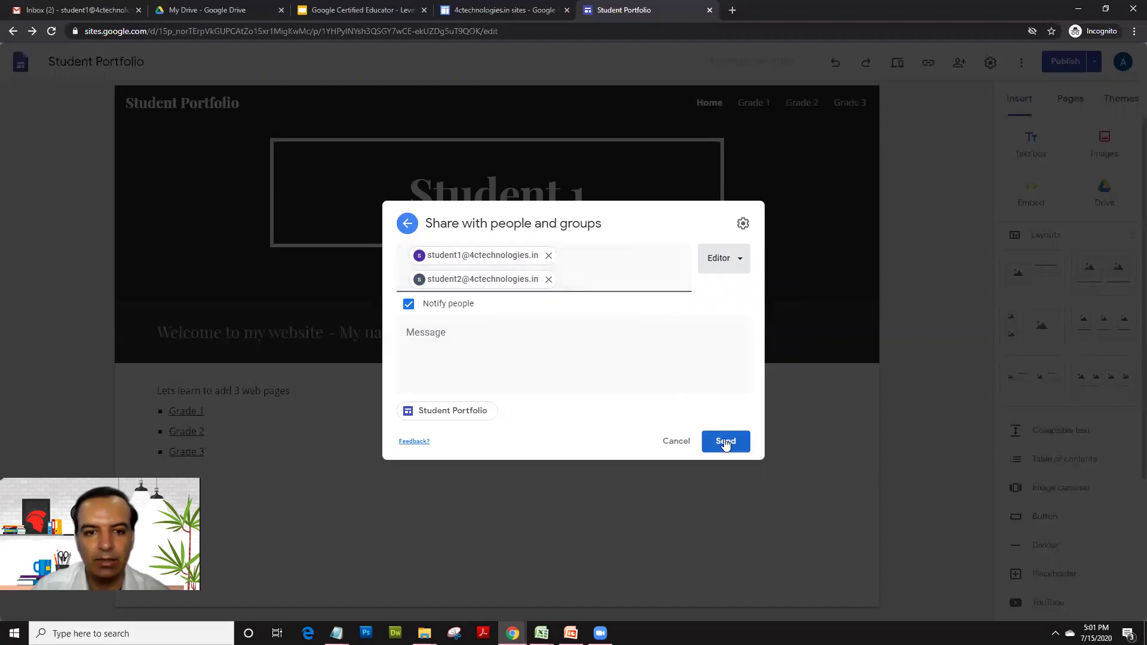
left_click(449, 339)
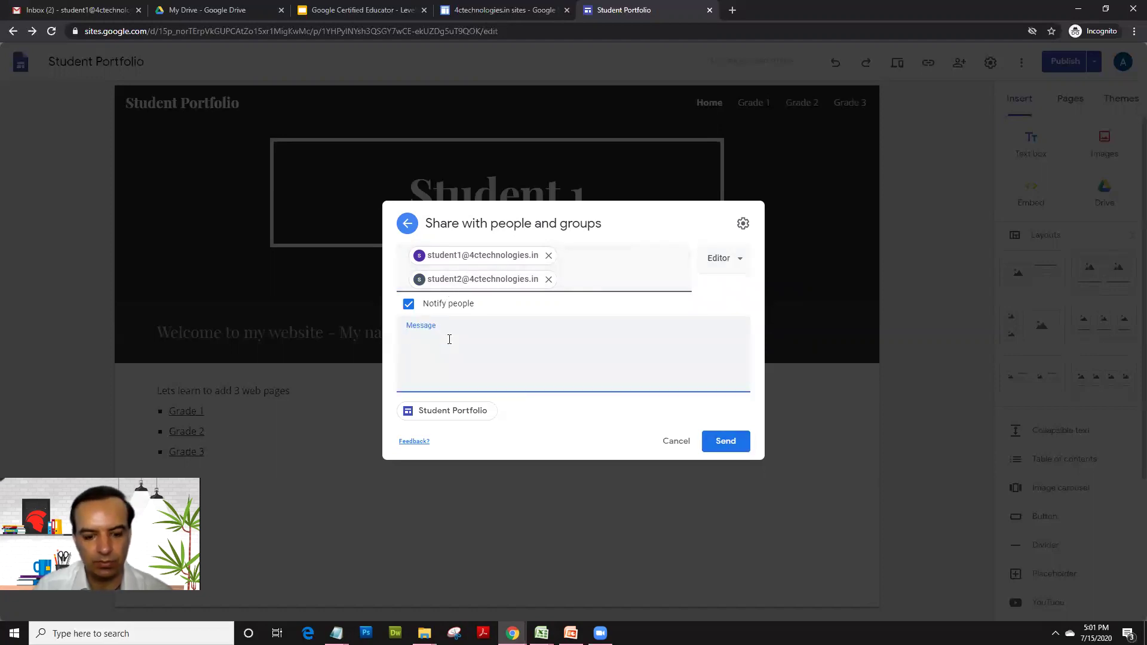
type("editors start")
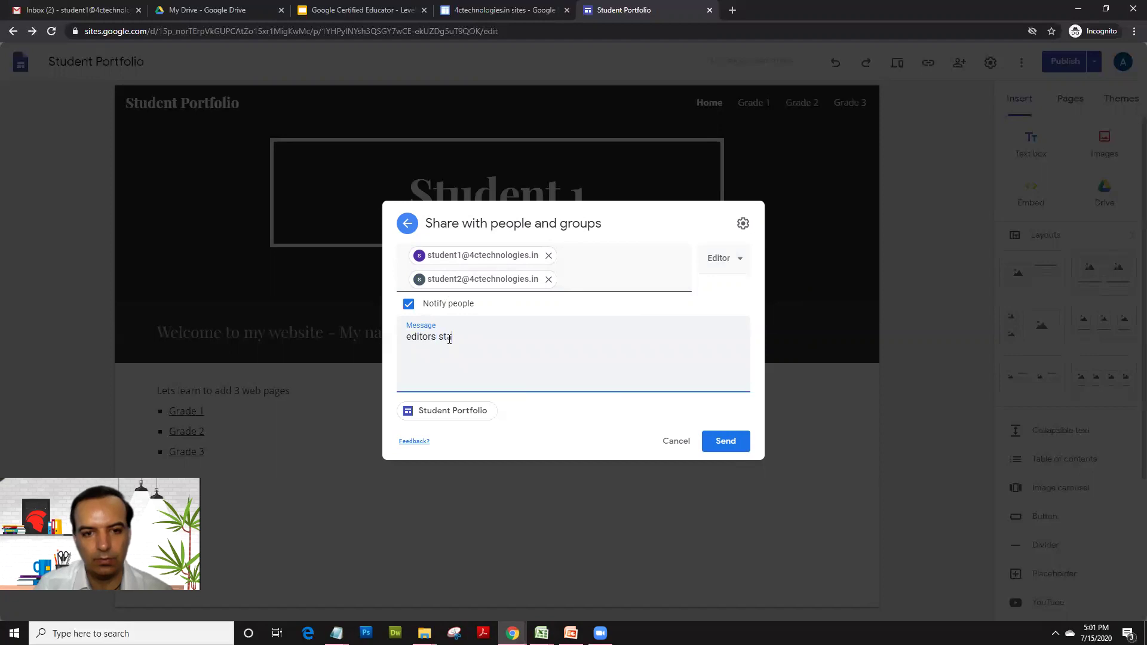
type(" the website ")
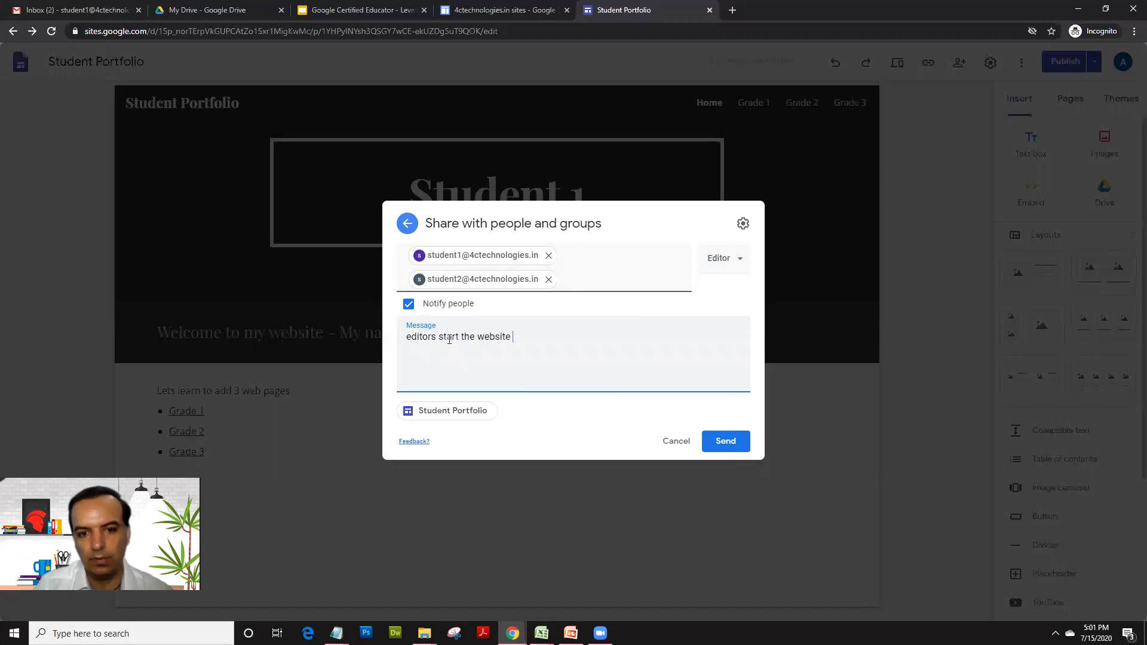
type("updates")
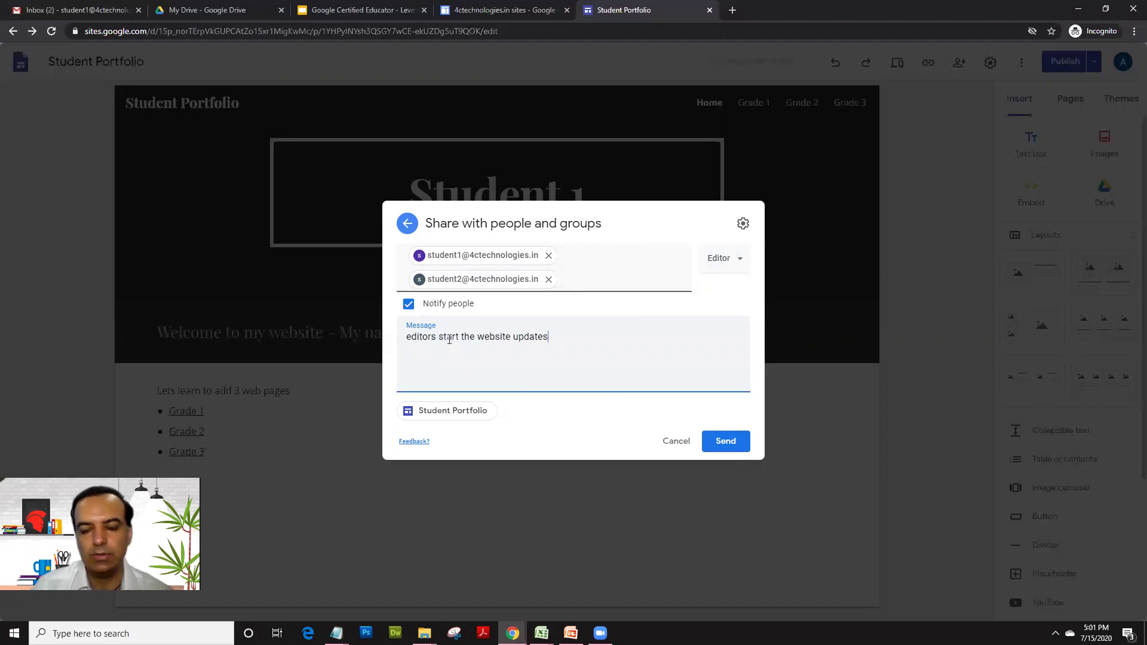
left_click(726, 442)
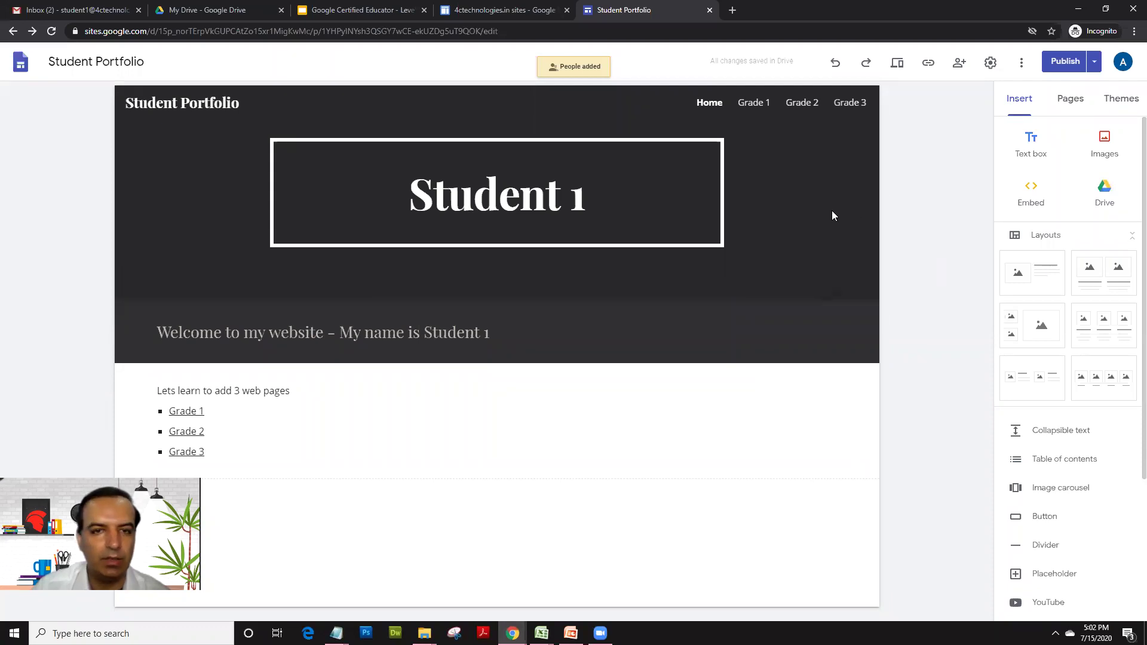
Return to the Google Certified Educator - Level 1 slides and clear the Module 4 - Sites highlight
left_click(397, 8)
left_click(709, 375)
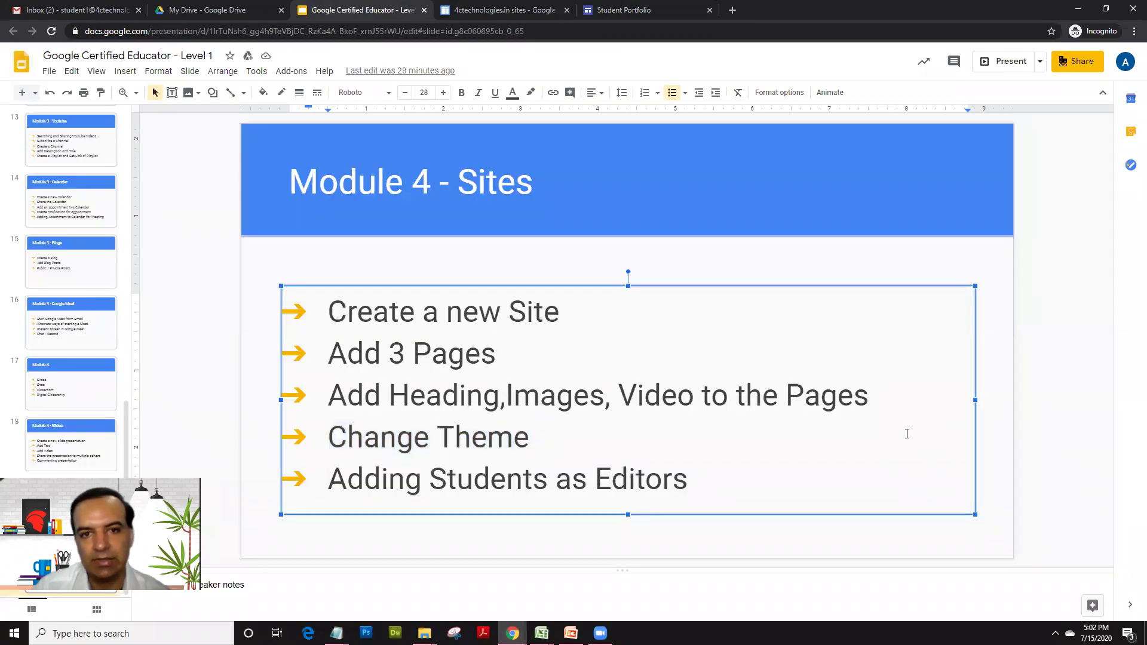